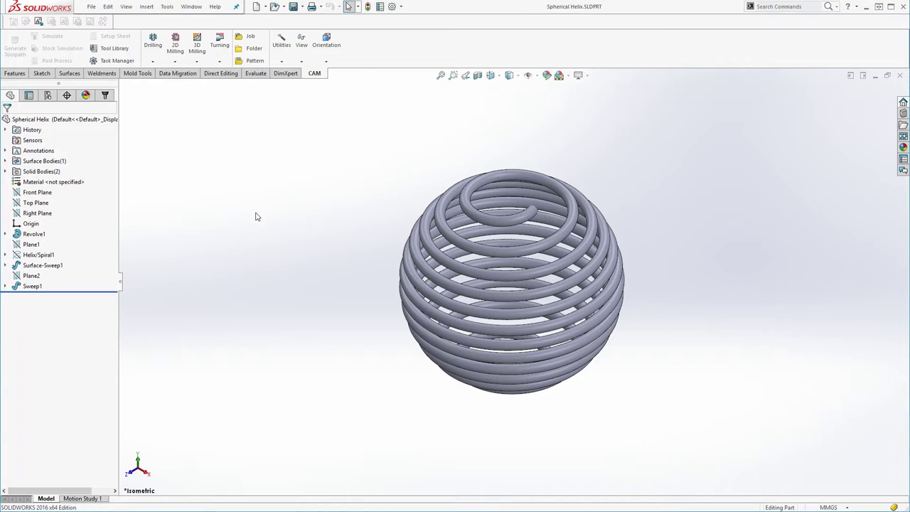
# - Examine the finished spherical coil from the side, from above and at several tilted angles
pyautogui.press('Right')
pyautogui.press('Right')
pyautogui.press('Right')
pyautogui.press('Right')
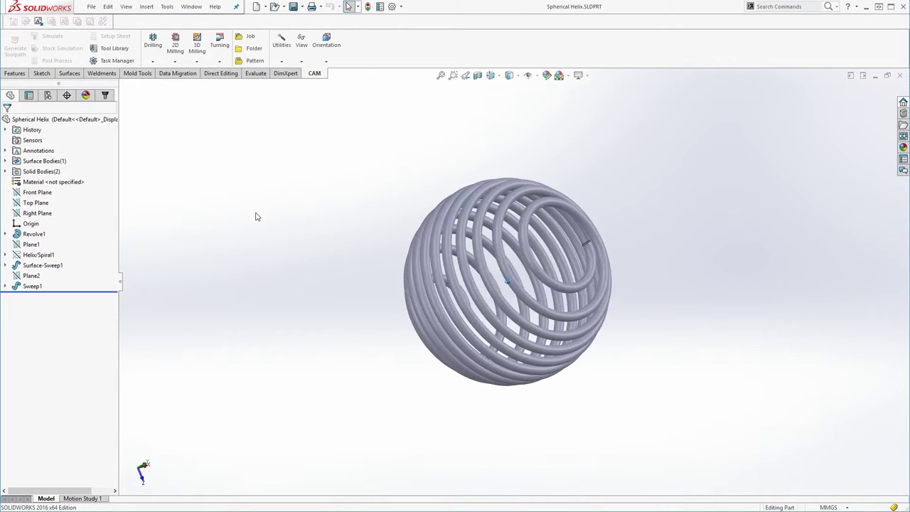
pyautogui.press('Down')
pyautogui.press('Down')
pyautogui.press('Down')
pyautogui.press('Down')
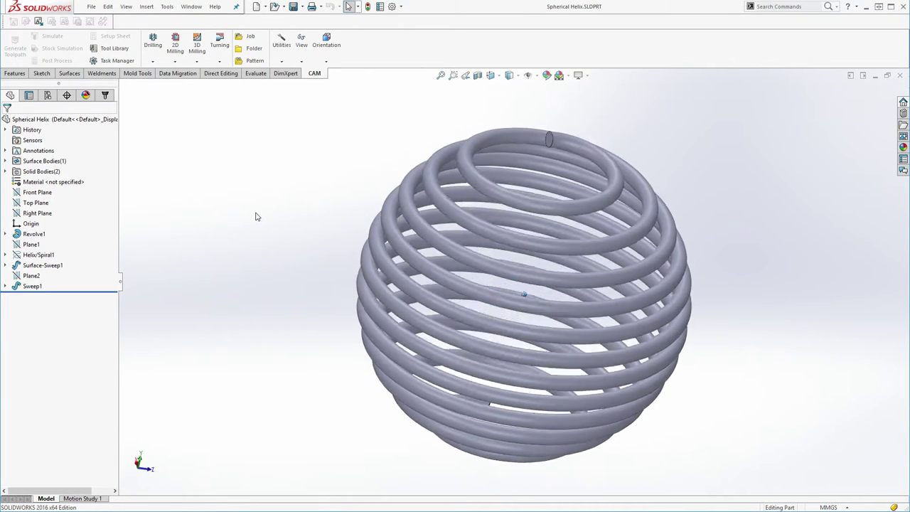
pyautogui.press('Down')
pyautogui.press('Down')
pyautogui.press('Down')
pyautogui.press('Down')
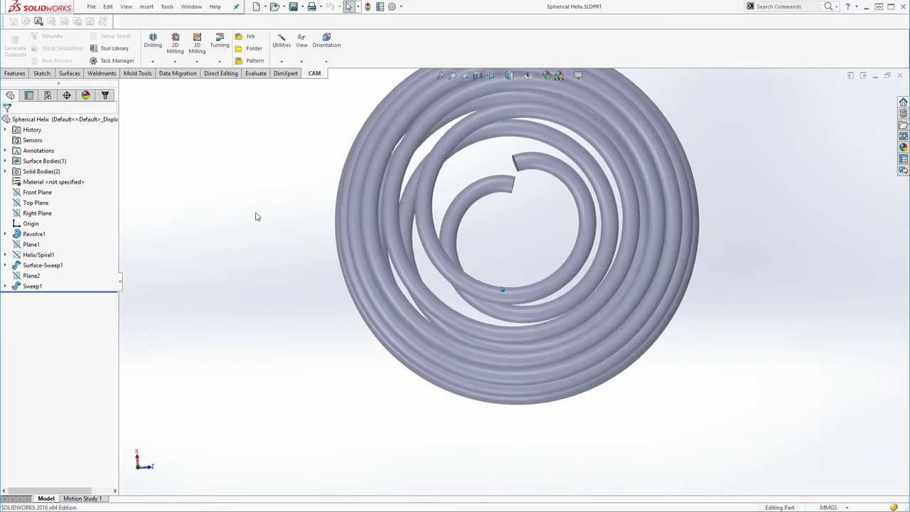
pyautogui.press('Up')
pyautogui.press('Up')
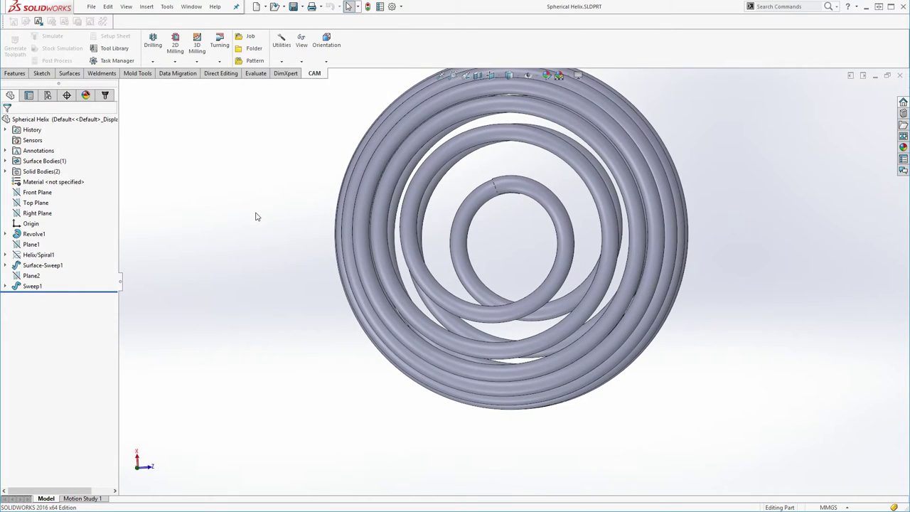
pyautogui.press('Up')
pyautogui.press('Up')
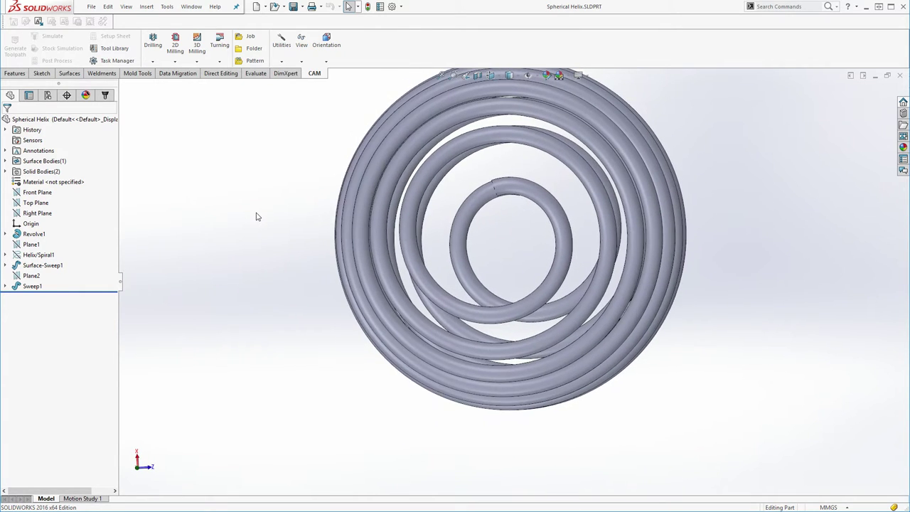
pyautogui.press('Left')
pyautogui.press('Down')
pyautogui.press('Down')
pyautogui.press('Down')
pyautogui.press('Down')
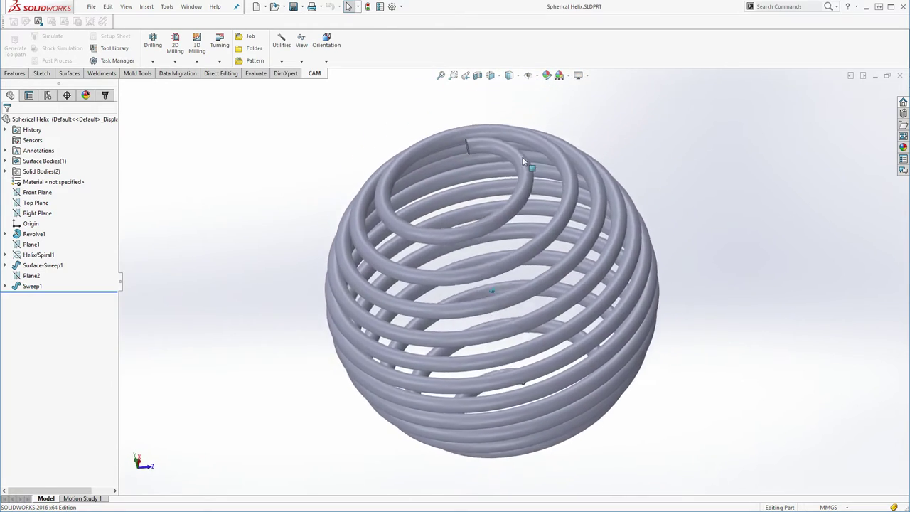
pyautogui.press('Down')
pyautogui.press('Down')
pyautogui.press('Down')
pyautogui.press('Down')
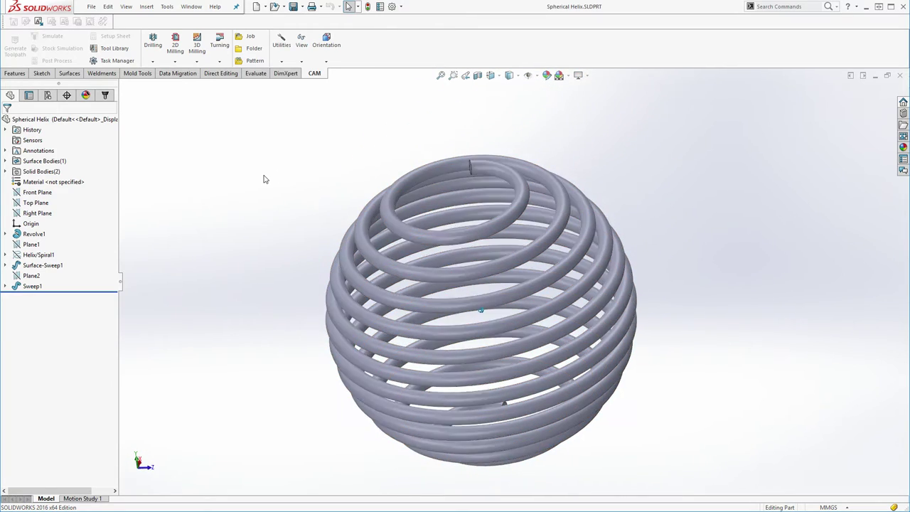
pyautogui.press('Down')
pyautogui.press('Down')
pyautogui.press('Down')
pyautogui.press('Down')
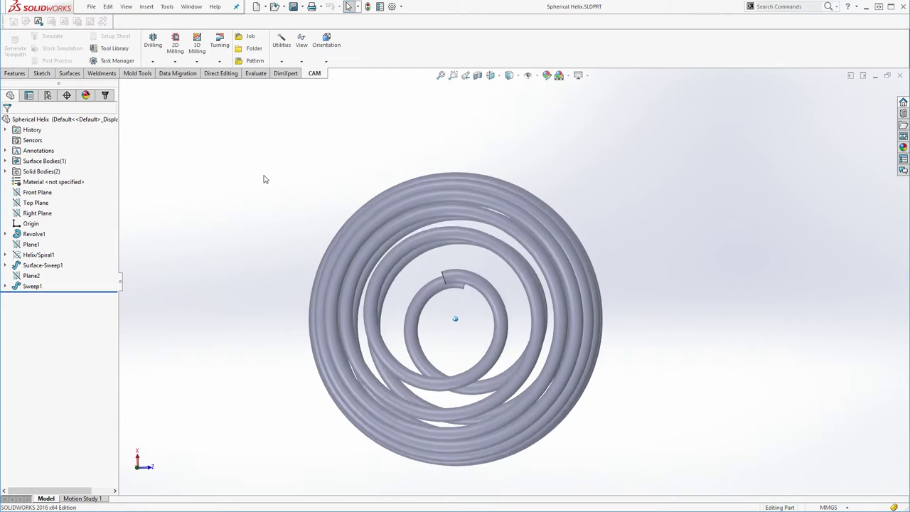
pyautogui.press('Down')
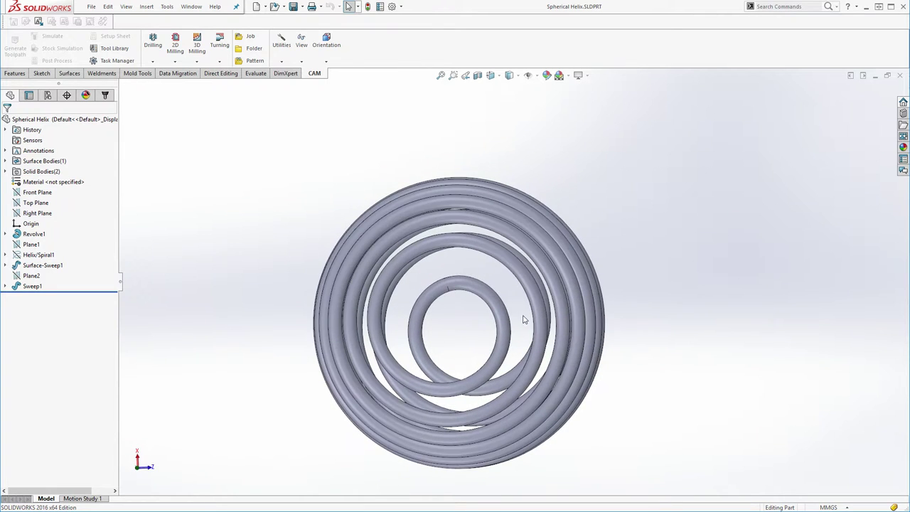
pyautogui.press('Up')
pyautogui.press('Up')
pyautogui.press('Up')
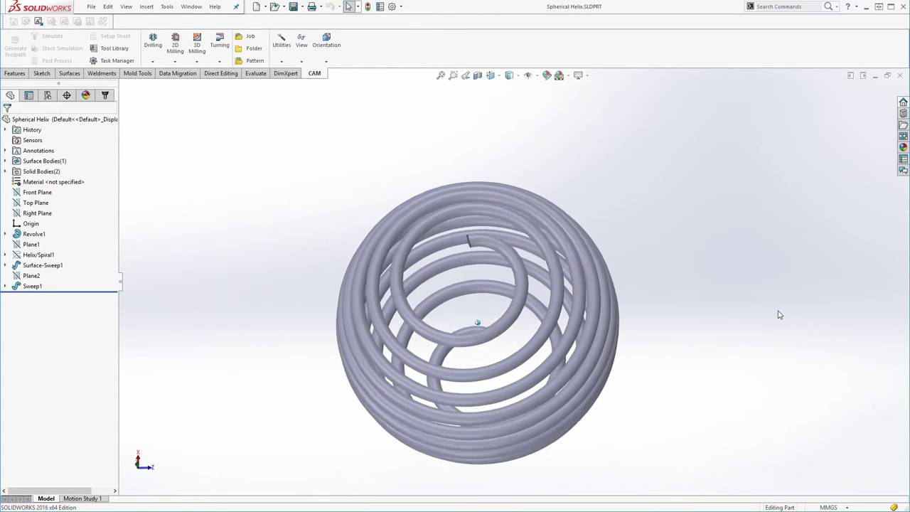
pyautogui.press('Down')
pyautogui.press('Down')
pyautogui.press('Down')
pyautogui.press('Down')
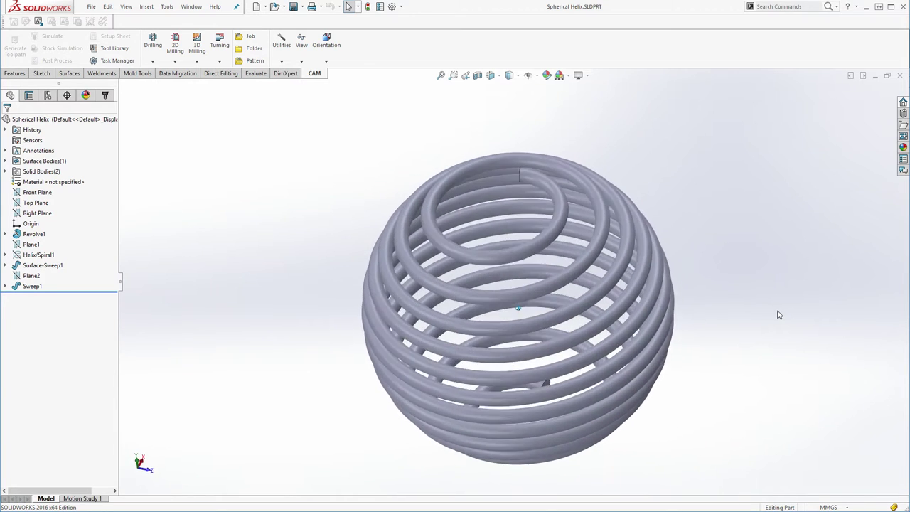
pyautogui.press('Down')
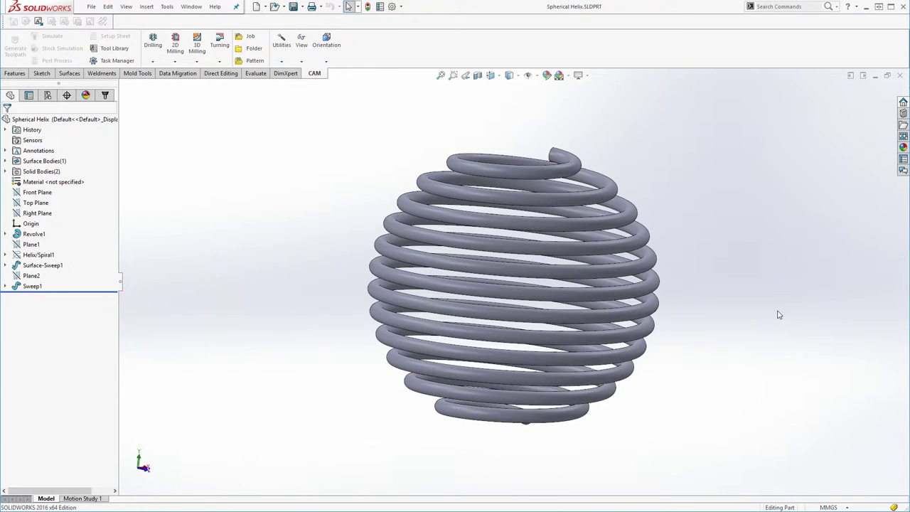
# - Compare the spherical coil's shape and turn spacing in the front, isometric and tilted views
pyautogui.hotkey('ctrl', 'Left')
pyautogui.hotkey('ctrl', '1')
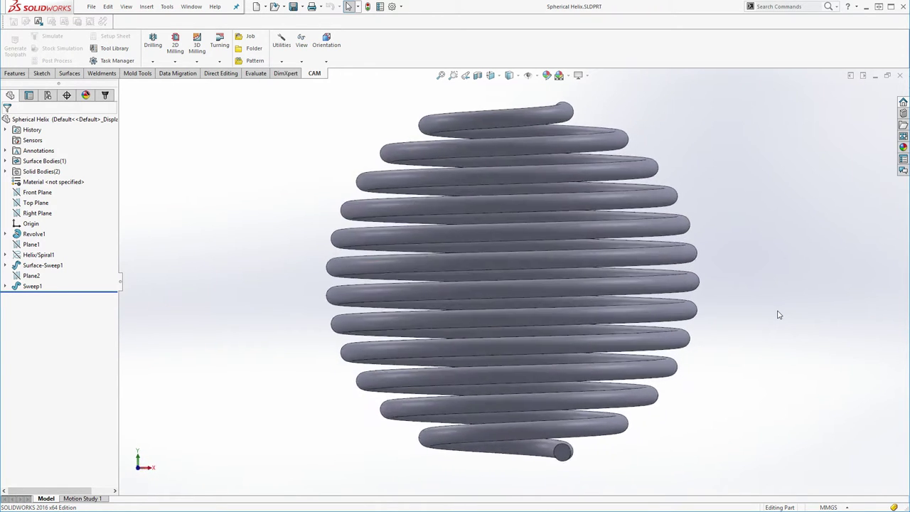
pyautogui.press('Down')
pyautogui.press('Down')
pyautogui.press('Right')
pyautogui.press('Right')
pyautogui.press('Right')
pyautogui.press('Right')
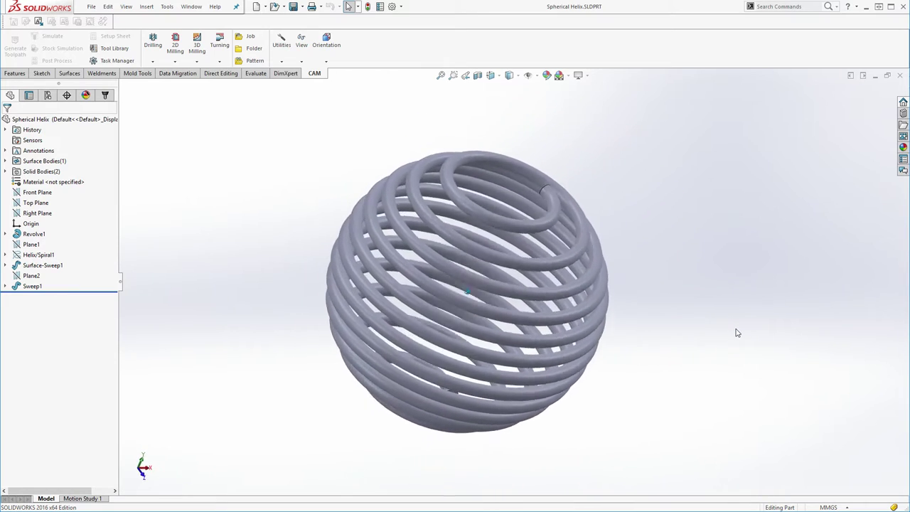
pyautogui.press('Left')
pyautogui.press('Down')
pyautogui.press('Down')
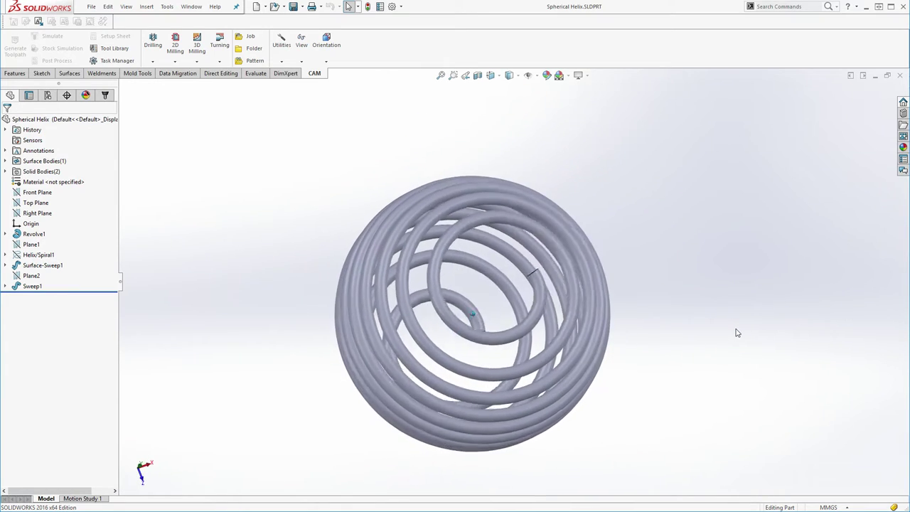
pyautogui.press('Up')
pyautogui.press('Up')
pyautogui.press('Up')
pyautogui.press('Up')
pyautogui.press('Up')
pyautogui.press('Up')
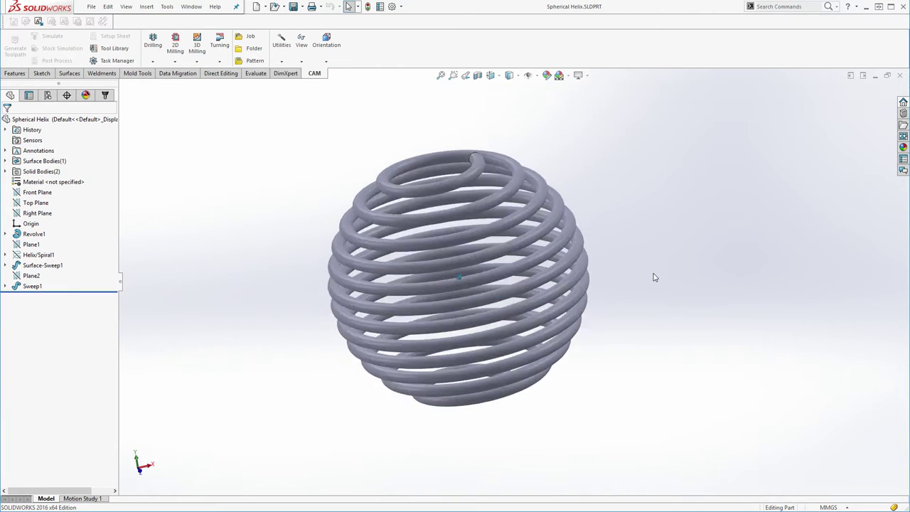
pyautogui.hotkey('ctrl', '1')
pyautogui.hotkey('ctrl', '1')
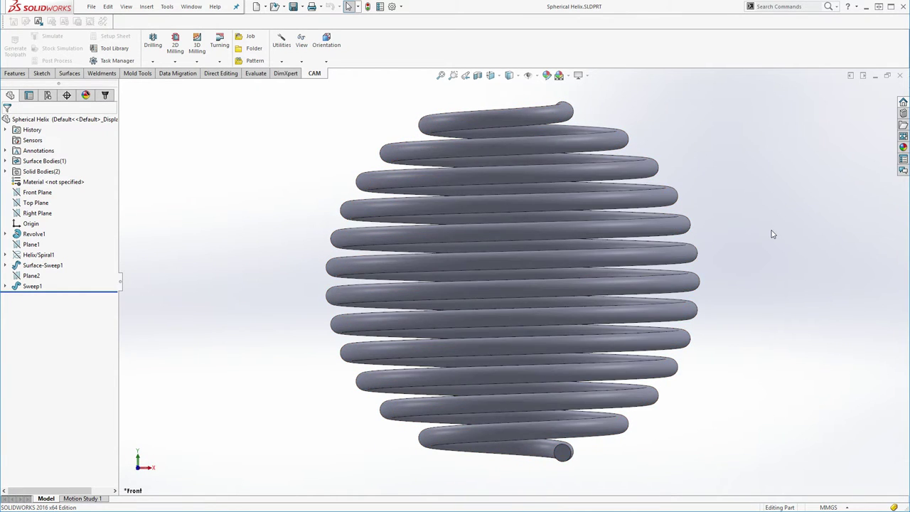
pyautogui.hotkey('ctrl', '7')
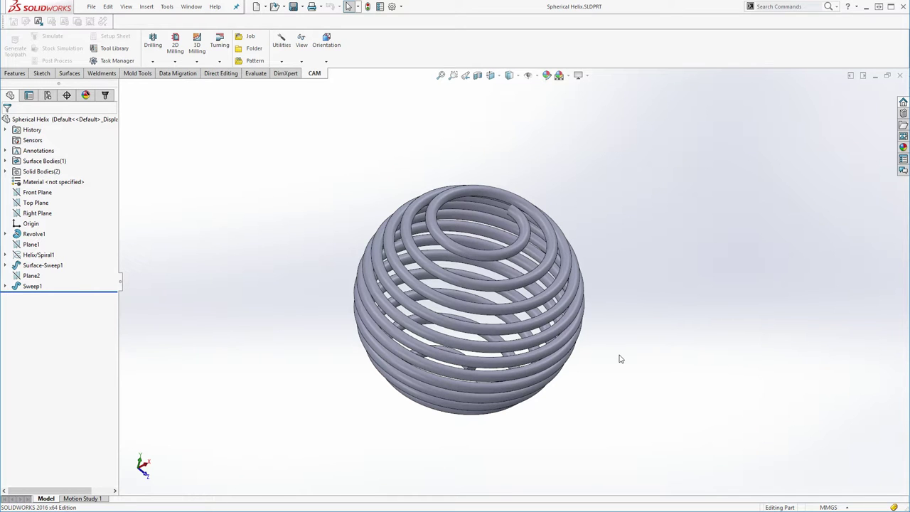
pyautogui.hotkey('ctrl', '7')
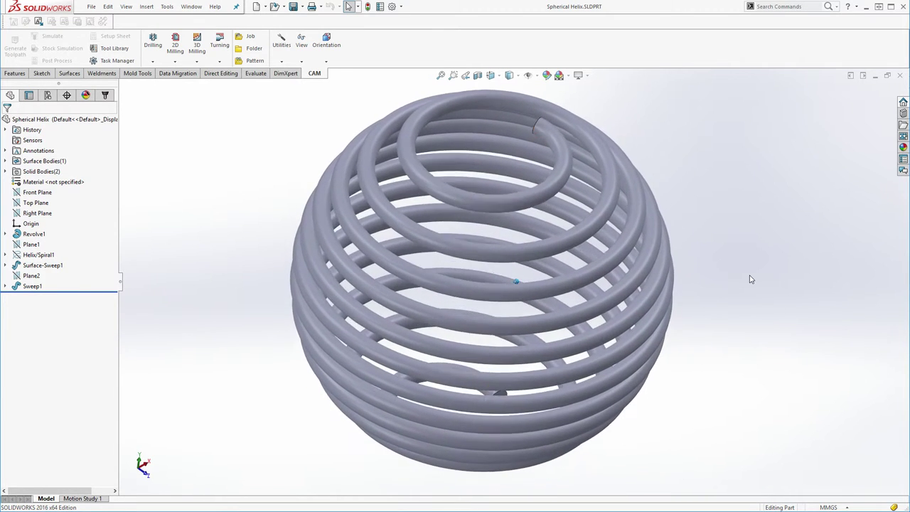
pyautogui.hotkey('ctrl', '1')
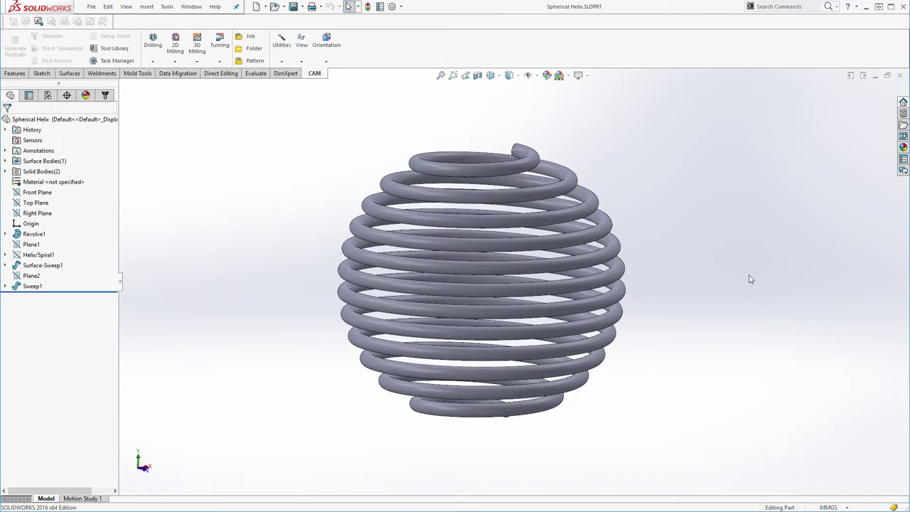
pyautogui.hotkey('ctrl', '1')
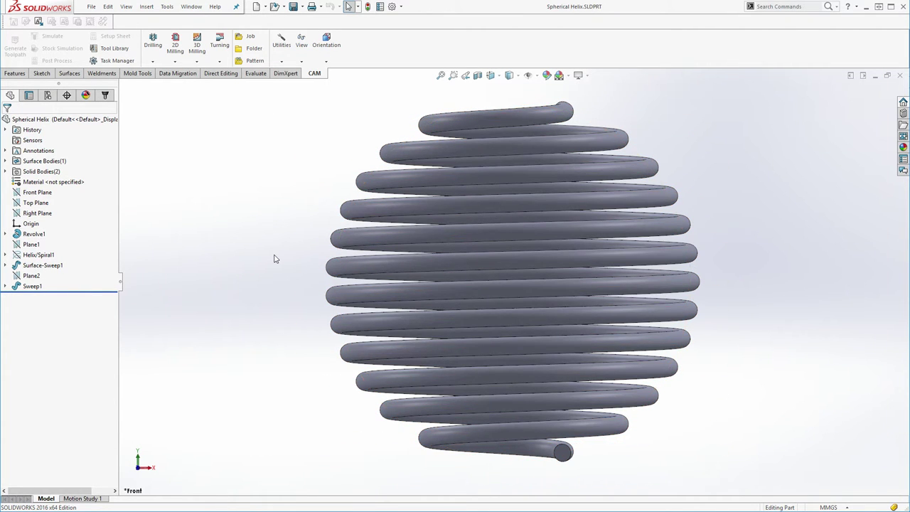
pyautogui.hotkey('ctrl', '7')
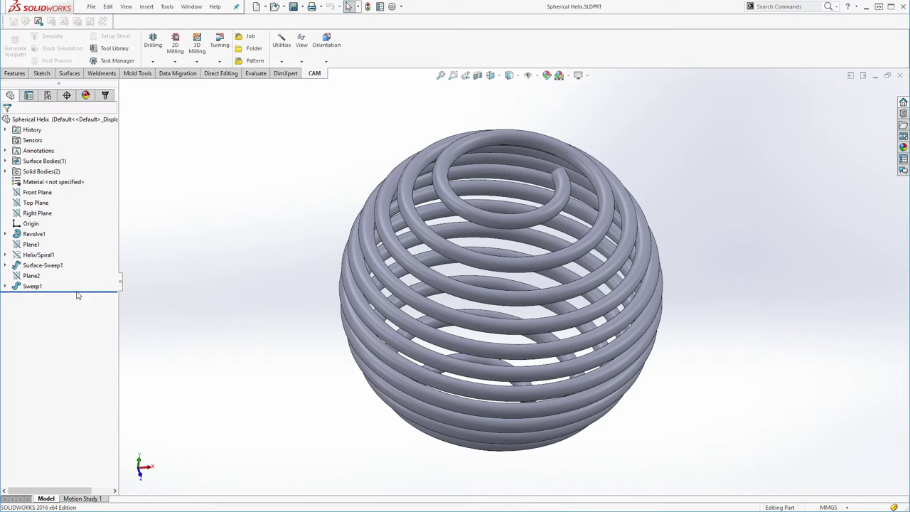
# - Roll the model back to just after Revolve1, show the hidden revolved sphere and view it from the front
pyautogui.moveTo(82, 291); pyautogui.dragTo(87, 240)
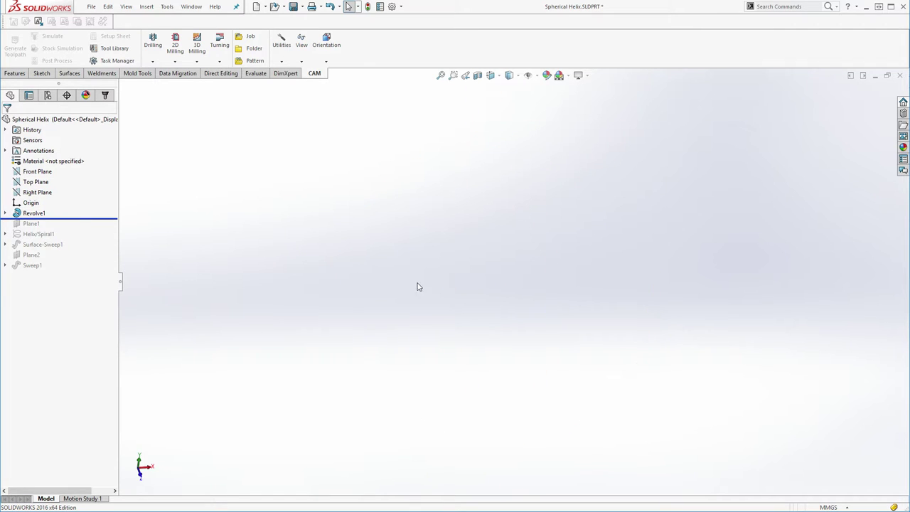
pyautogui.click(42, 216)
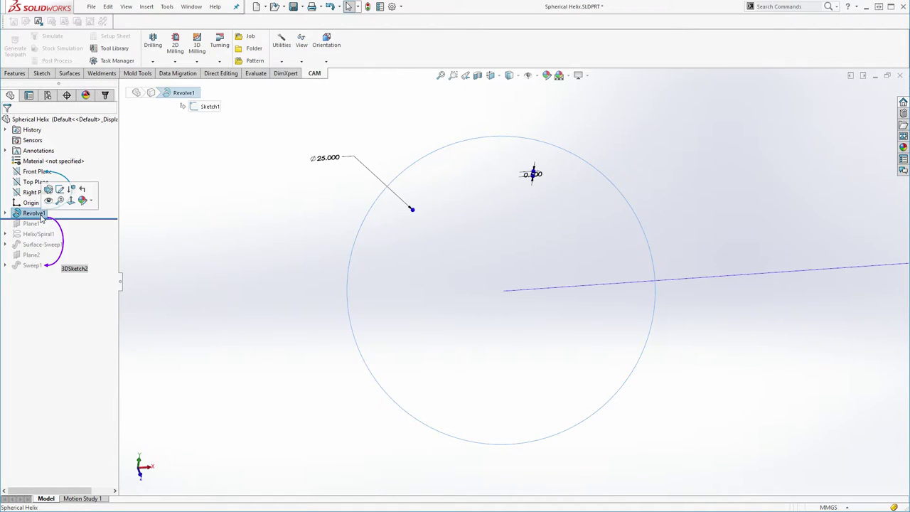
pyautogui.click(227, 217)
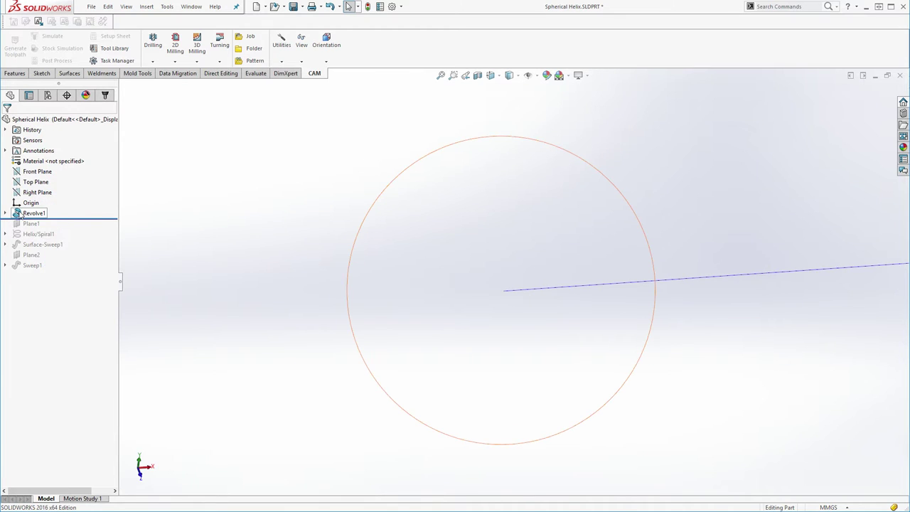
pyautogui.click(28, 213)
pyautogui.click(35, 198)
pyautogui.click(694, 208)
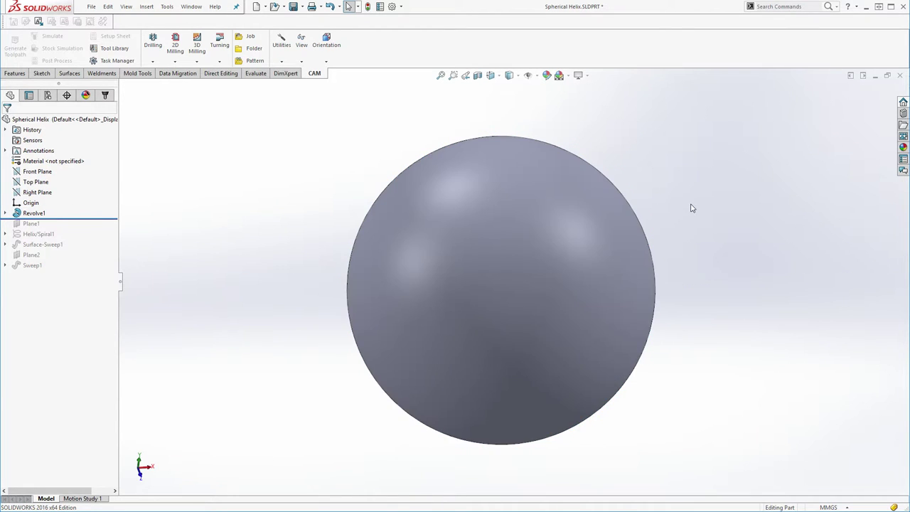
pyautogui.press('f')
pyautogui.hotkey('ctrl', '1')
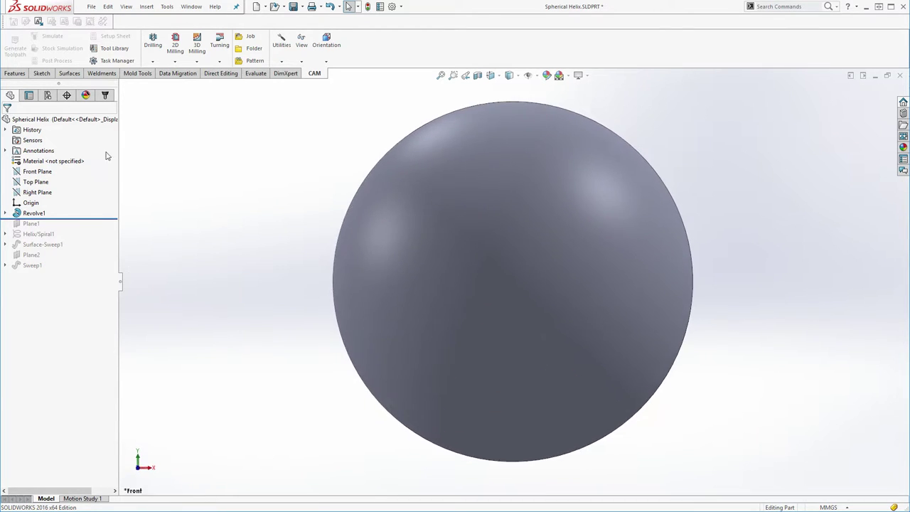
pyautogui.scroll(2, 498, 249)
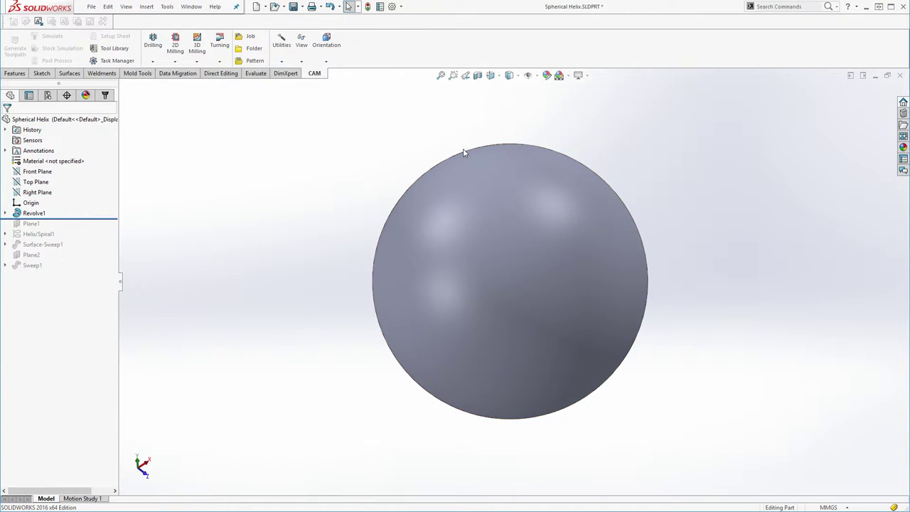
pyautogui.hotkey('ctrl', '1')
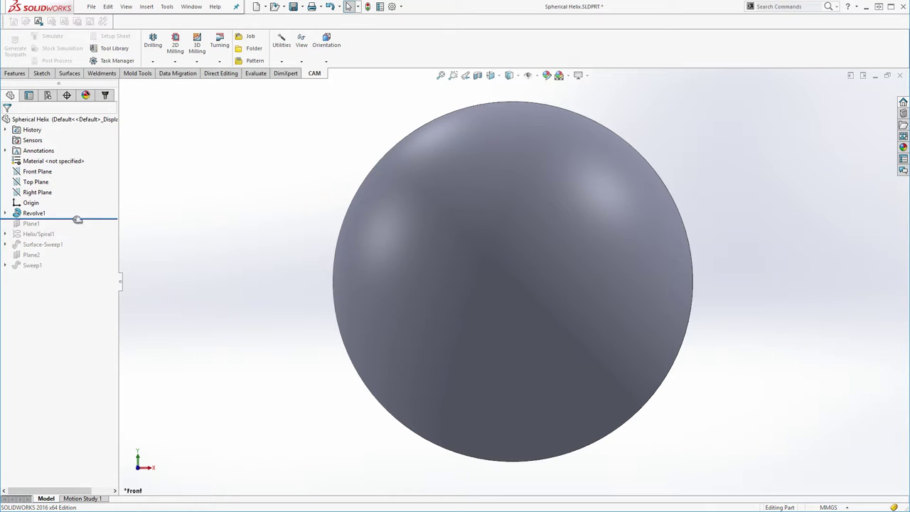
# - Roll the model forward to include Plane1 and review the plane's references without changing its definition
pyautogui.moveTo(77, 219); pyautogui.dragTo(78, 229)
pyautogui.rightClick(30, 224)
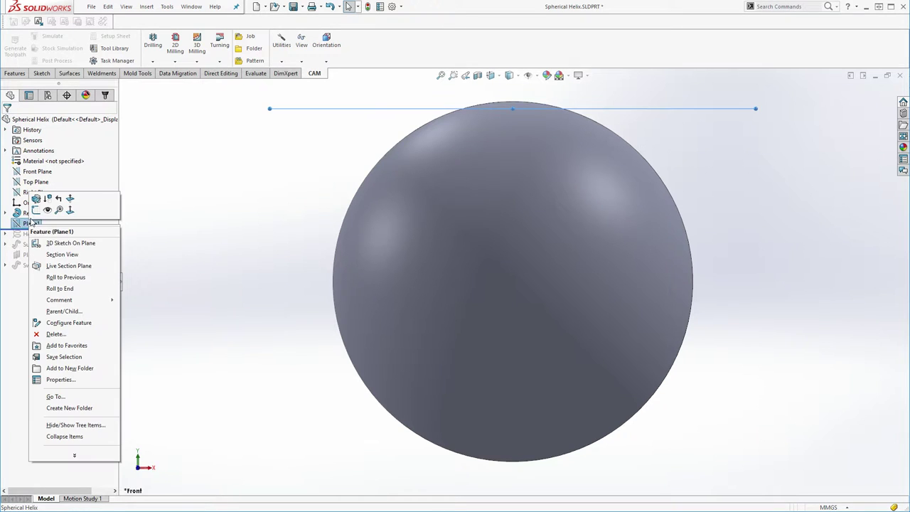
pyautogui.click(37, 199)
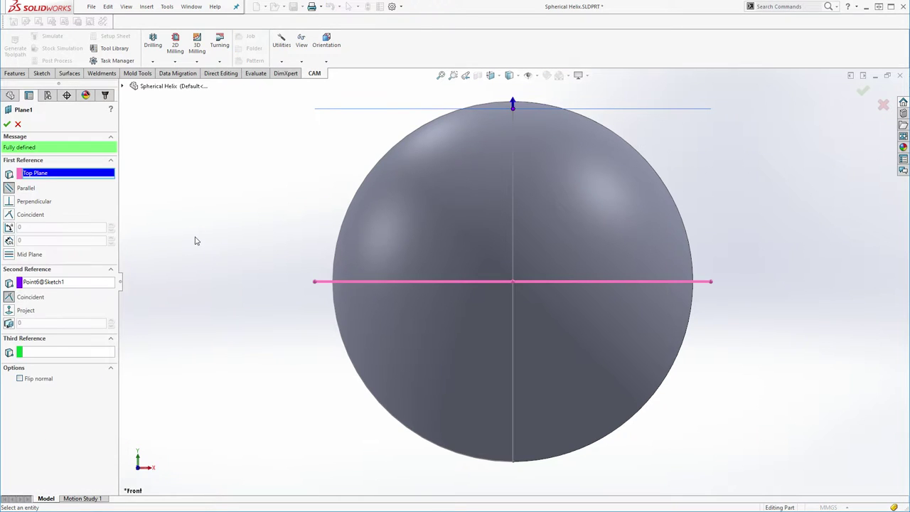
pyautogui.click(18, 126)
# - Show Plane1 in the model and view it at an angle against the sphere
pyautogui.rightClick(31, 225)
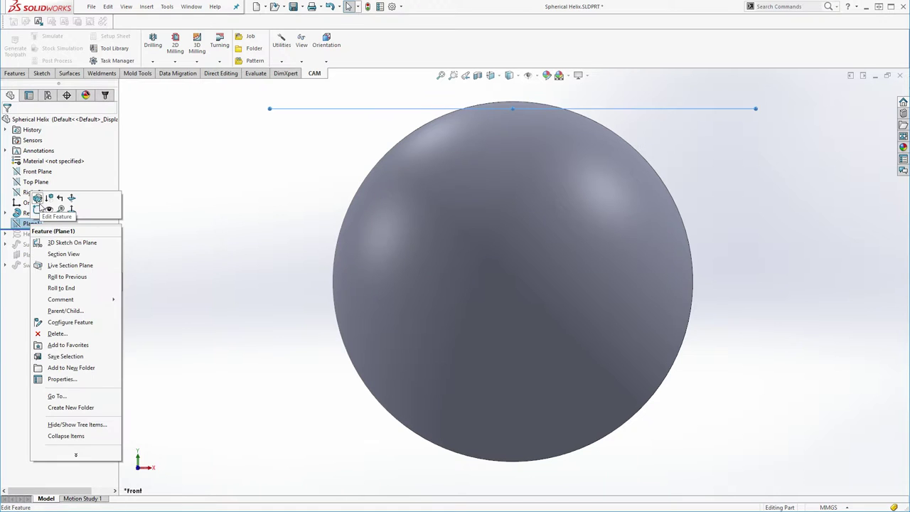
pyautogui.click(48, 210)
pyautogui.click(172, 217)
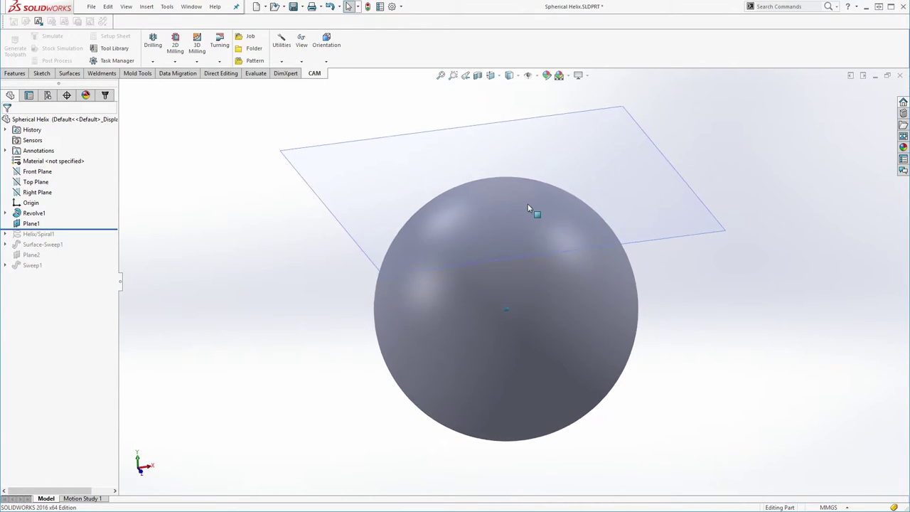
pyautogui.moveTo(365, 214); pyautogui.dragTo(156, 233, button='middle')
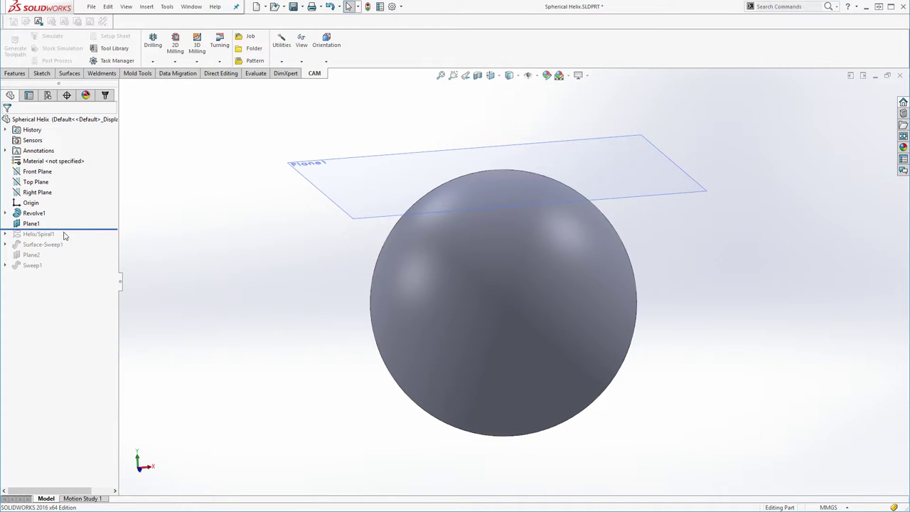
# - Roll the model forward to include Helix/Spiral1, show the helix and view it against the sphere from the front and at an angle
pyautogui.moveTo(84, 243); pyautogui.dragTo(84, 240)
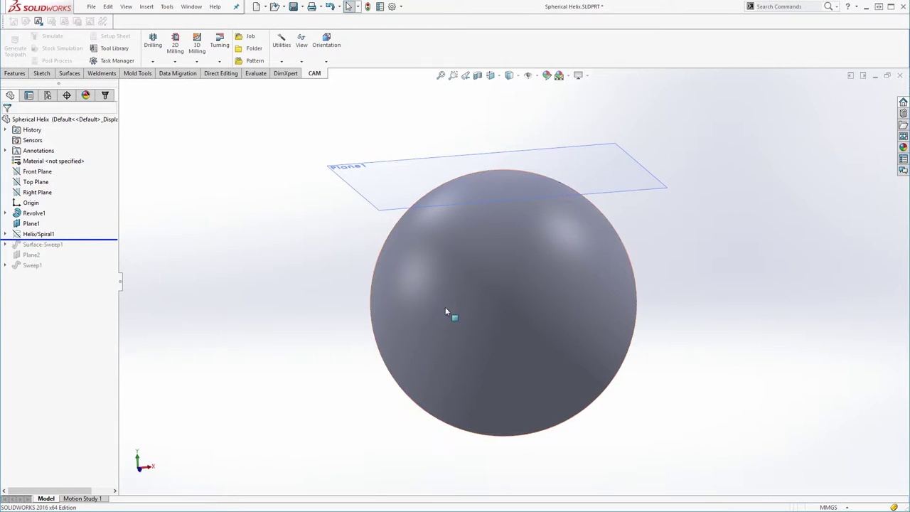
pyautogui.rightClick(40, 235)
pyautogui.click(46, 223)
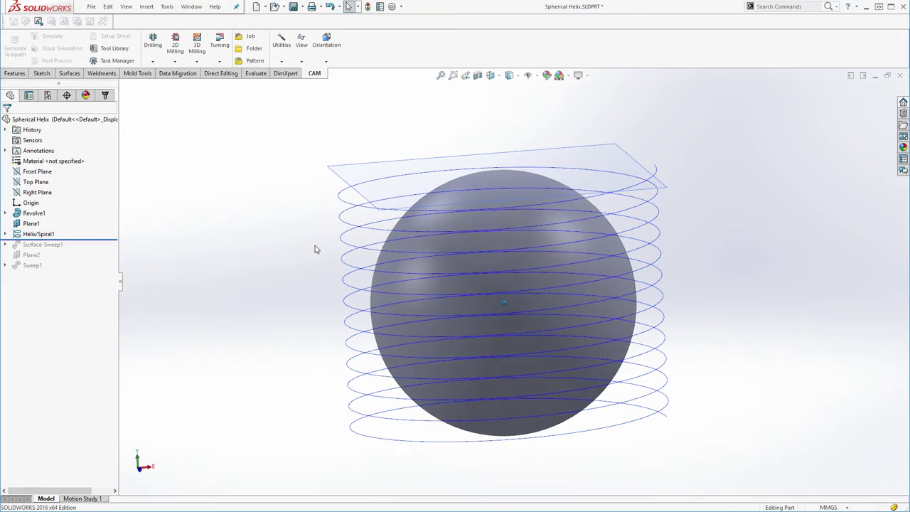
pyautogui.hotkey('ctrl', '1')
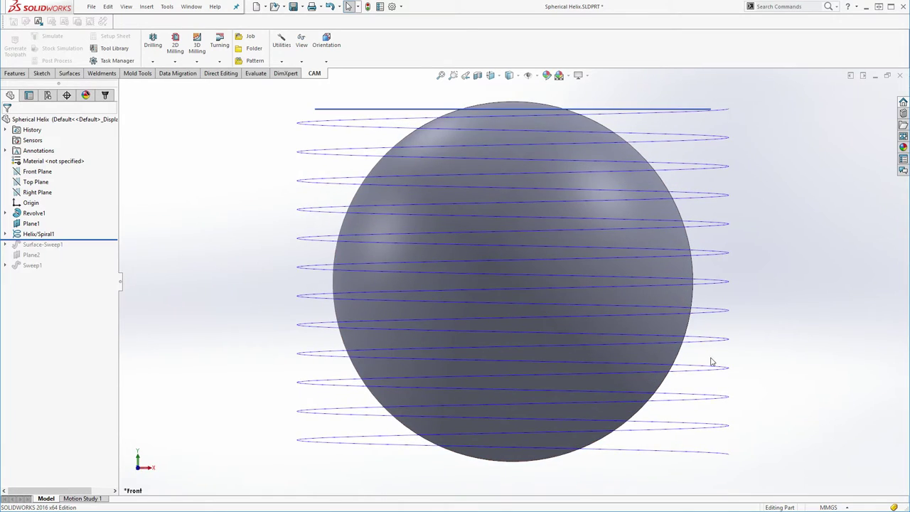
pyautogui.hotkey('ctrl', 'shift', 'z')
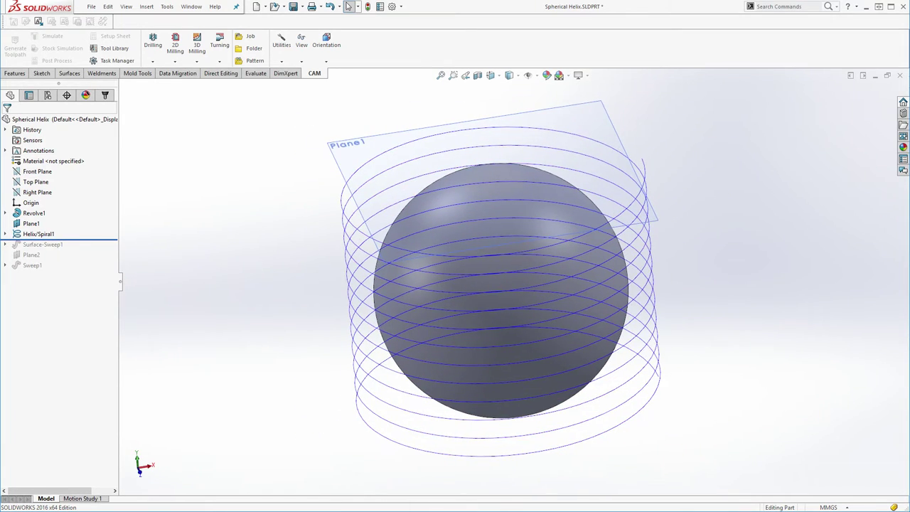
# - Roll the model forward to include Surface-Sweep1, show the swept surface and view its start edge from another side
pyautogui.moveTo(91, 244); pyautogui.dragTo(64, 269)
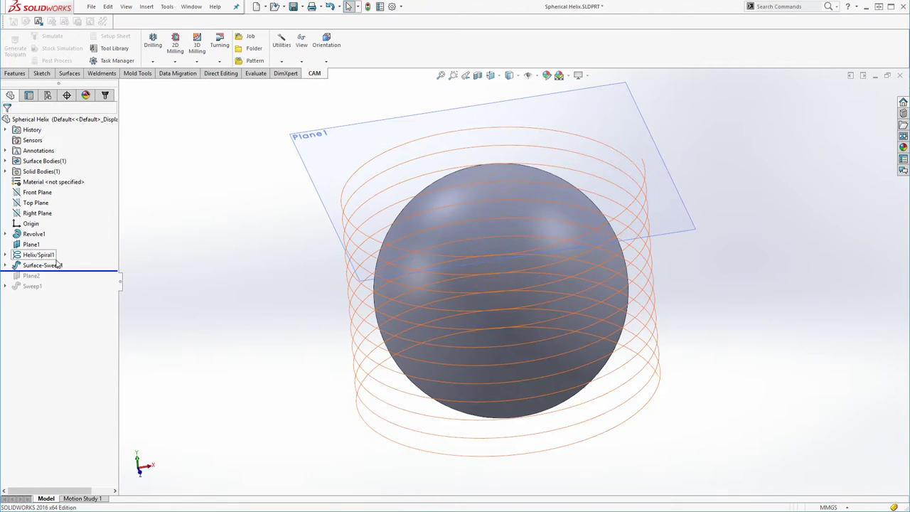
pyautogui.rightClick(58, 266)
pyautogui.click(65, 249)
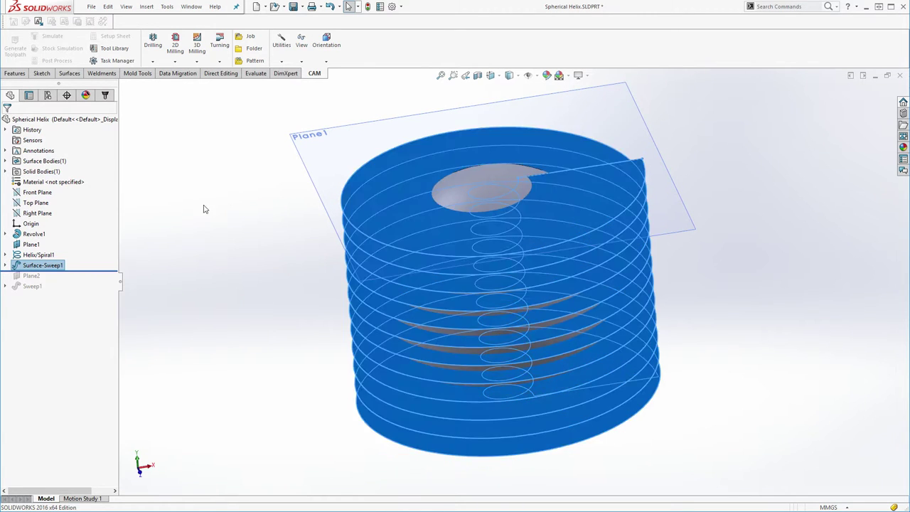
pyautogui.moveTo(515, 192); pyautogui.dragTo(302, 230, button='middle')
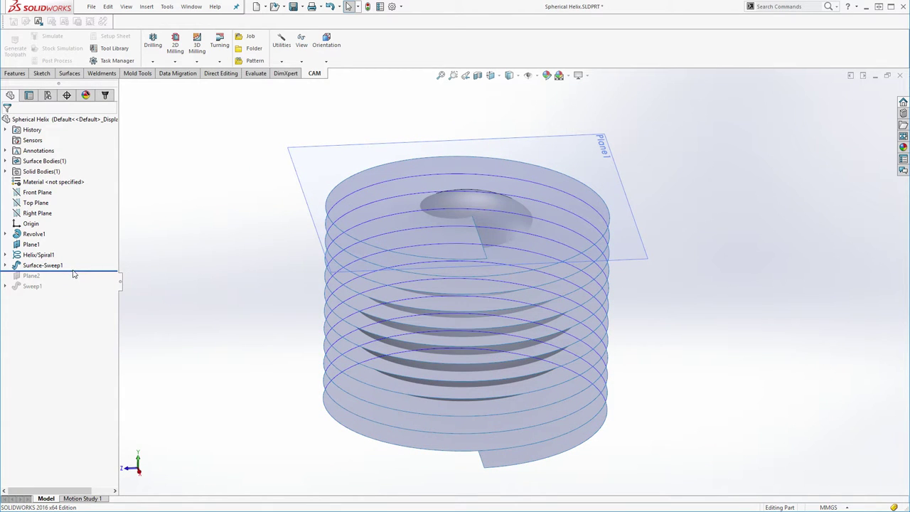
# - Roll the model forward to include Plane2 and show the plane in the model
pyautogui.moveTo(86, 277); pyautogui.dragTo(86, 280)
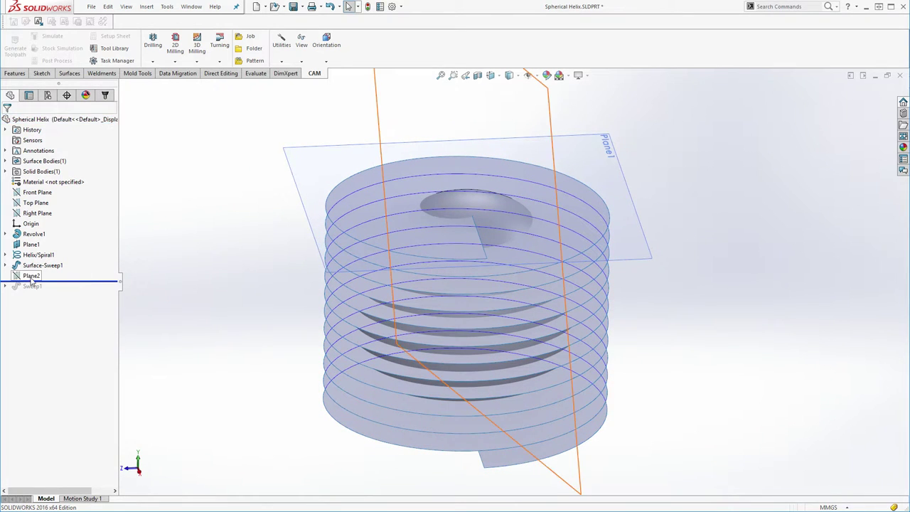
pyautogui.click(37, 274)
pyautogui.click(51, 259)
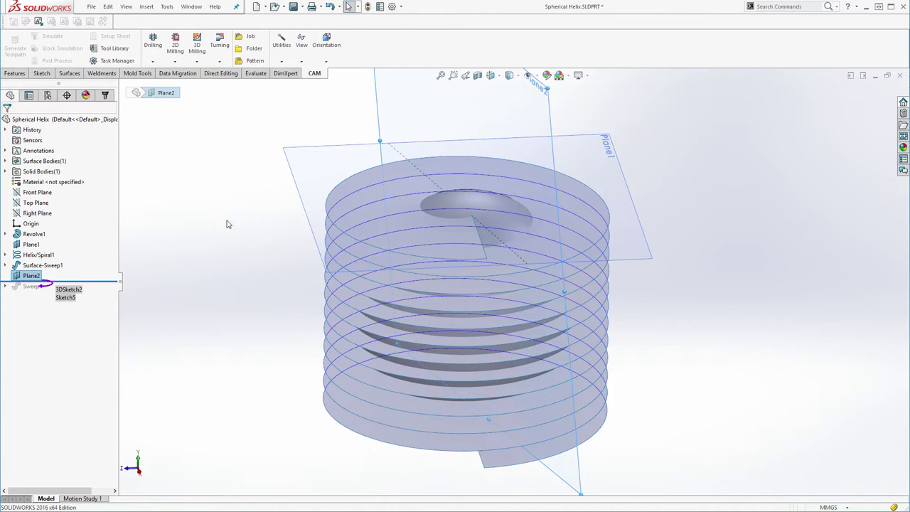
pyautogui.click(227, 213)
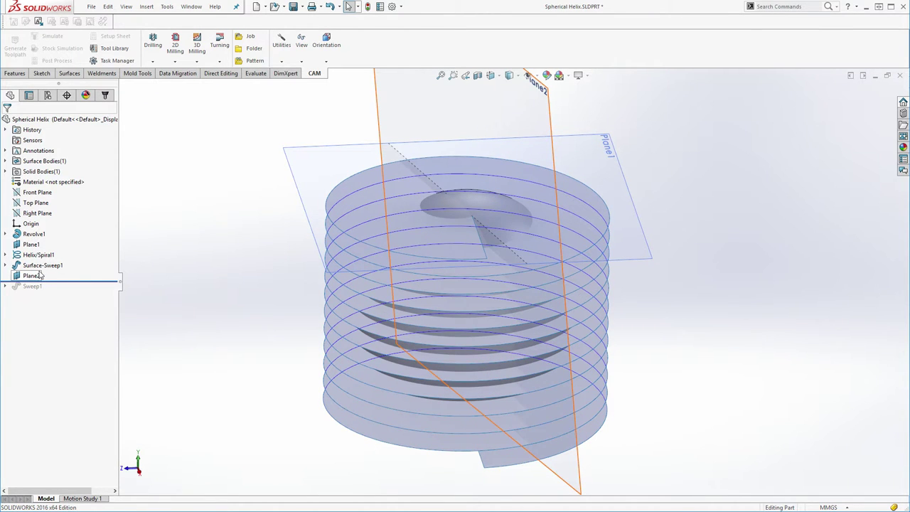
# - Roll the model forward to include Sweep1 and hide the revolved sphere body
pyautogui.moveTo(405, 195); pyautogui.dragTo(451, 230, button='middle')
pyautogui.scroll(-6, 484, 259)
pyautogui.scroll(10, 451, 230)
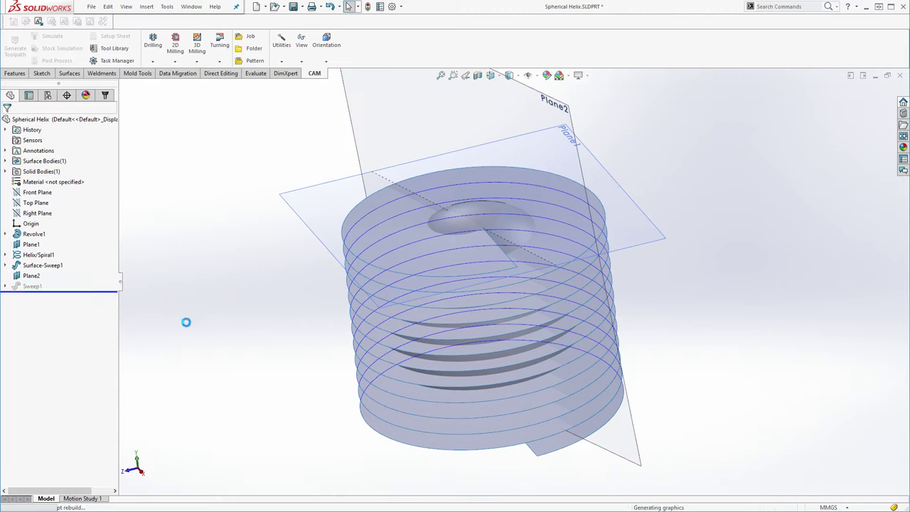
pyautogui.moveTo(579, 199); pyautogui.dragTo(474, 227, button='middle')
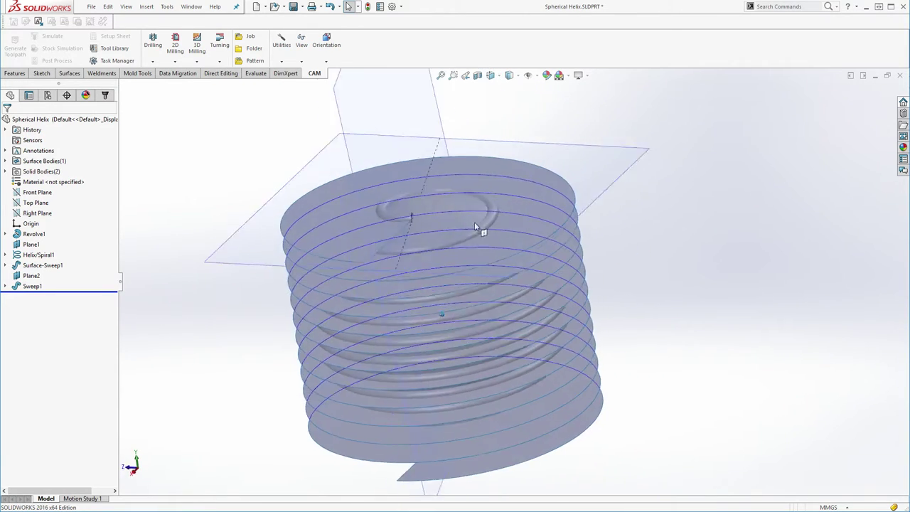
pyautogui.scroll(-8, 449, 217)
pyautogui.rightClick(361, 264)
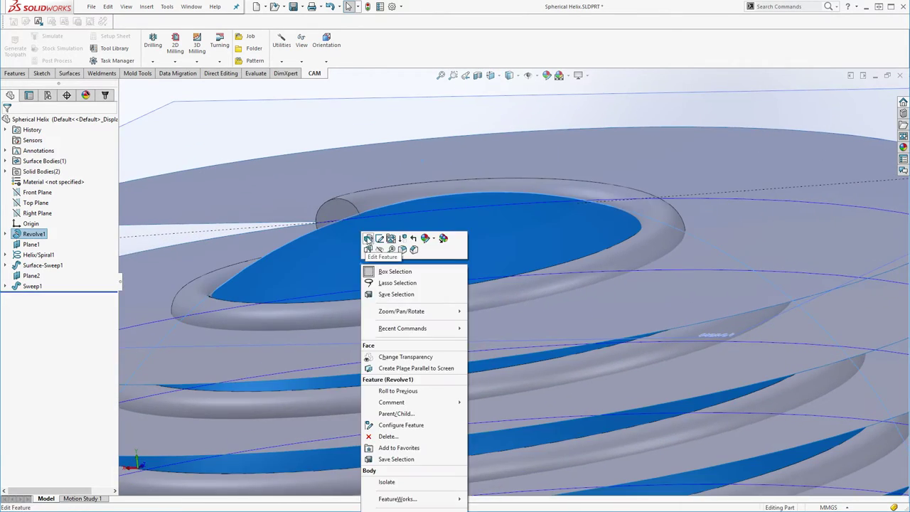
pyautogui.click(379, 250)
# - Hide the Surface-Sweep1 surface body around the swept coil
pyautogui.scroll(2, 393, 268)
pyautogui.moveTo(394, 268); pyautogui.dragTo(463, 308, button='middle')
pyautogui.click(400, 206)
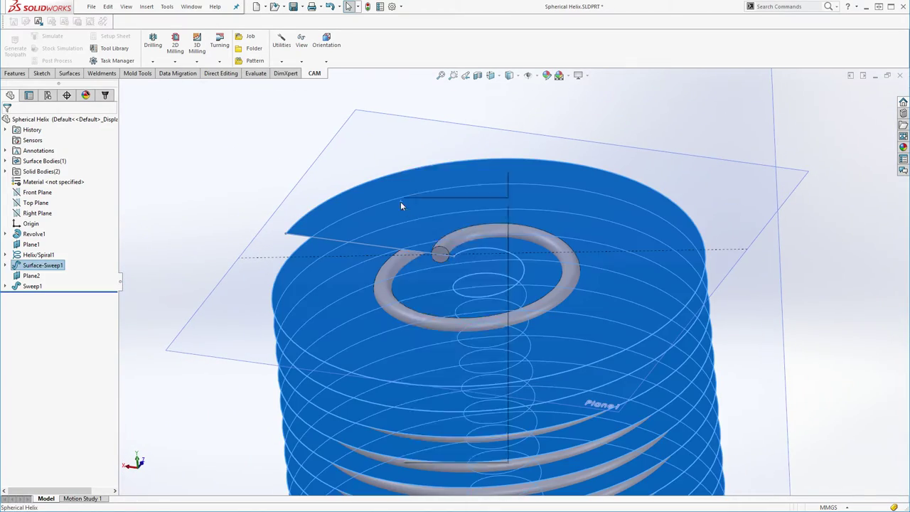
pyautogui.rightClick(400, 205)
pyautogui.click(423, 191)
pyautogui.click(198, 125)
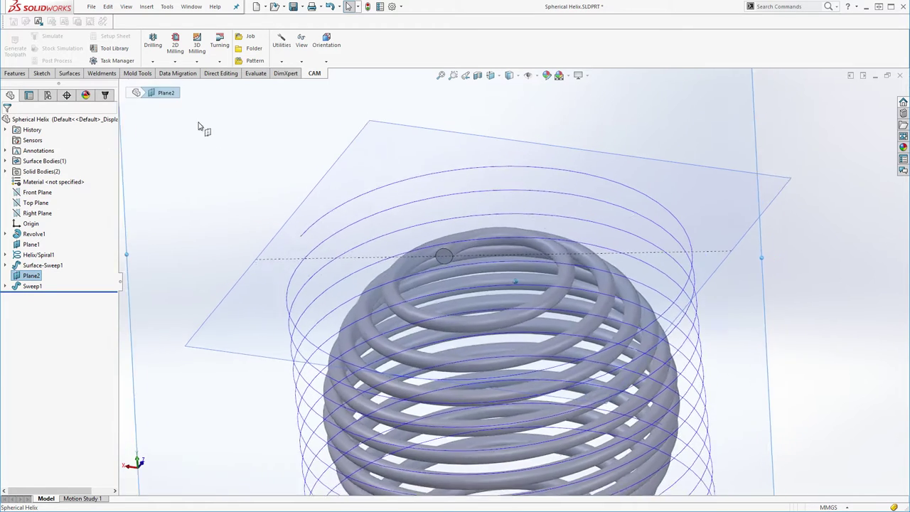
# - Hide Plane2 at the start of the coil
pyautogui.click(15, 73)
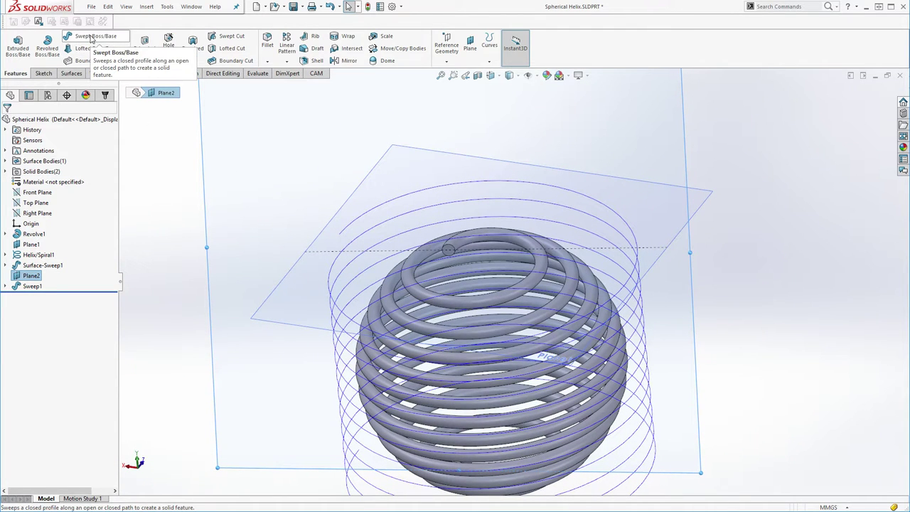
pyautogui.scroll(-6, 455, 256)
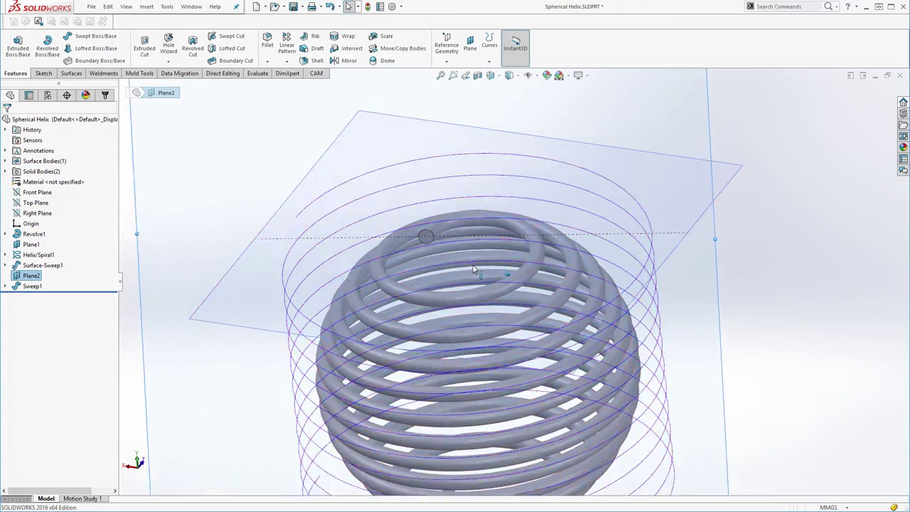
pyautogui.scroll(-1, 364, 201)
pyautogui.scroll(7, 364, 201)
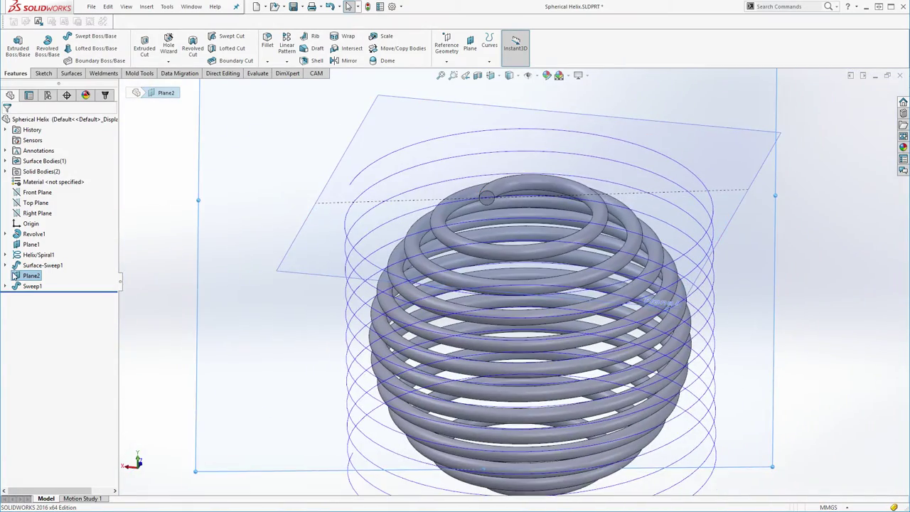
pyautogui.moveTo(329, 223); pyautogui.dragTo(362, 170, button='middle')
pyautogui.rightClick(364, 168)
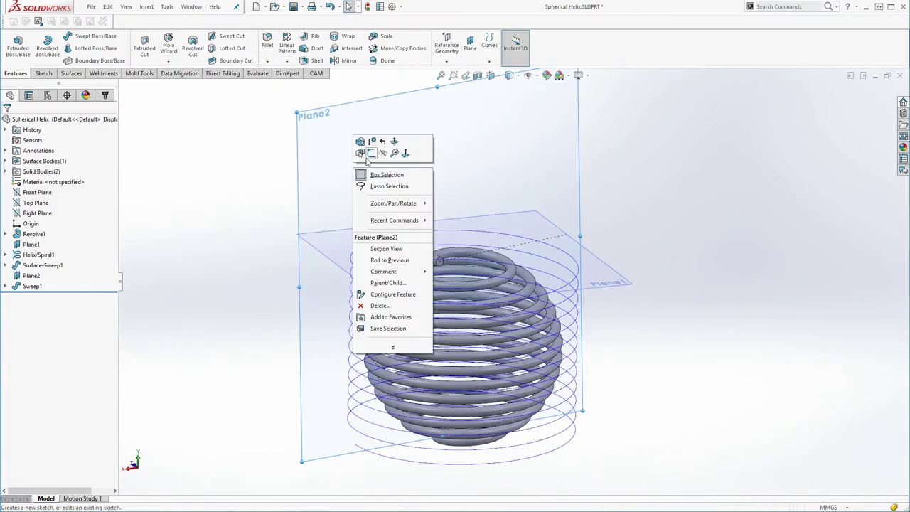
pyautogui.click(235, 161)
pyautogui.click(385, 139)
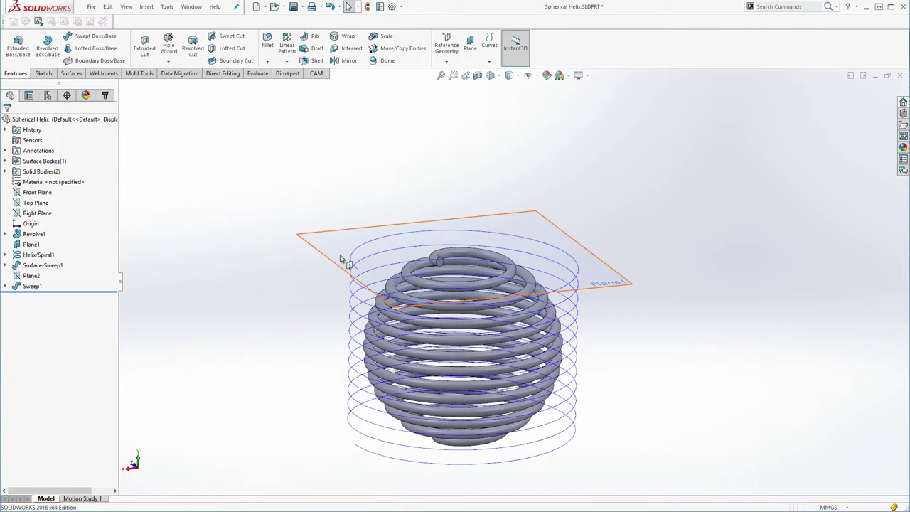
# - Hide Plane1 and the helix curve around the coil
pyautogui.rightClick(345, 258)
pyautogui.click(367, 231)
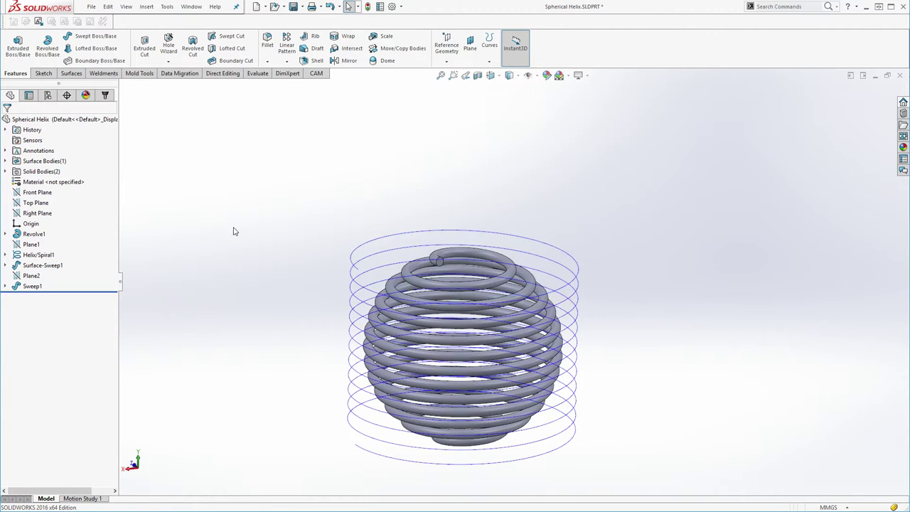
pyautogui.rightClick(390, 242)
pyautogui.click(400, 226)
# - Examine the finished spherical coil from above, from the side and in the isometric view
pyautogui.hotkey('shift', 'Up')
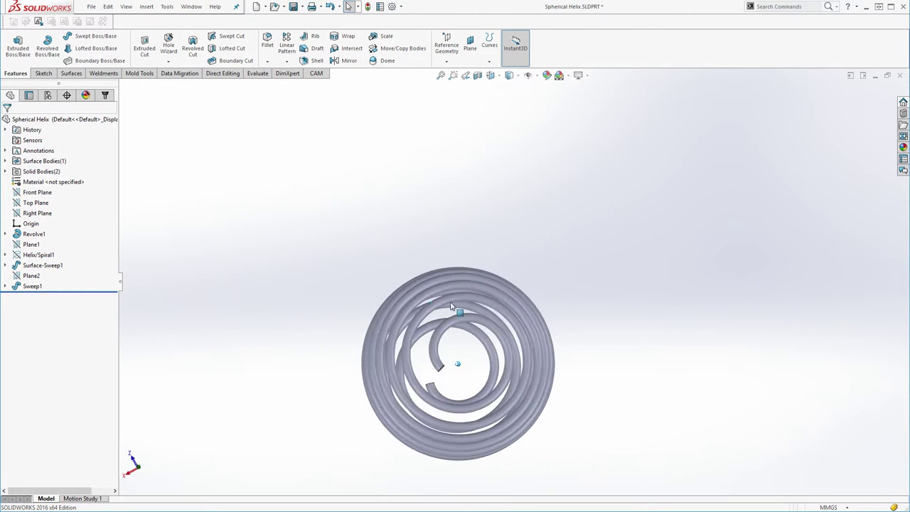
pyautogui.press('Down')
pyautogui.press('Down')
pyautogui.press('Down')
pyautogui.moveTo(639, 337); pyautogui.dragTo(416, 226, button='middle')
pyautogui.hotkey('ctrl', '1')
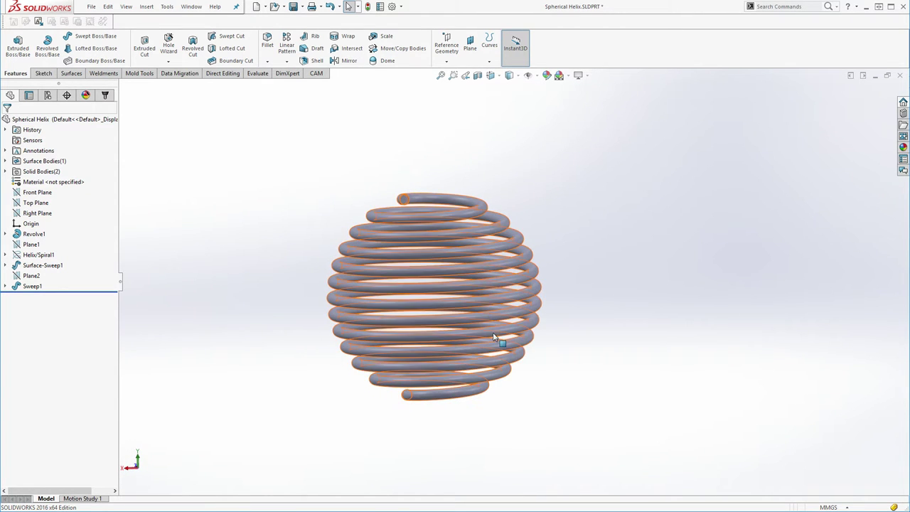
pyautogui.hotkey('ctrl', '7')
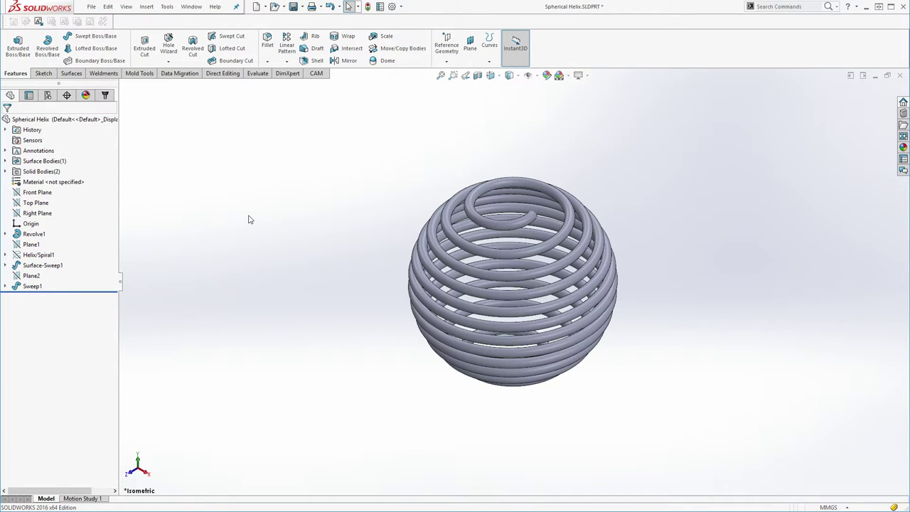
# - Create a new part and sketch a circle of about 42 mm radius centred on the origin on the Front Plane
pyautogui.hotkey('ctrl', 'n')
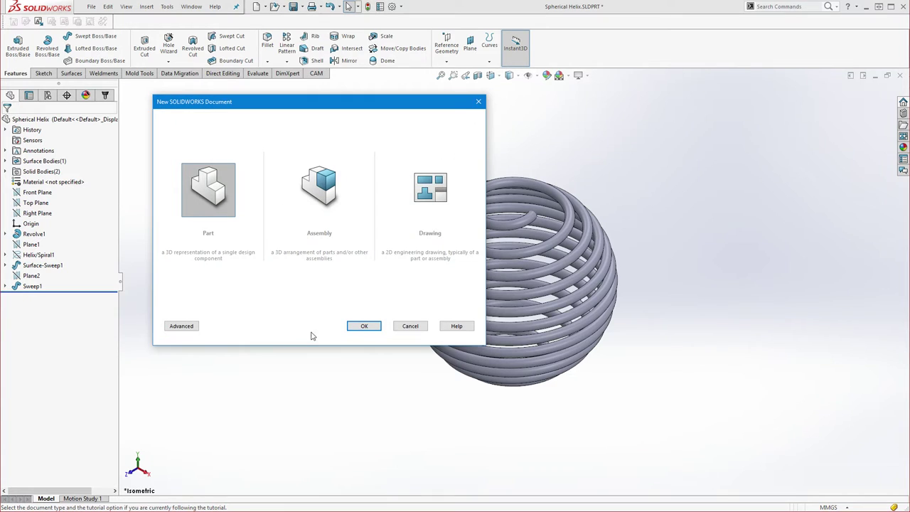
pyautogui.click(358, 325)
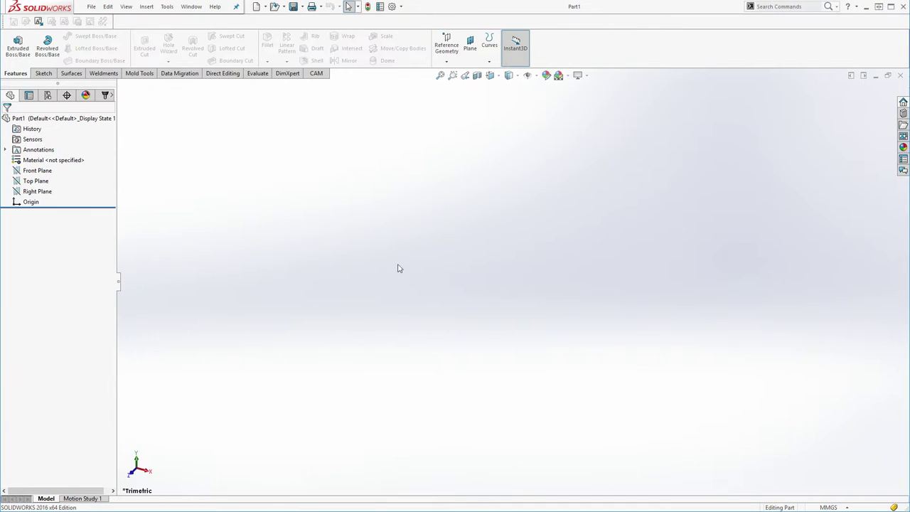
pyautogui.click(37, 171)
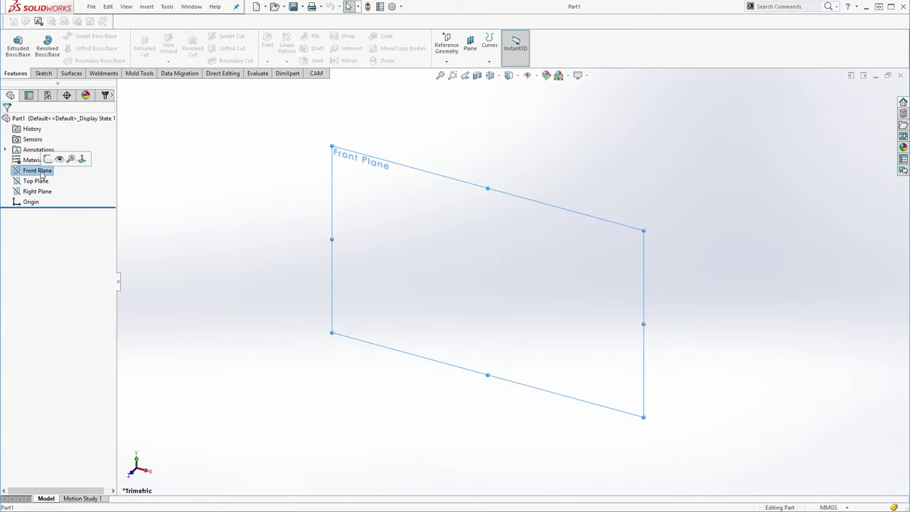
pyautogui.click(42, 73)
pyautogui.click(104, 38)
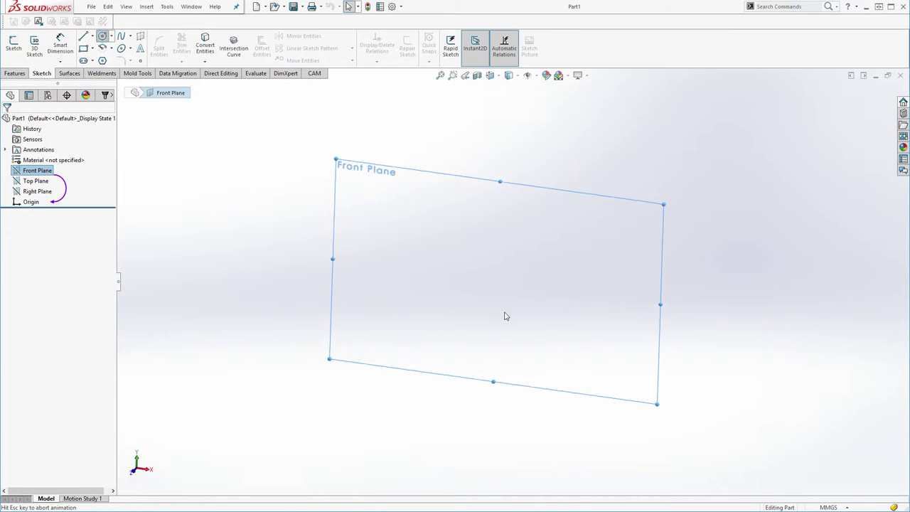
pyautogui.click(512, 281)
pyautogui.click(547, 209)
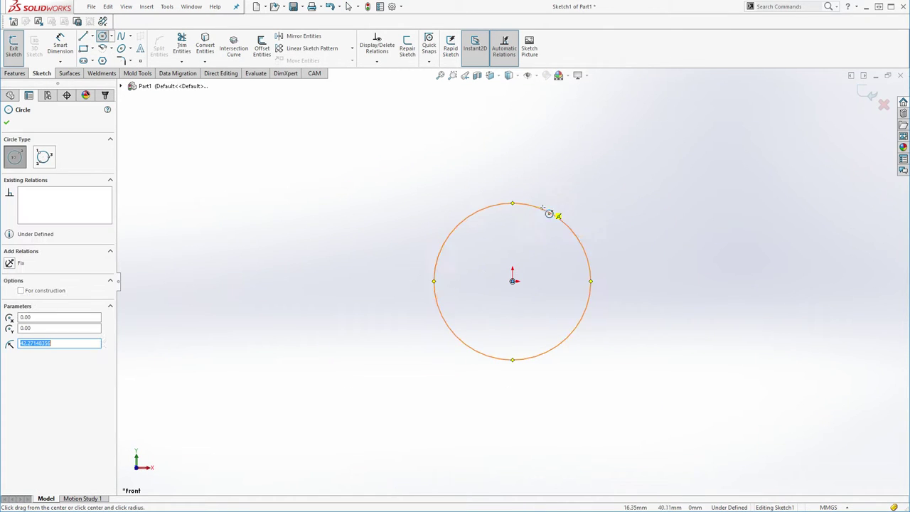
# - Draw a vertical line through the circle's centre from its top quadrant point to its bottom quadrant point
pyautogui.click(83, 35)
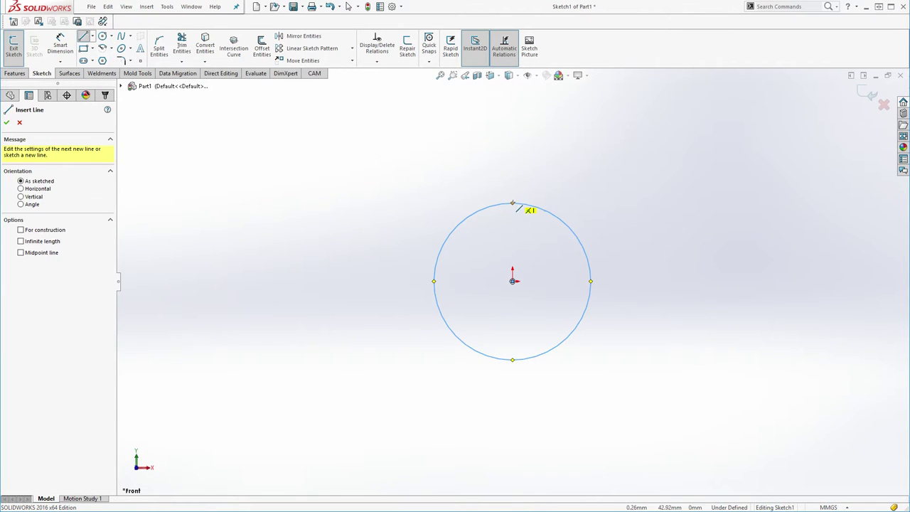
pyautogui.click(513, 204)
pyautogui.click(512, 359)
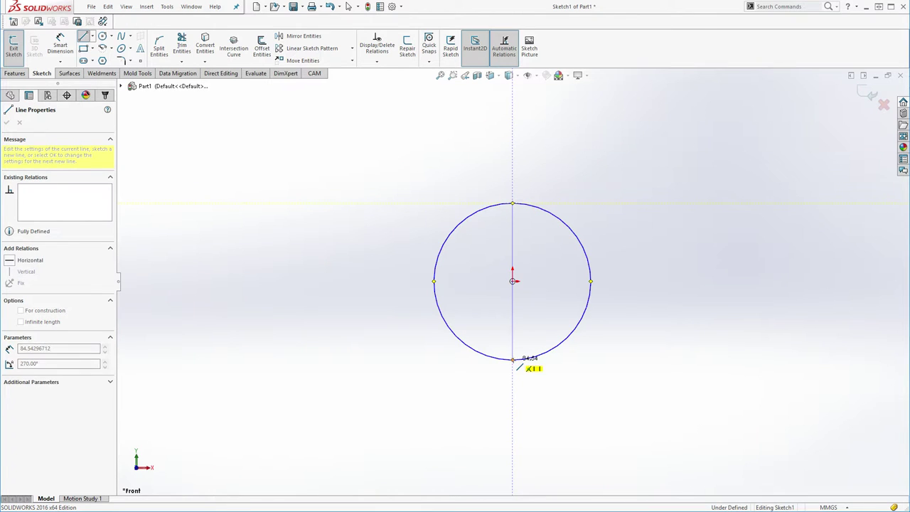
pyautogui.click(86, 38)
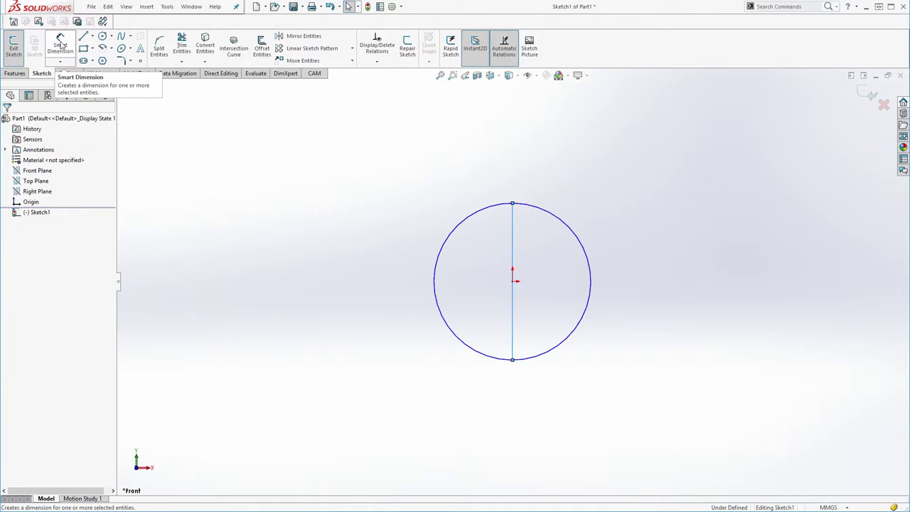
# - Dimension the circle's diameter and set it to 25 mm
pyautogui.click(61, 45)
pyautogui.click(512, 242)
pyautogui.press('Escape')
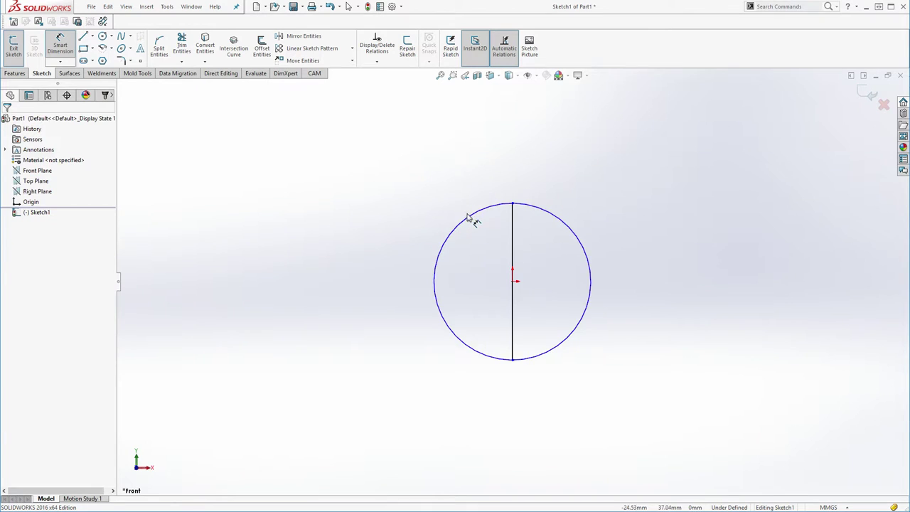
pyautogui.click(469, 217)
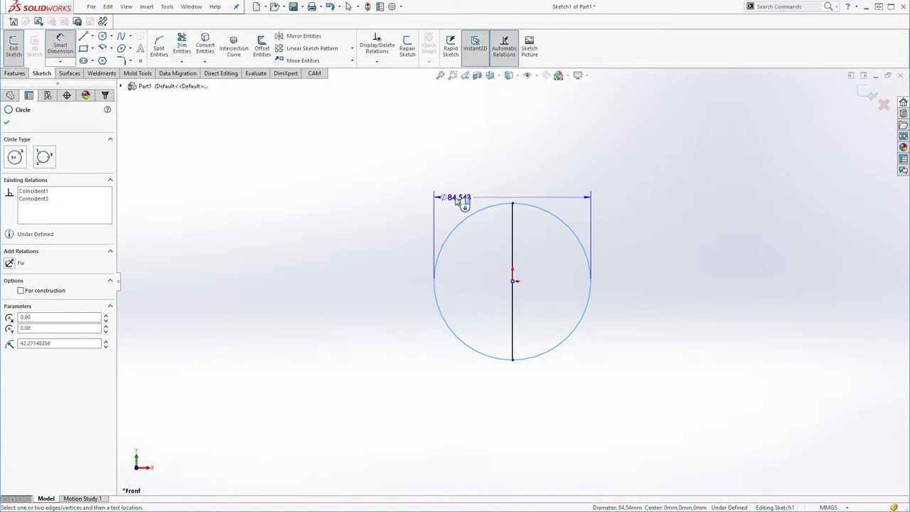
pyautogui.click(431, 226)
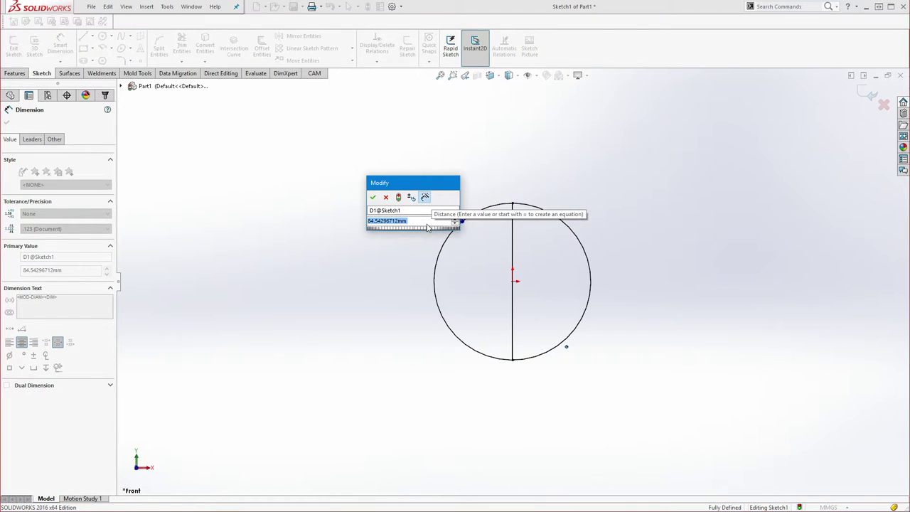
pyautogui.write('25')
pyautogui.press('Return')
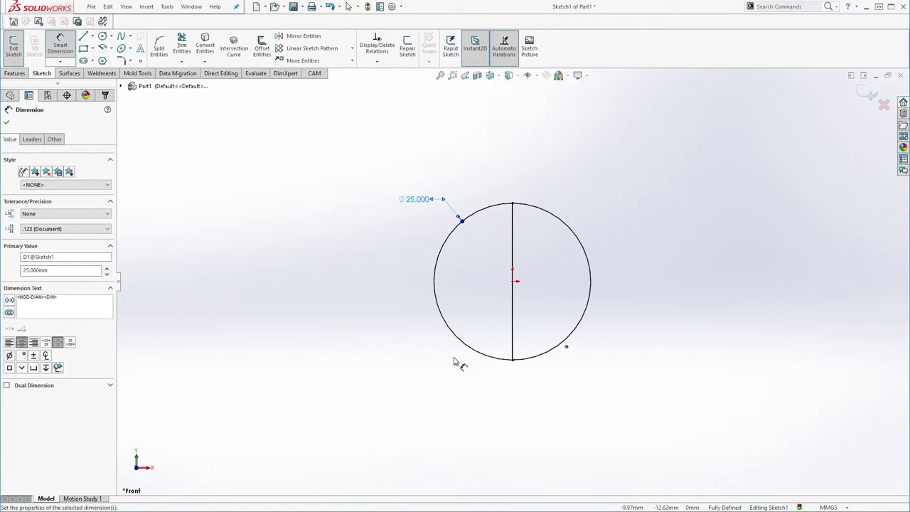
# - Trim away the half of the circle to the right of the vertical line with Power trim
pyautogui.click(181, 44)
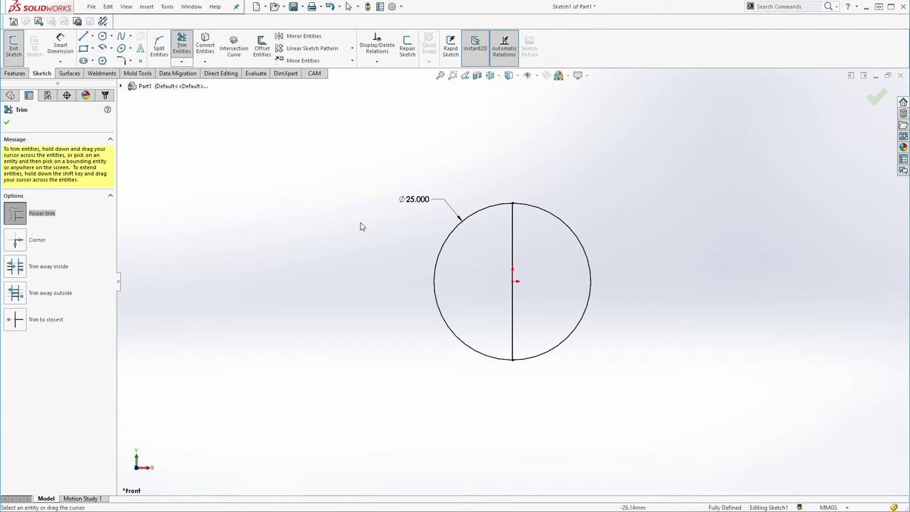
pyautogui.moveTo(573, 207); pyautogui.dragTo(573, 261)
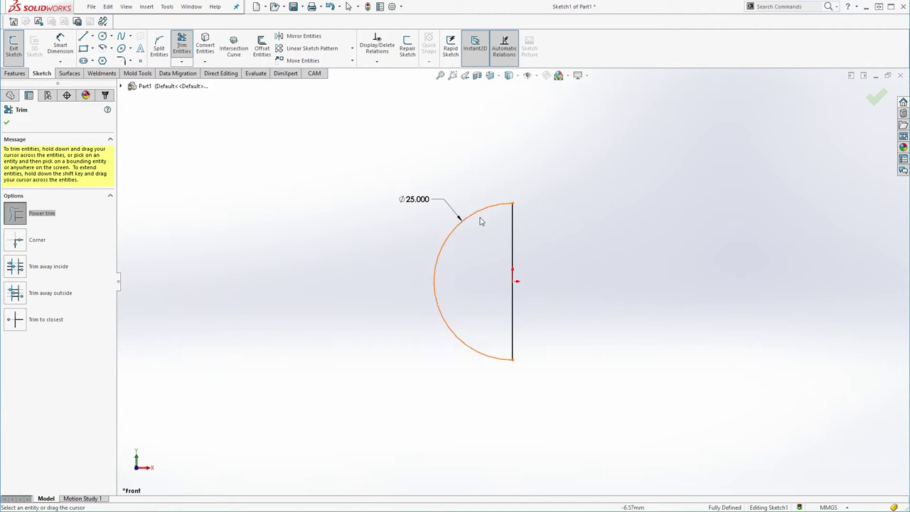
pyautogui.click(182, 44)
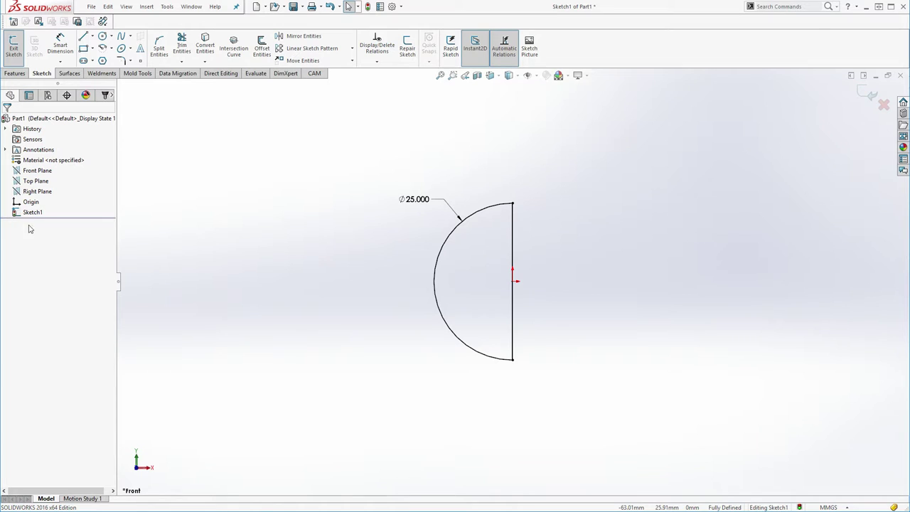
# - Place a sketch point on the vertical line just below its top endpoint and dimension it 0.5 mm from that endpoint
pyautogui.click(140, 60)
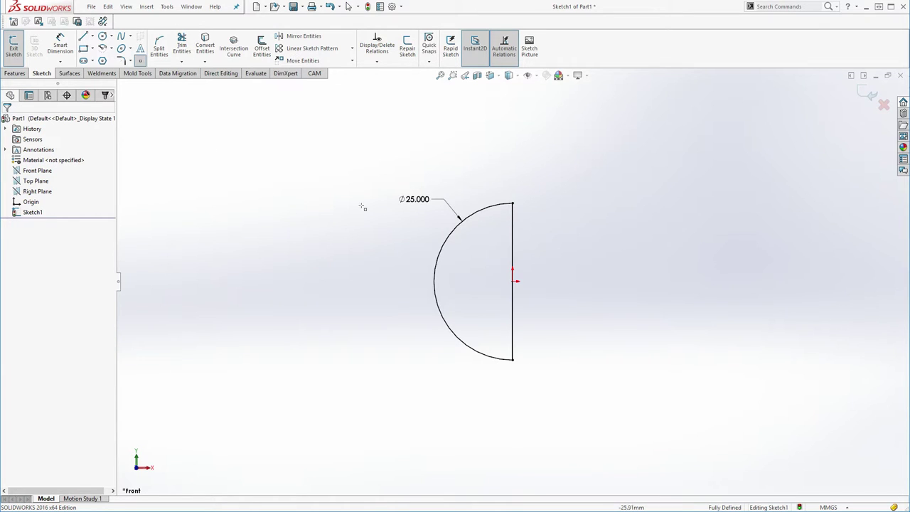
pyautogui.click(513, 212)
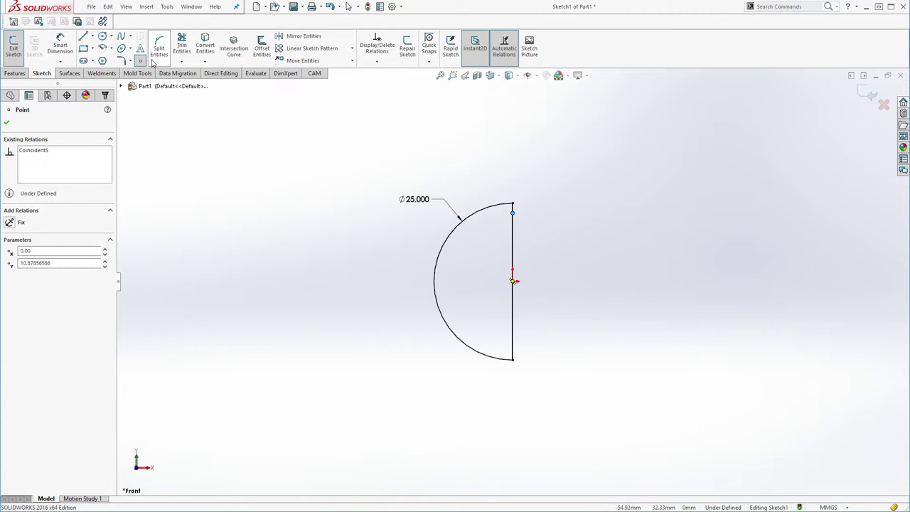
pyautogui.click(60, 40)
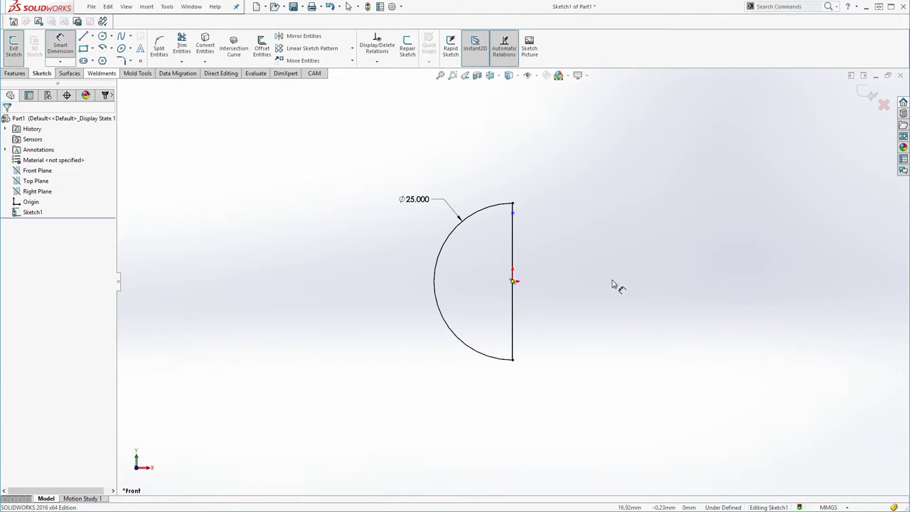
pyautogui.click(512, 204)
pyautogui.click(513, 214)
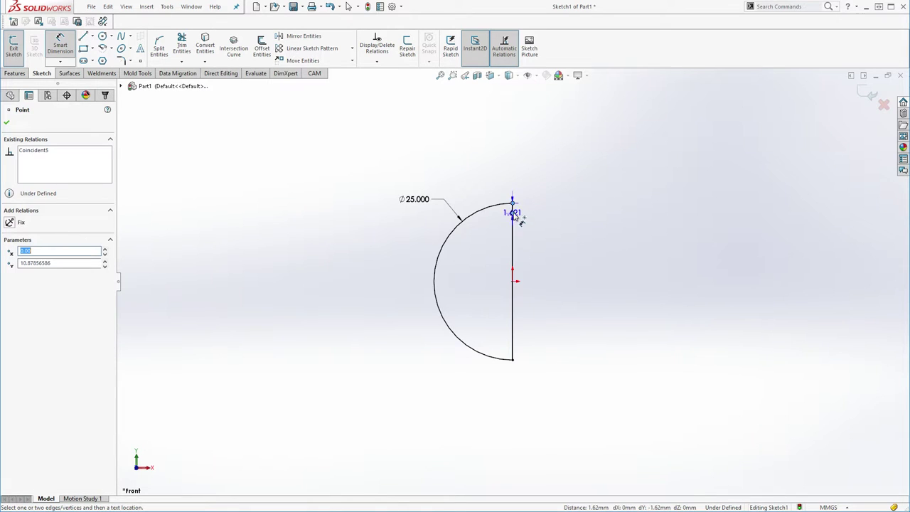
pyautogui.click(562, 226)
pyautogui.write('0.5')
pyautogui.press('Return')
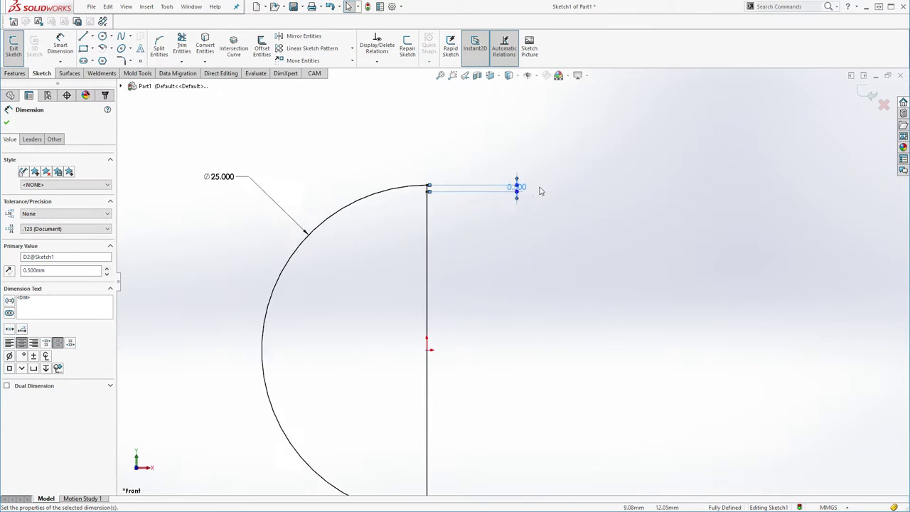
# - Centre the 0.5 mm dimension text between its extension lines and exit the sketch
pyautogui.scroll(-5, 341, 240)
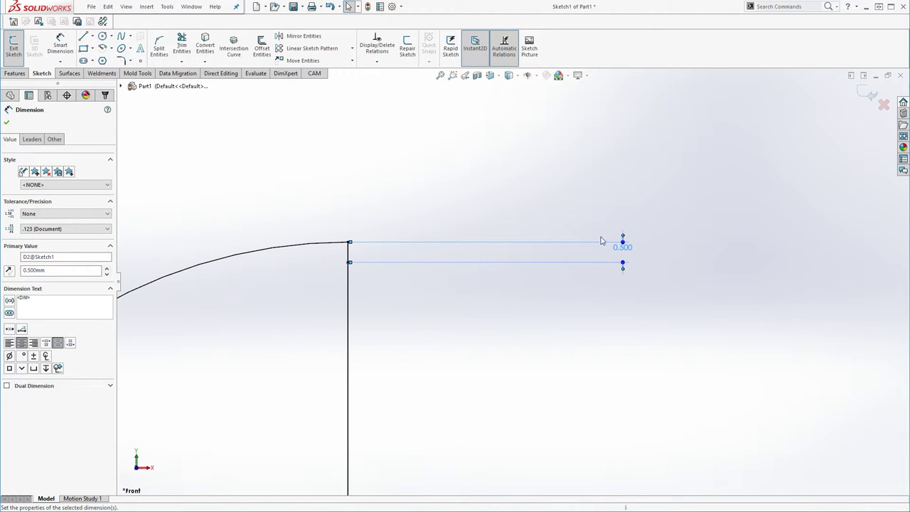
pyautogui.moveTo(628, 250); pyautogui.dragTo(630, 258)
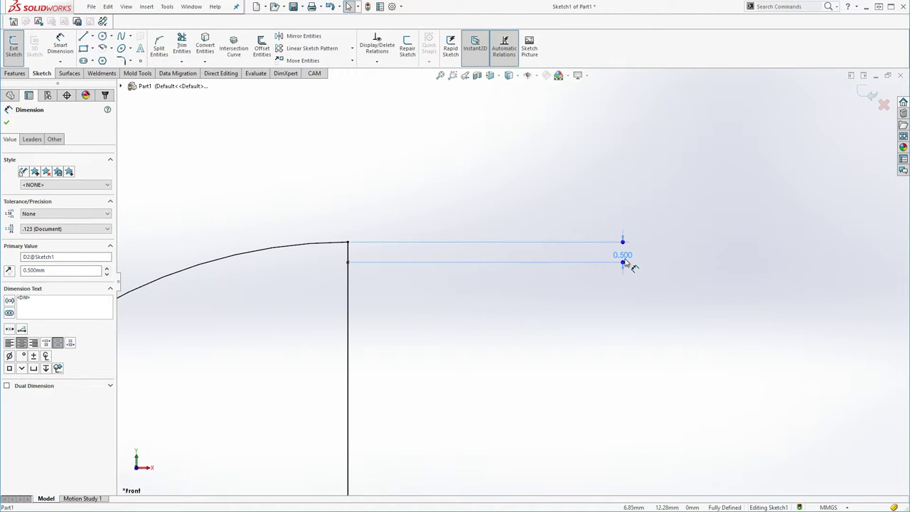
pyautogui.click(14, 47)
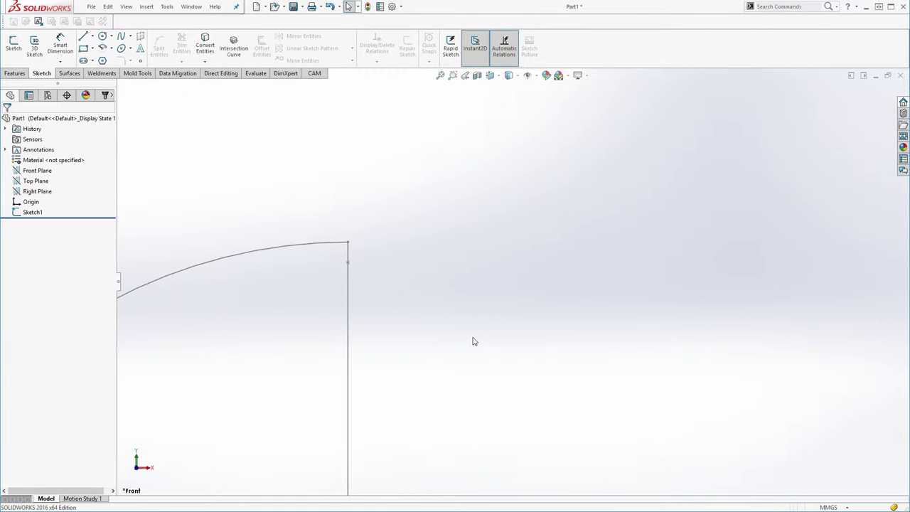
# - Revolve the half-circle profile 360° about its vertical line to form a solid sphere
pyautogui.scroll(5, 474, 341)
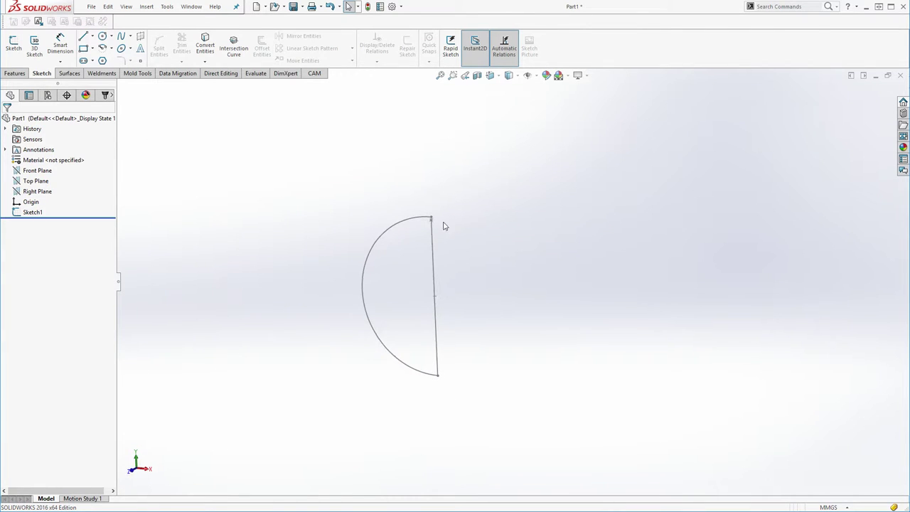
pyautogui.click(14, 73)
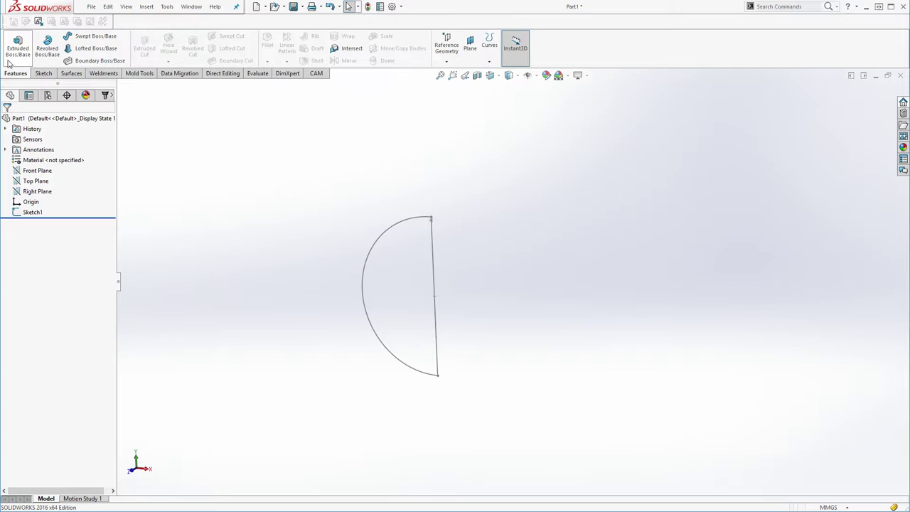
pyautogui.click(47, 48)
pyautogui.click(431, 229)
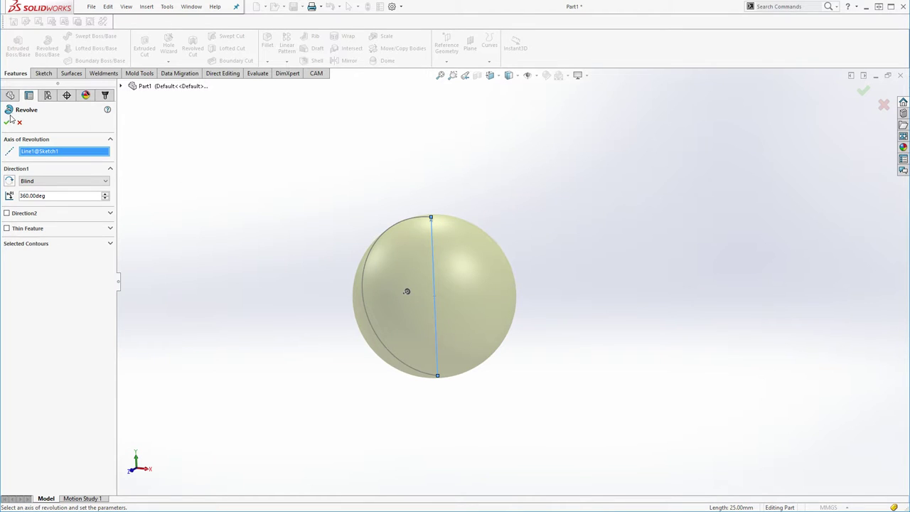
pyautogui.click(8, 121)
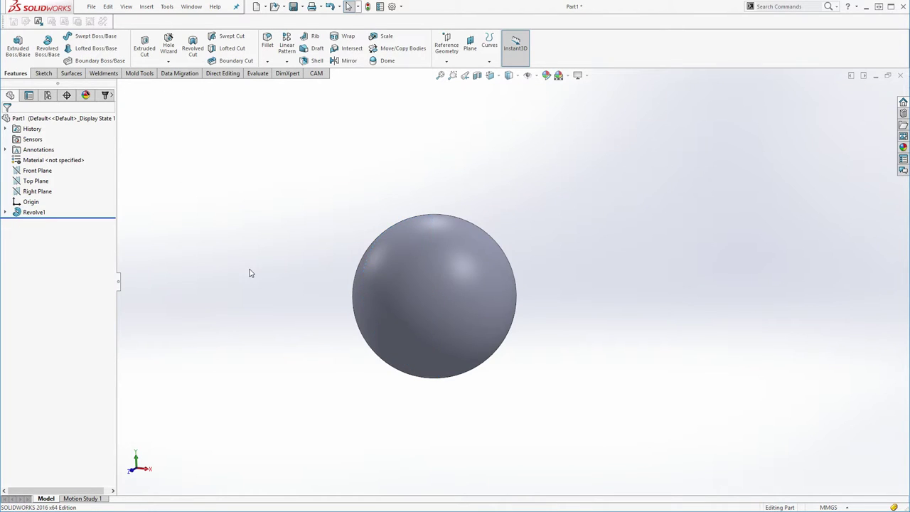
pyautogui.scroll(-5, 610, 455)
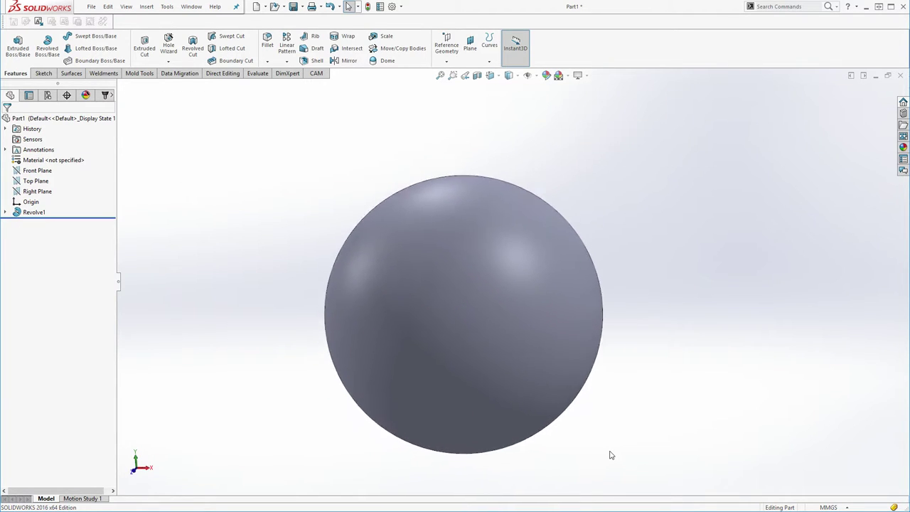
pyautogui.hotkey('ctrl', '1')
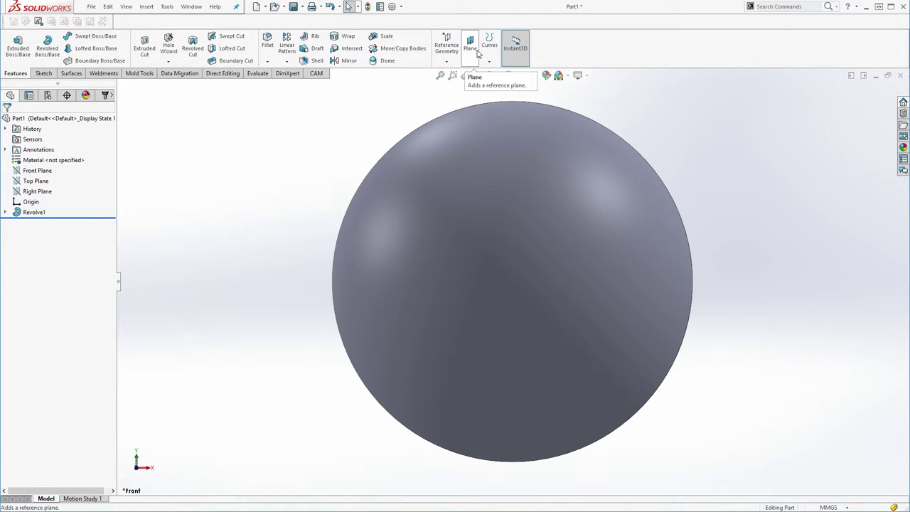
# - Remove the standalone Plane shortcut from the Features command set
pyautogui.click(454, 63)
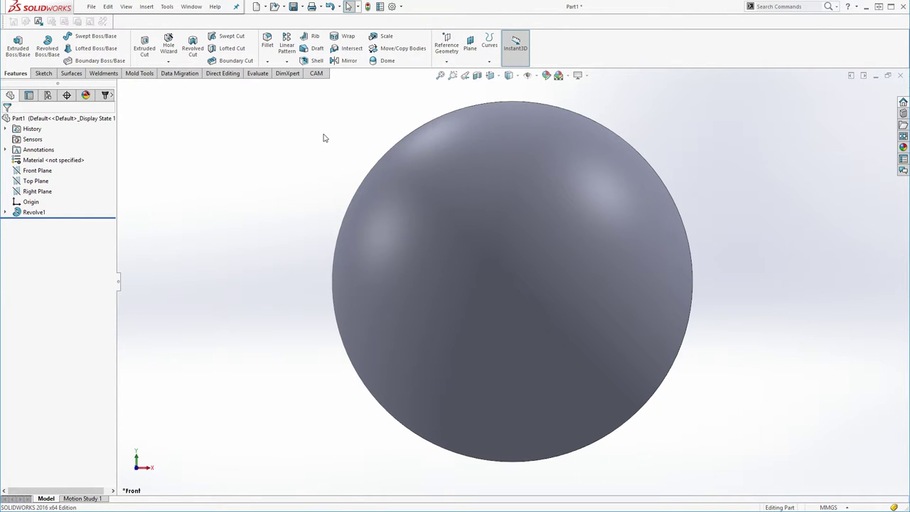
pyautogui.click(469, 49)
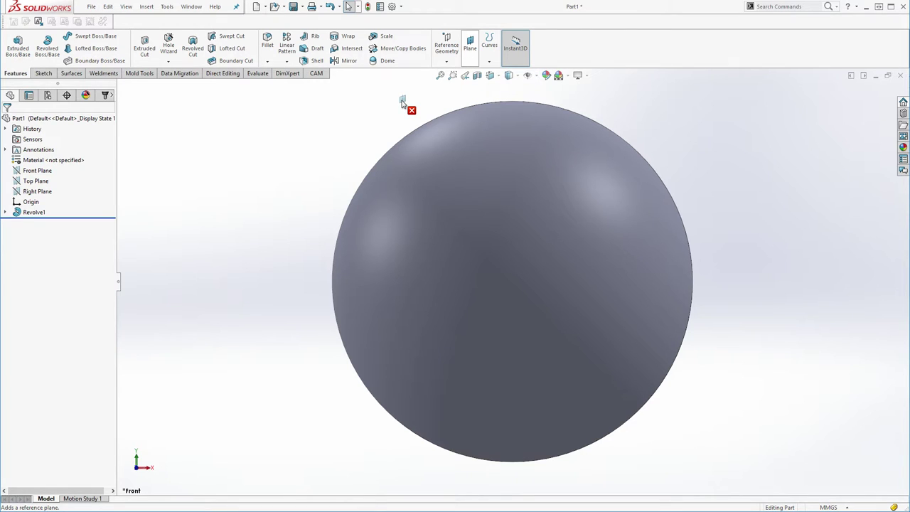
pyautogui.keyDown('alt'); pyautogui.moveTo(402, 103); pyautogui.dragTo(403, 105); pyautogui.keyUp('alt')
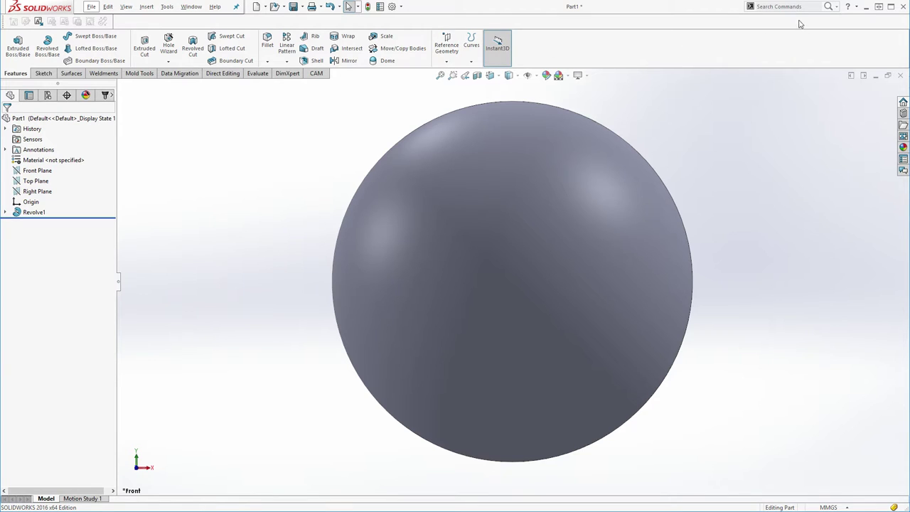
# - Search the commands for "plane", start the Plane command from the results and cancel it
pyautogui.click(491, 51)
pyautogui.click(838, 7)
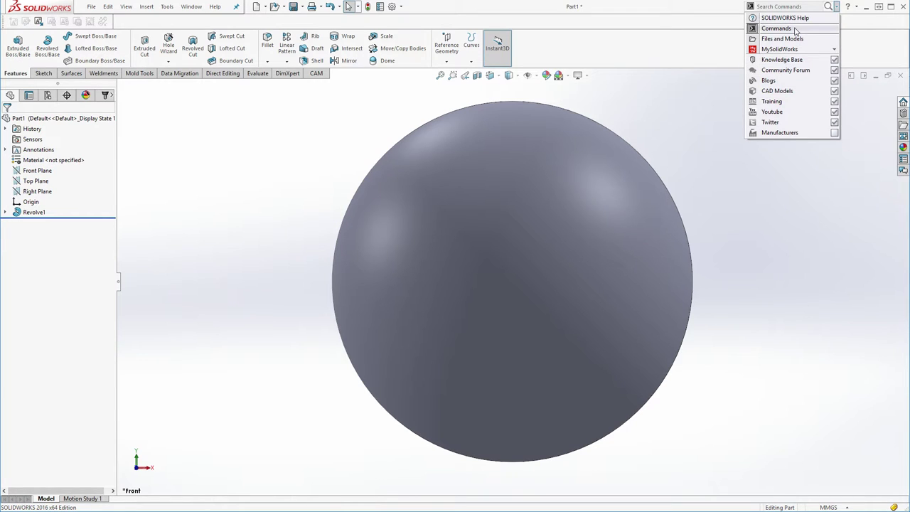
pyautogui.click(795, 30)
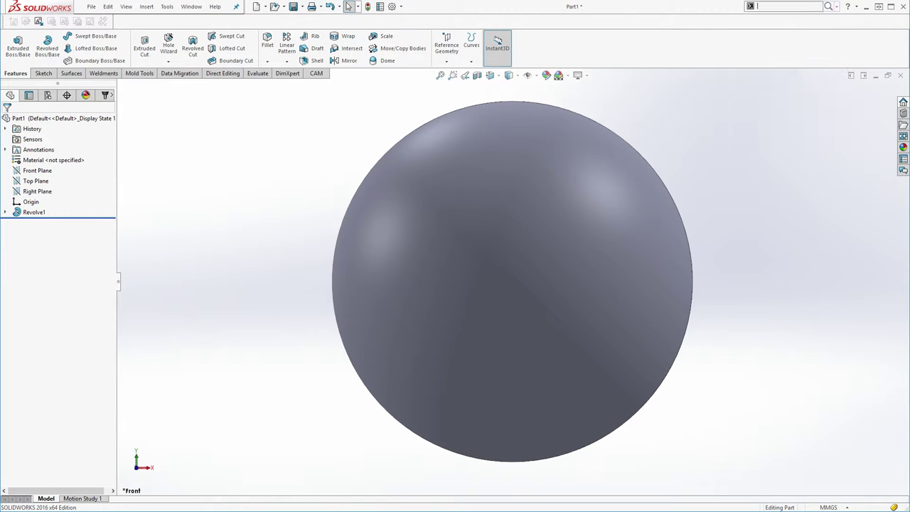
pyautogui.write('pl')
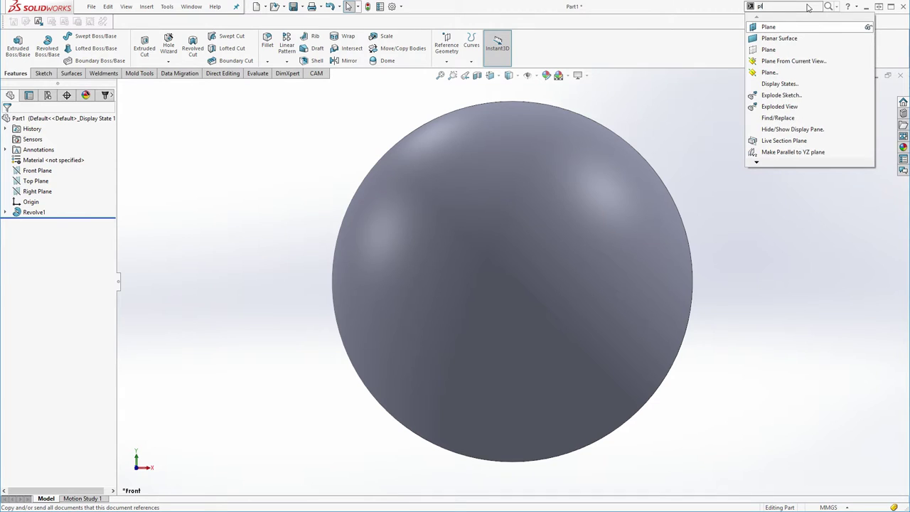
pyautogui.write('ant')
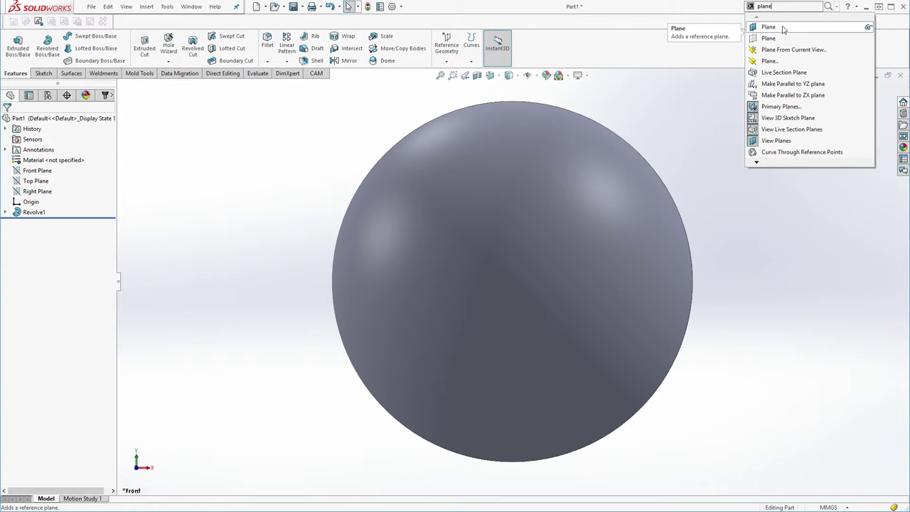
pyautogui.click(782, 29)
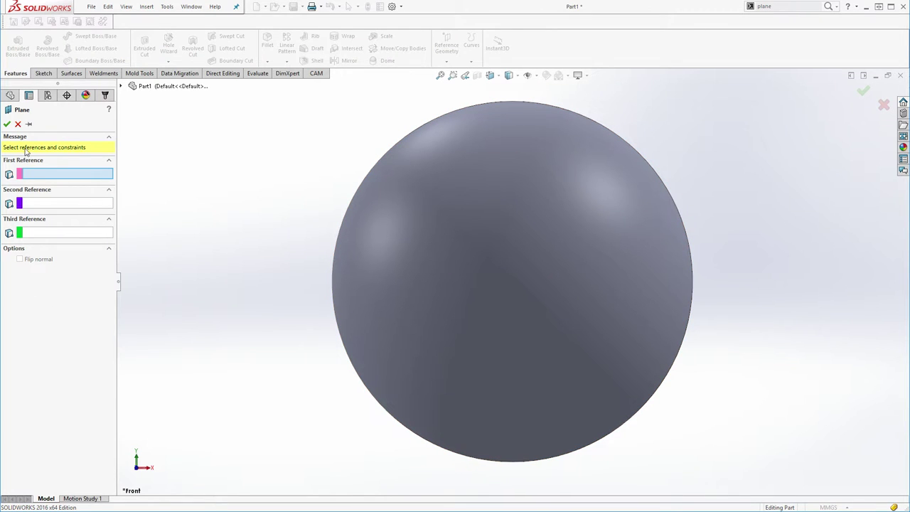
pyautogui.click(18, 124)
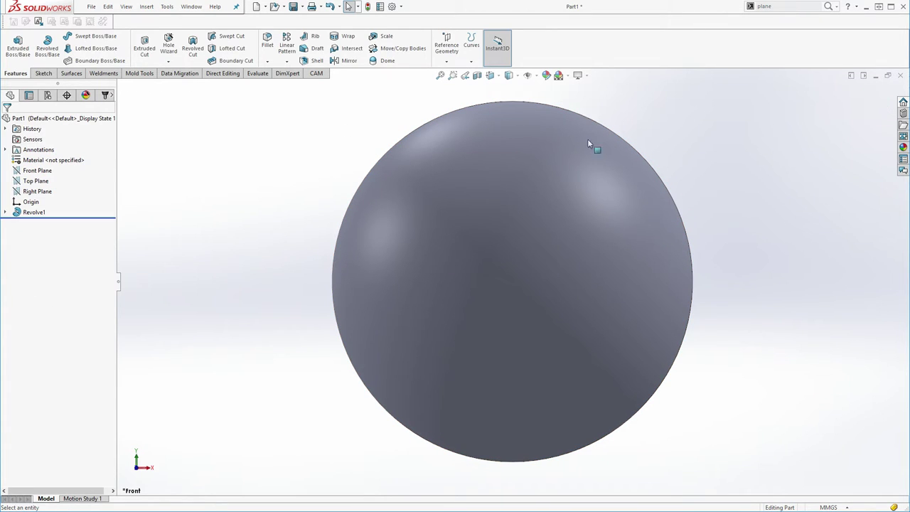
# - Have the command search point out where the Plane command is located and check the Reference Geometry commands
pyautogui.click(778, 7)
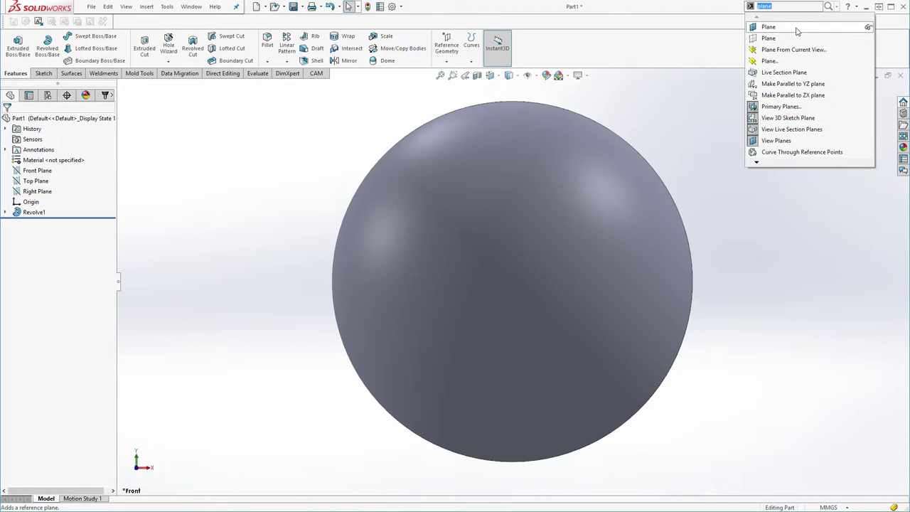
pyautogui.click(869, 28)
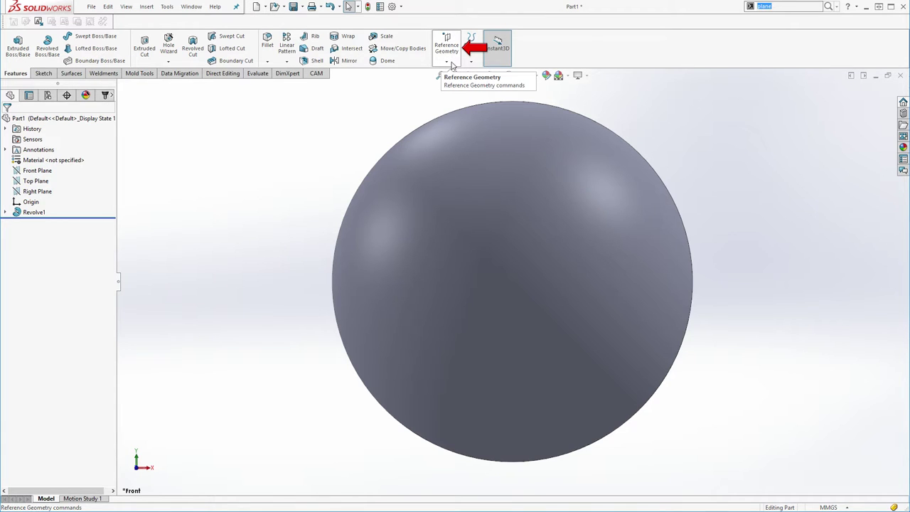
pyautogui.click(448, 64)
pyautogui.click(448, 64)
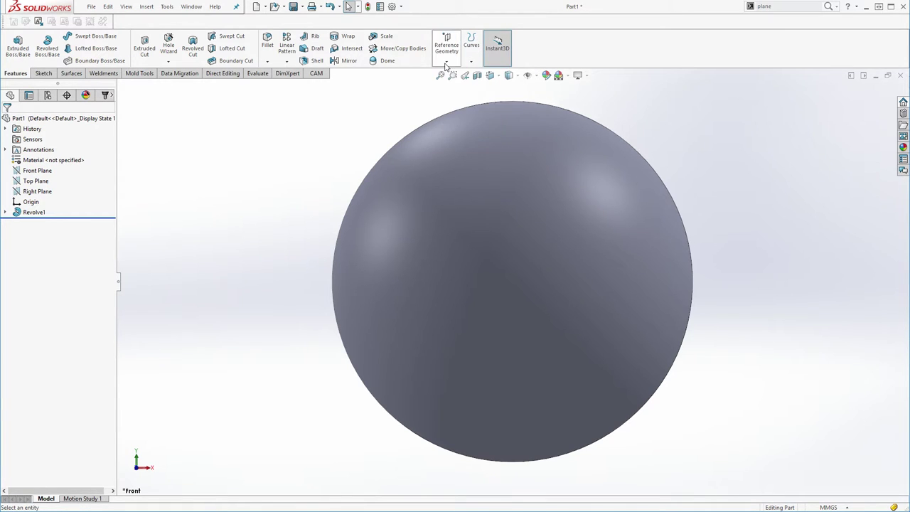
pyautogui.click(447, 64)
pyautogui.click(146, 7)
pyautogui.moveTo(177, 117)
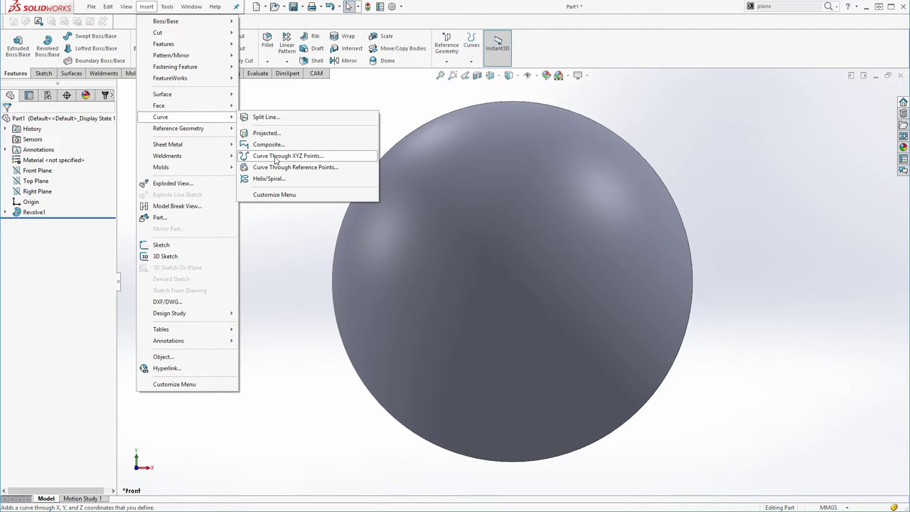
pyautogui.click(340, 121)
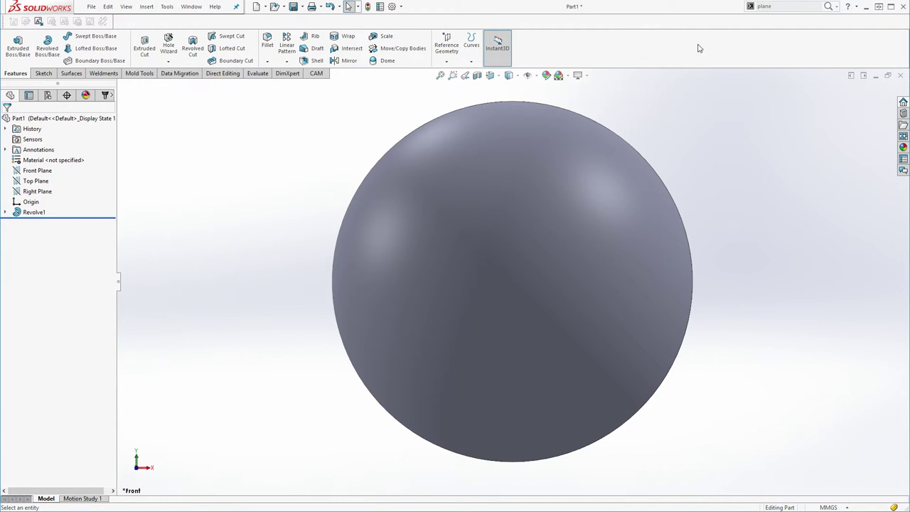
# - Add the Plane command from the command search results to the Features command set, between Reference Geometry and Curves
pyautogui.click(802, 7)
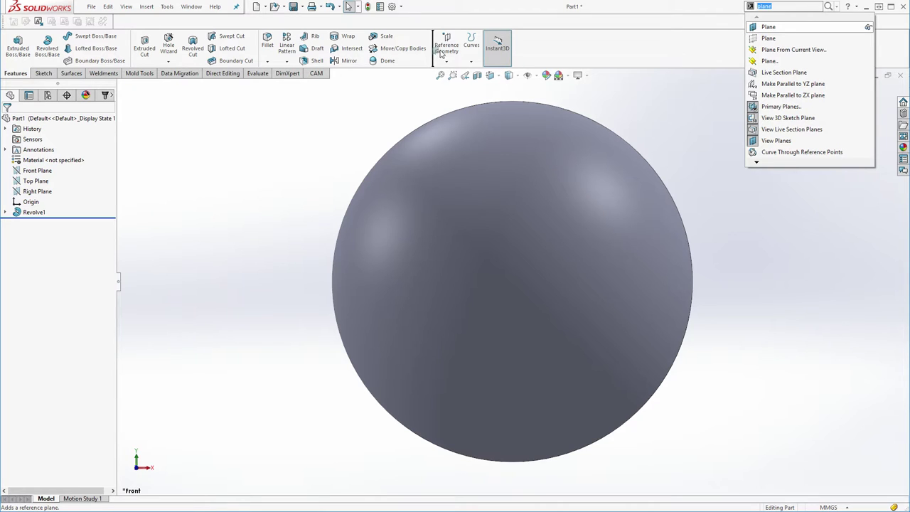
pyautogui.moveTo(460, 50); pyautogui.dragTo(466, 50)
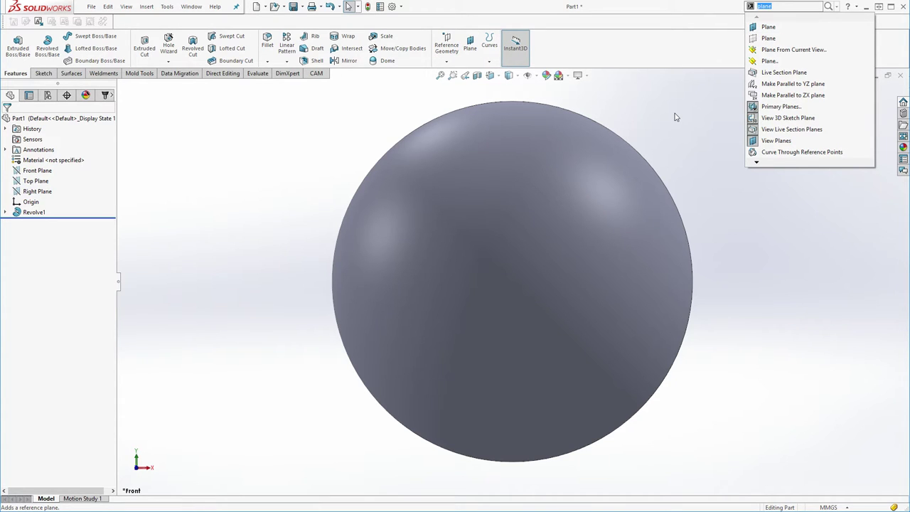
pyautogui.click(687, 115)
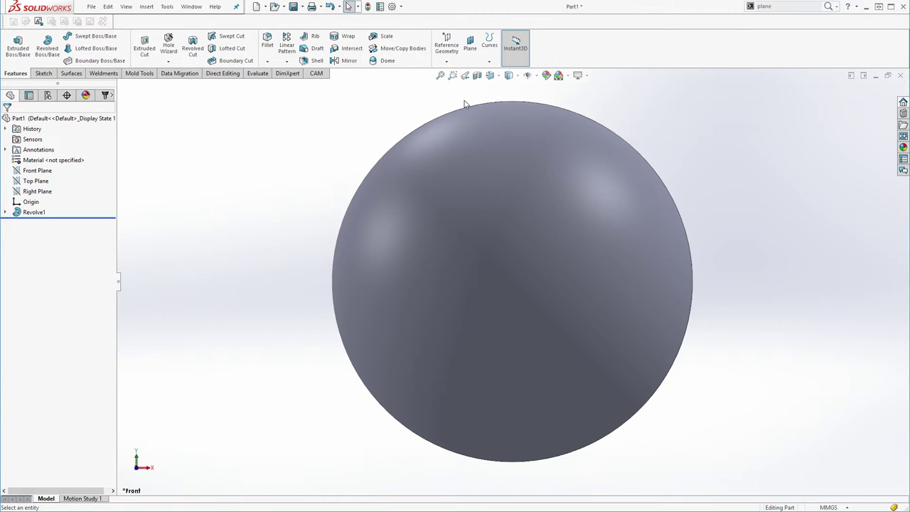
# - Start a new reference plane with the Top Plane as its first reference
pyautogui.click(465, 61)
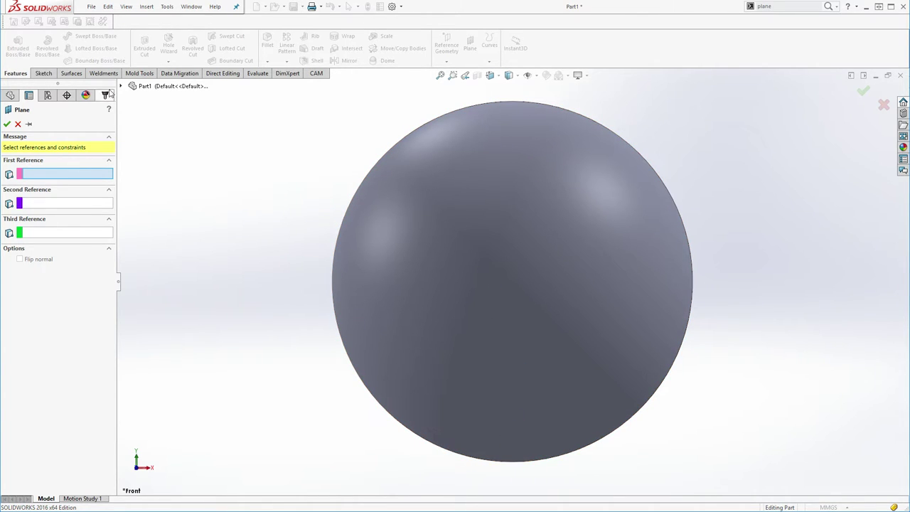
pyautogui.click(120, 86)
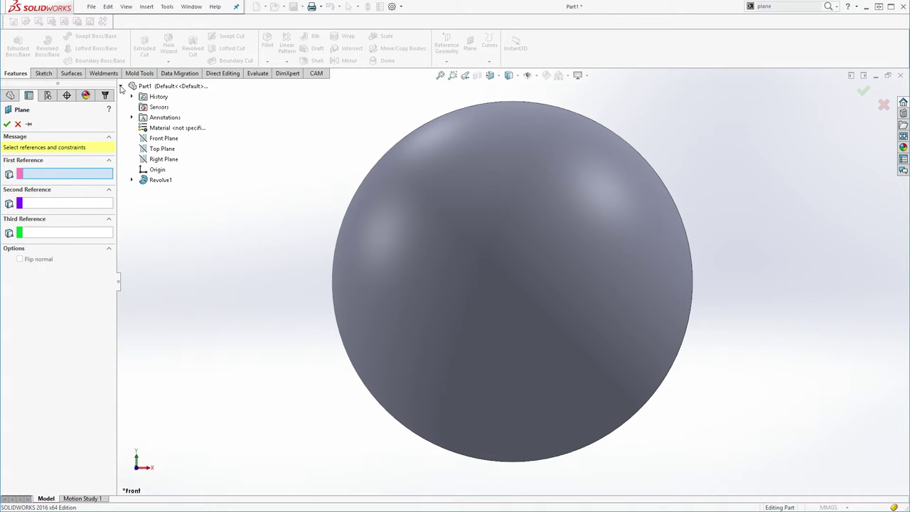
pyautogui.click(162, 149)
pyautogui.moveTo(390, 322); pyautogui.dragTo(406, 289, button='middle')
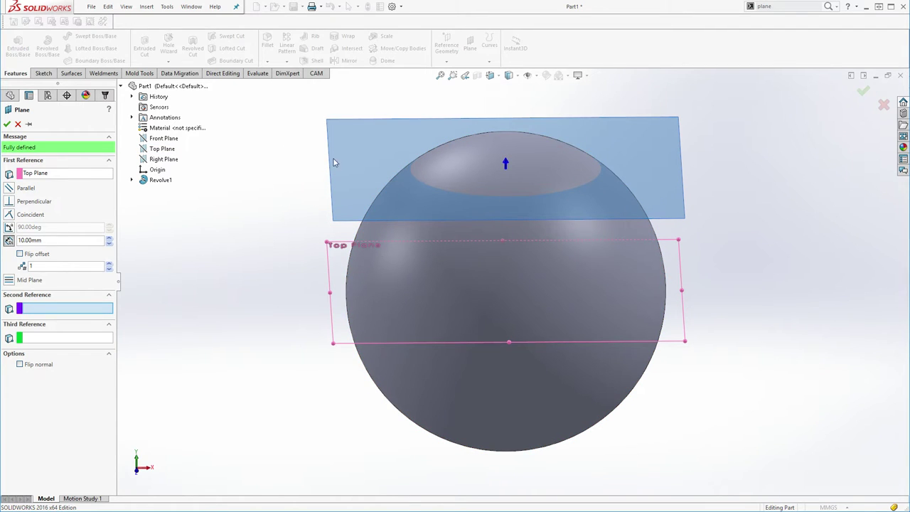
# - Try different offset distances from the Top Plane for the new plane, up to 20 mm
pyautogui.click(110, 237)
pyautogui.click(109, 244)
pyautogui.click(110, 244)
pyautogui.click(109, 237)
pyautogui.click(109, 237)
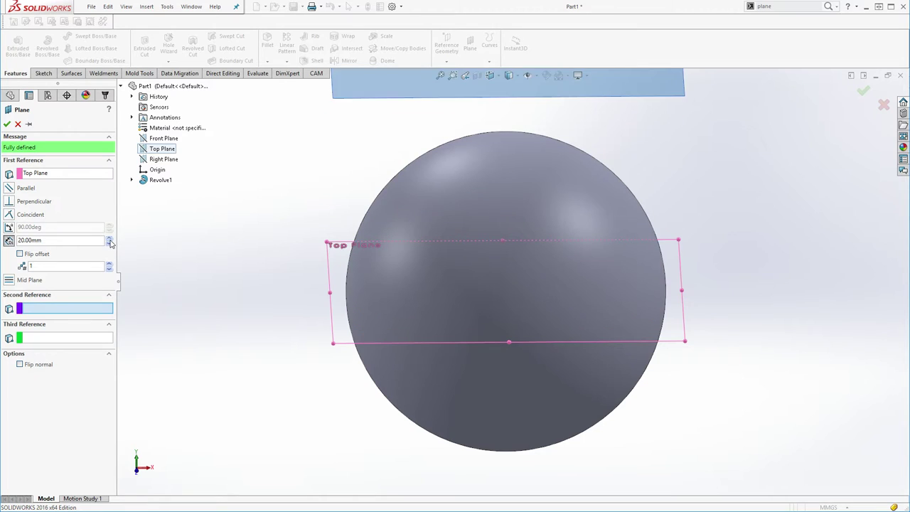
pyautogui.click(110, 240)
pyautogui.click(110, 243)
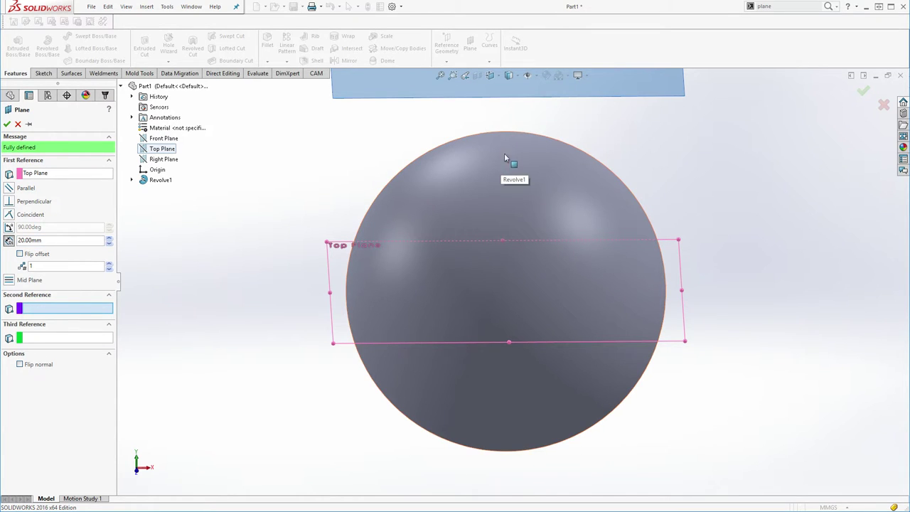
# - Show the revolve's sketch and define the plane parallel to the Top Plane through the upper endpoint of the vertical line
pyautogui.click(133, 181)
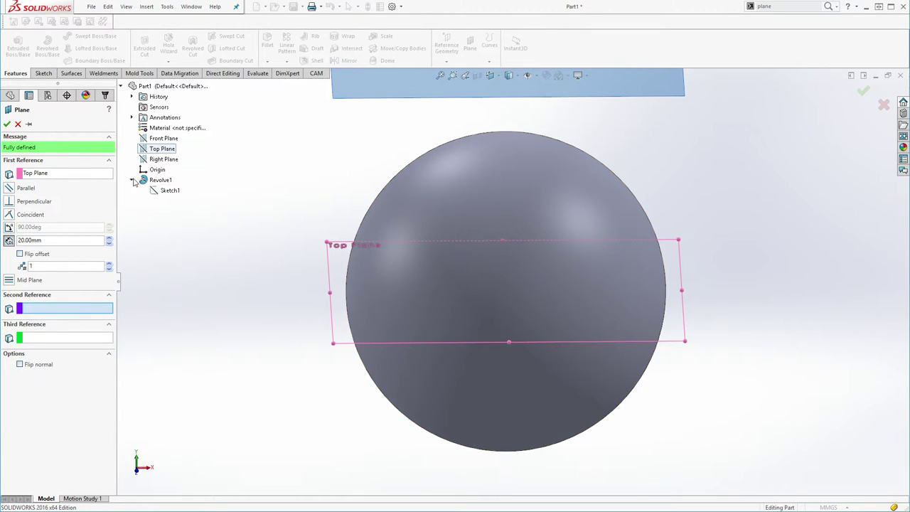
pyautogui.click(170, 191)
pyautogui.click(165, 176)
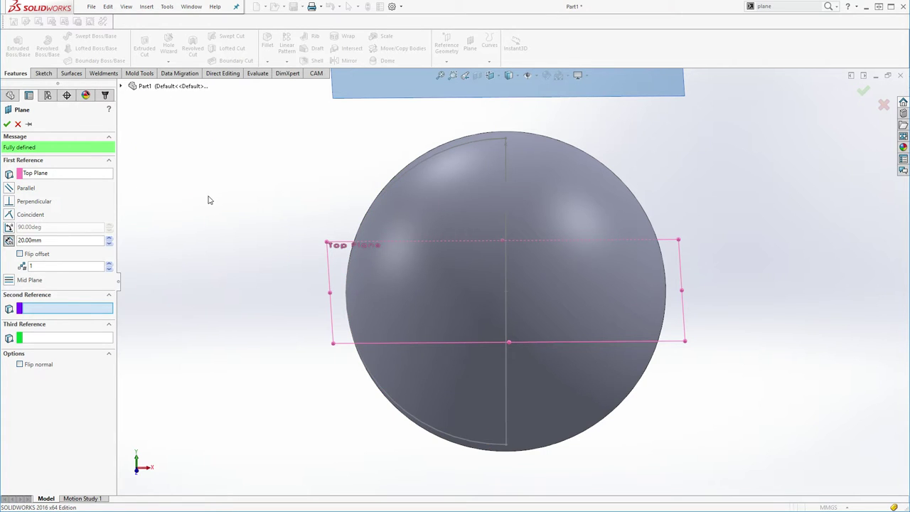
pyautogui.click(506, 145)
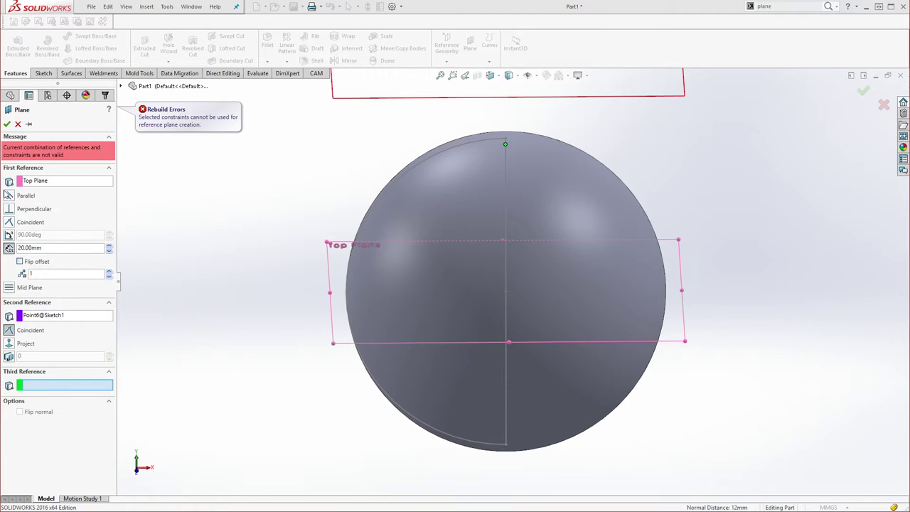
pyautogui.click(9, 196)
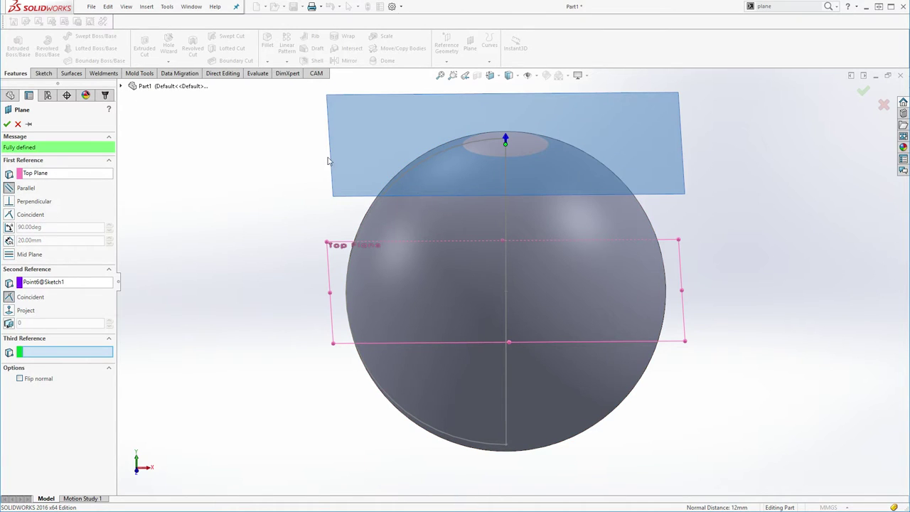
# - Flip the new plane's normal so it points down into the sphere, and create the plane
pyautogui.press('Up')
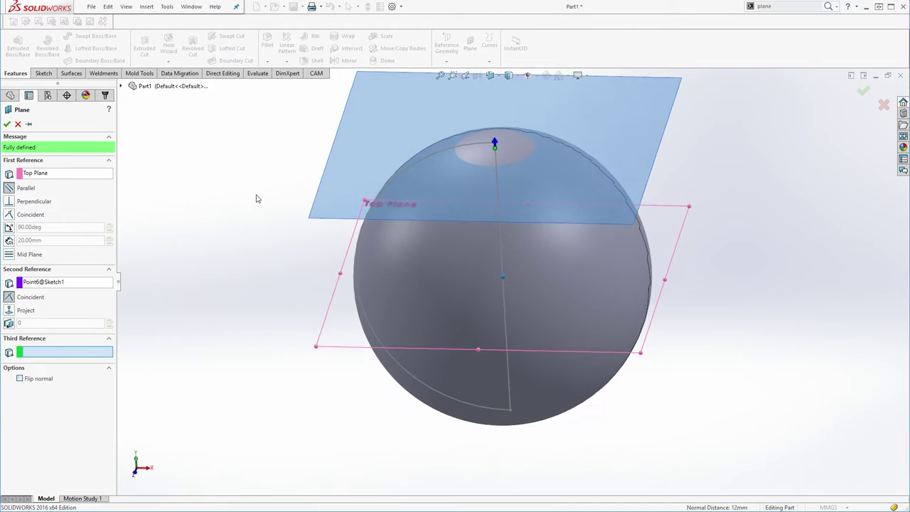
pyautogui.press('Down')
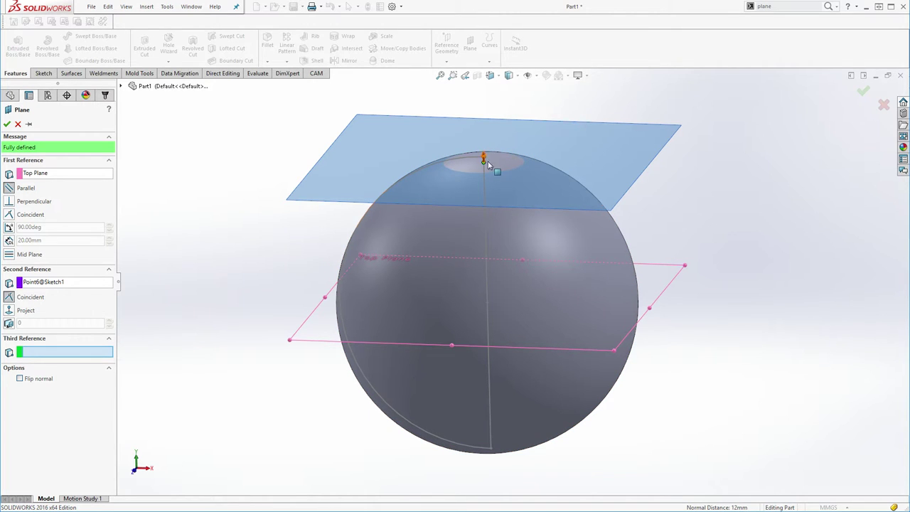
pyautogui.press('Right')
pyautogui.press('Right')
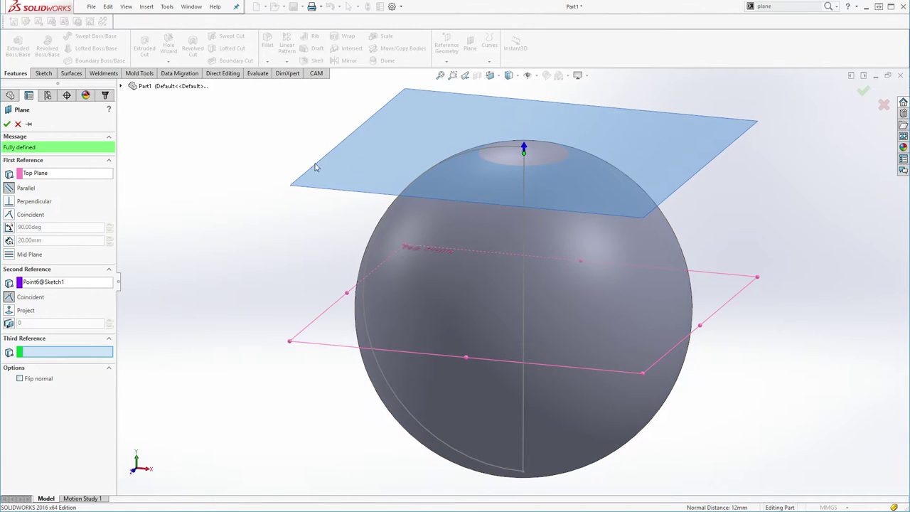
pyautogui.press('Down')
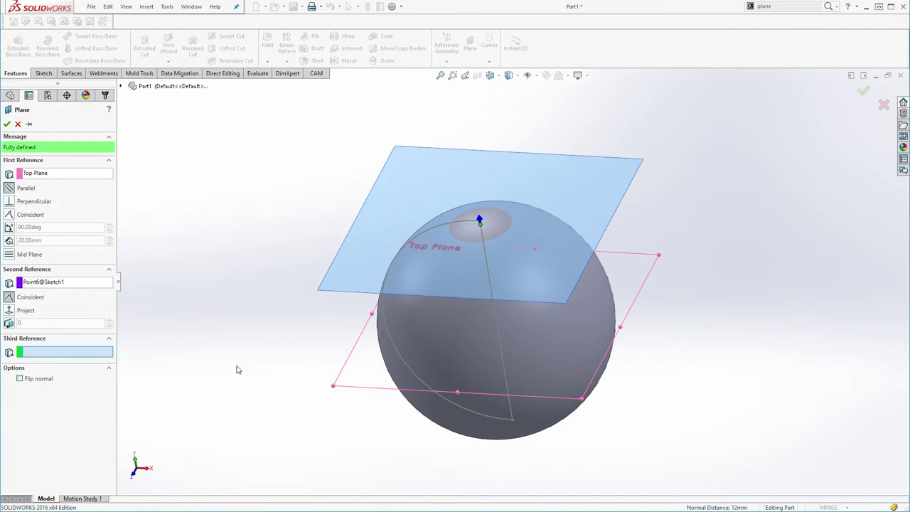
pyautogui.moveTo(237, 367); pyautogui.dragTo(411, 238, button='middle')
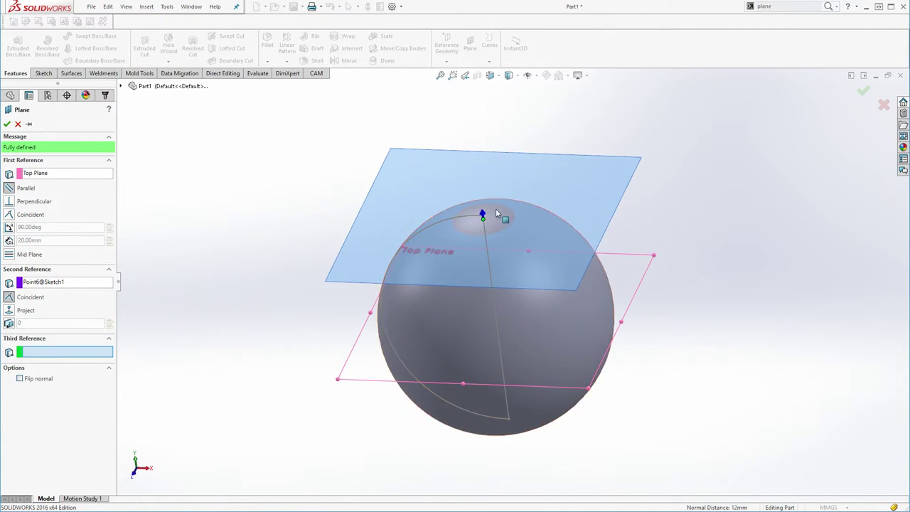
pyautogui.moveTo(494, 212); pyautogui.dragTo(486, 181, button='middle')
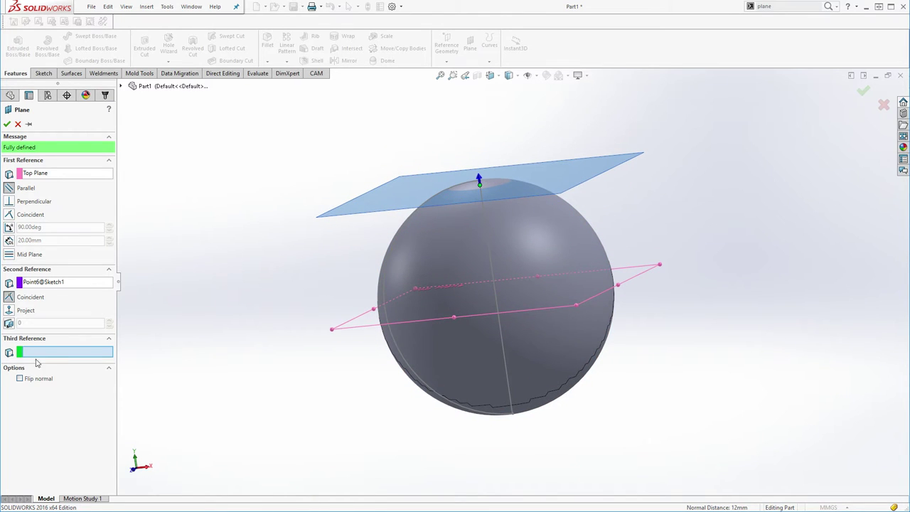
pyautogui.click(20, 379)
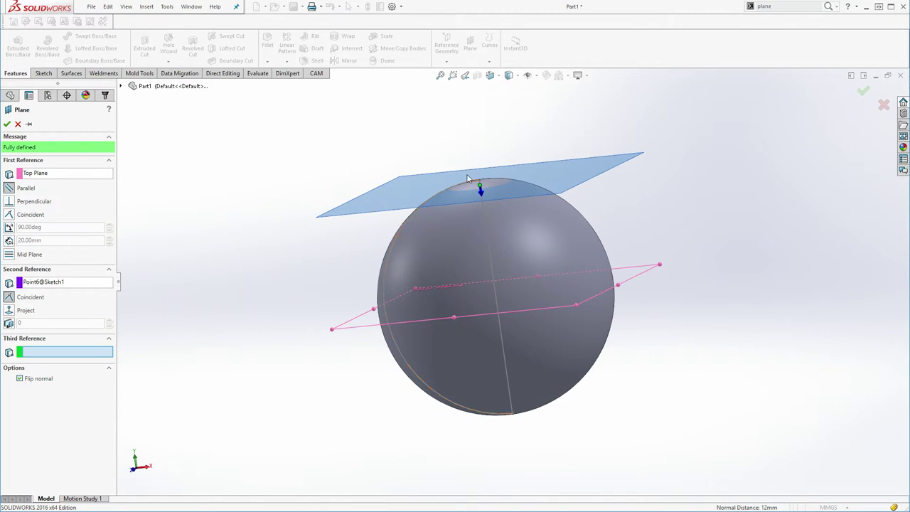
pyautogui.click(7, 124)
# - View the model normal to the new plane, deselect the plane and return to an angled view
pyautogui.moveTo(232, 192); pyautogui.dragTo(388, 250, button='middle')
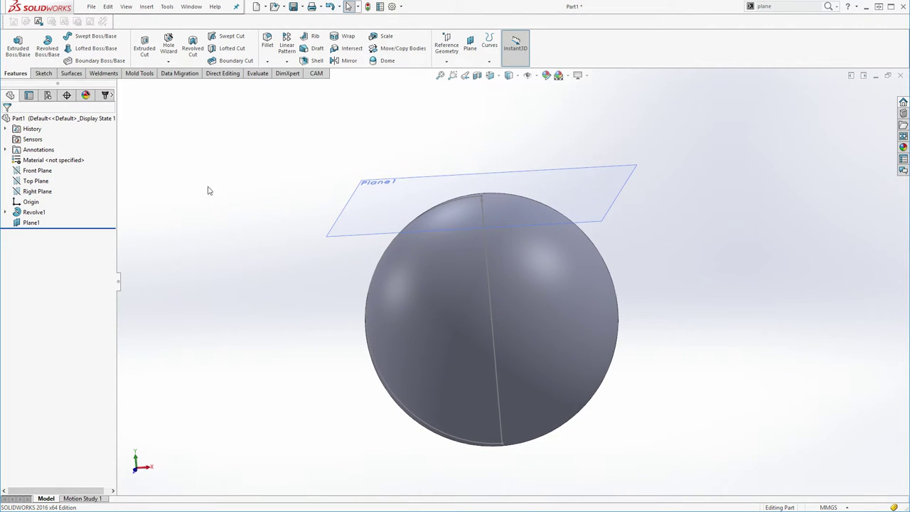
pyautogui.click(374, 200)
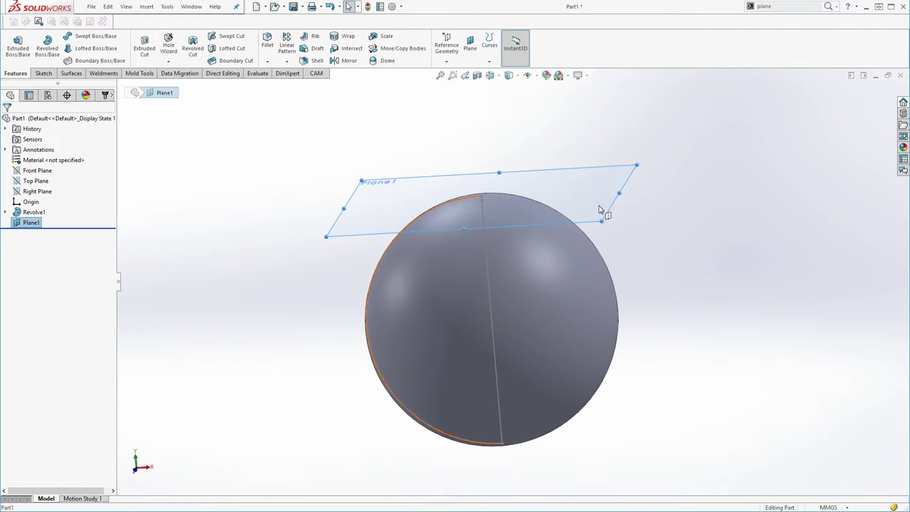
pyautogui.click(490, 76)
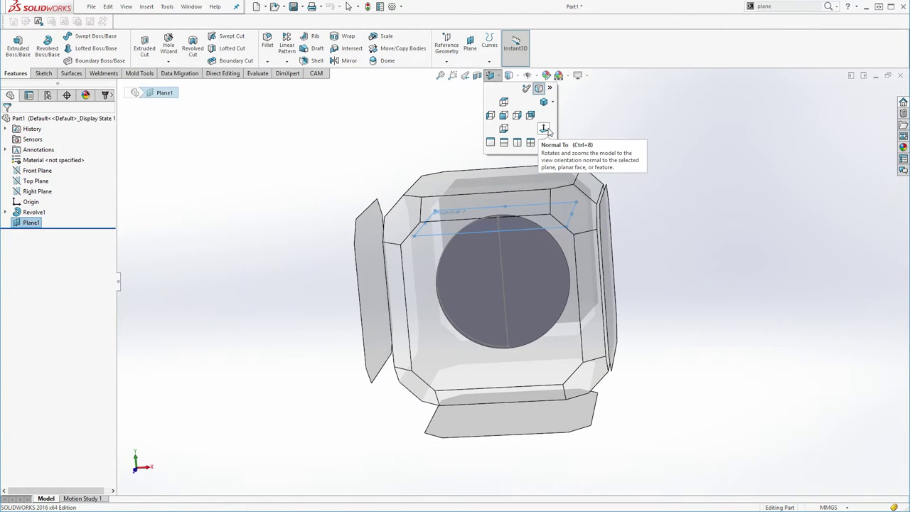
pyautogui.click(544, 129)
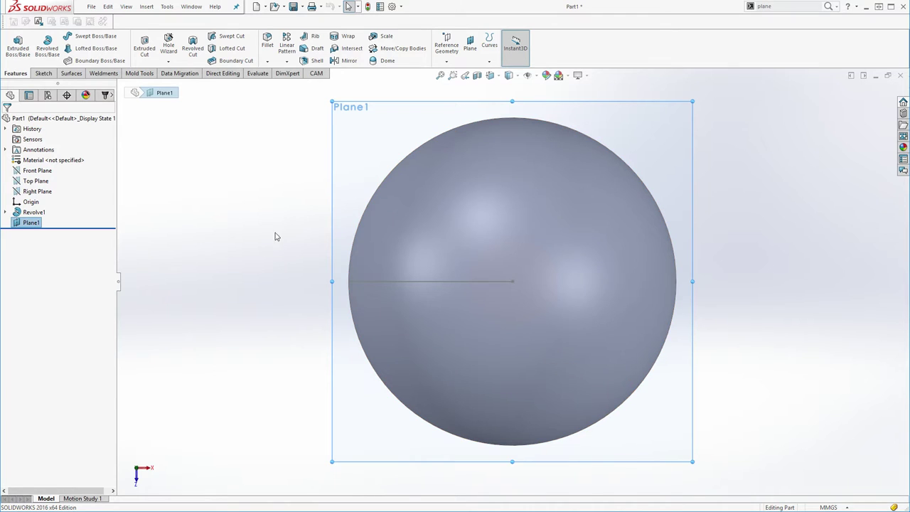
pyautogui.click(260, 245)
pyautogui.moveTo(260, 244); pyautogui.dragTo(209, 182, button='middle')
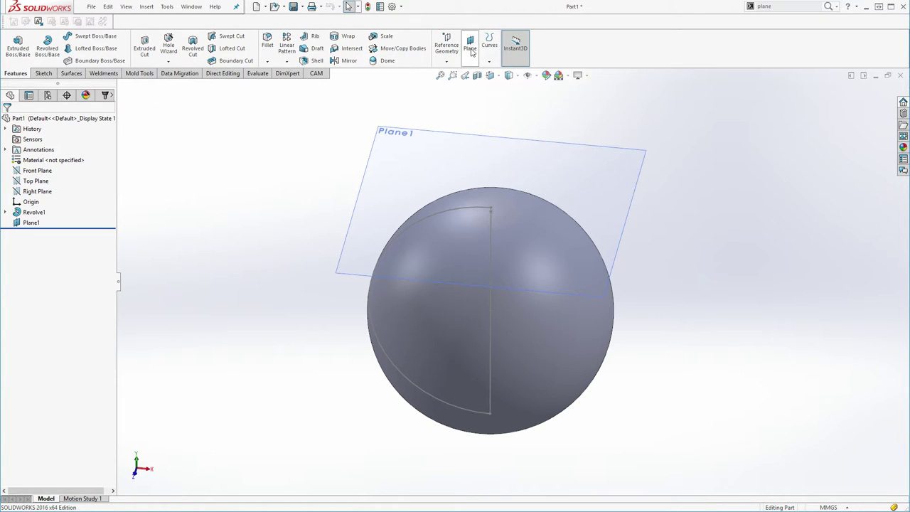
# - Start a Helix and Spiral on the new plane and sketch an off-centre circle with a radius of about 9 mm
pyautogui.click(489, 64)
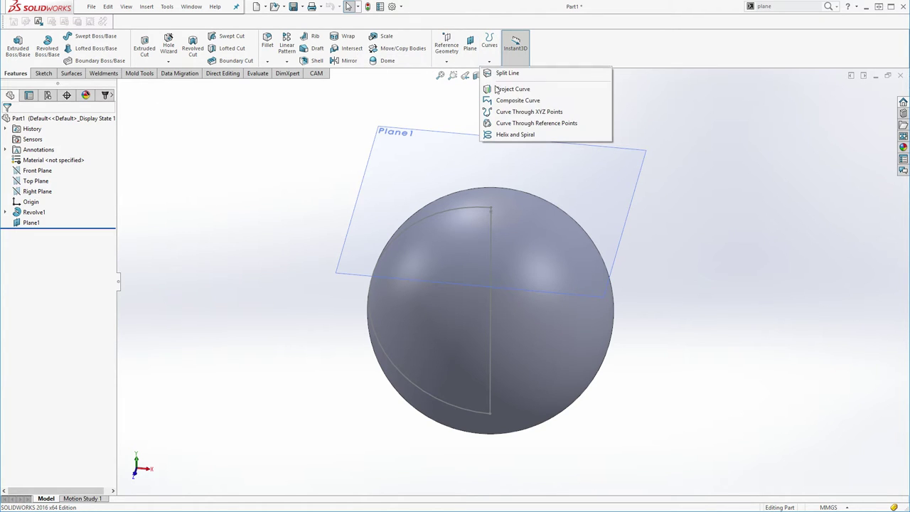
pyautogui.click(531, 135)
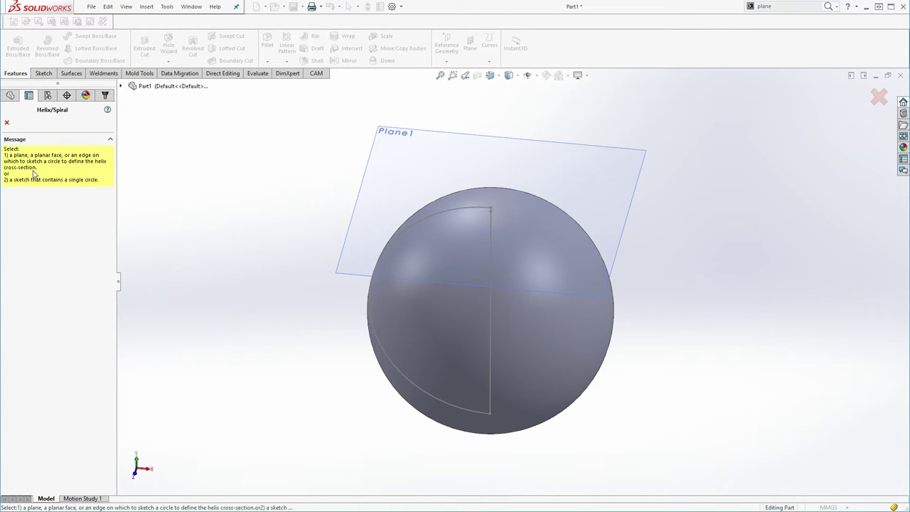
pyautogui.click(468, 173)
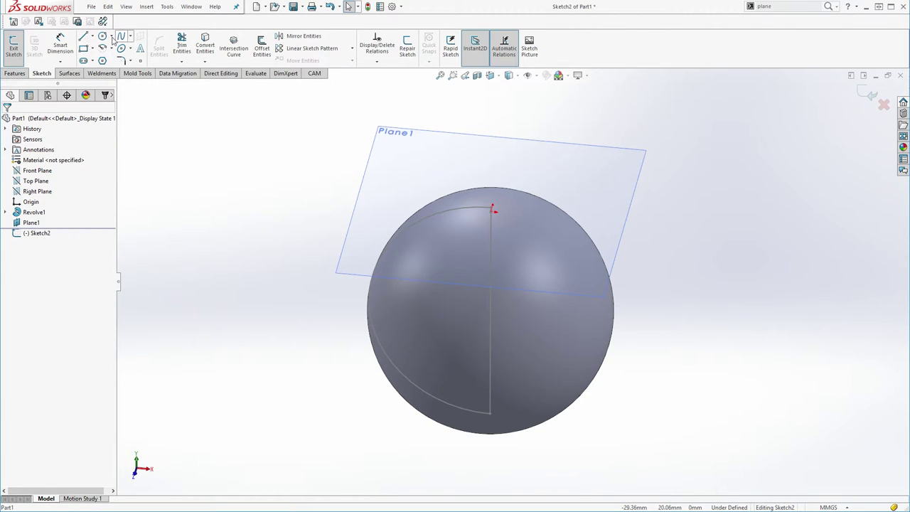
pyautogui.click(102, 35)
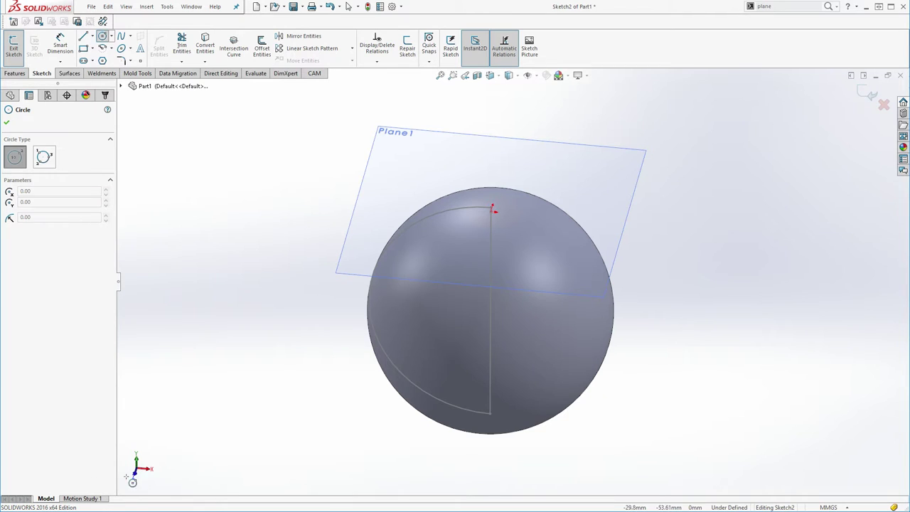
pyautogui.click(103, 35)
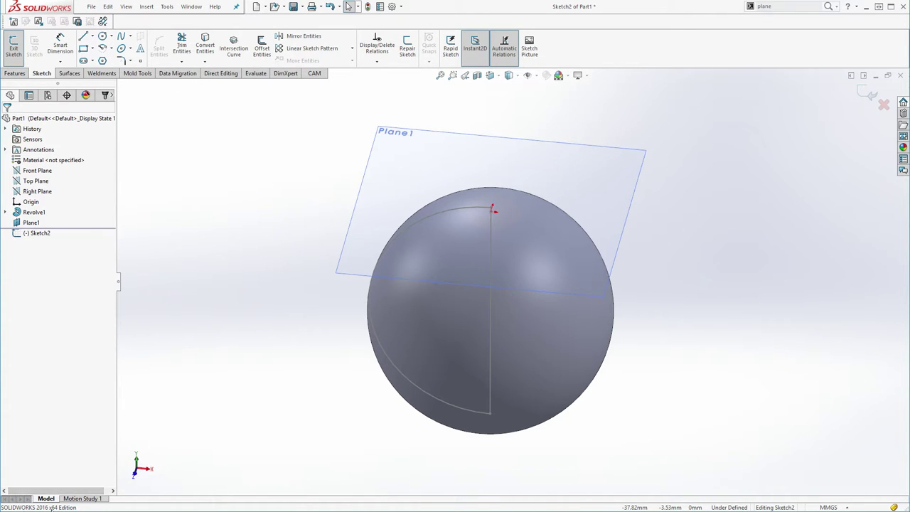
pyautogui.click(103, 36)
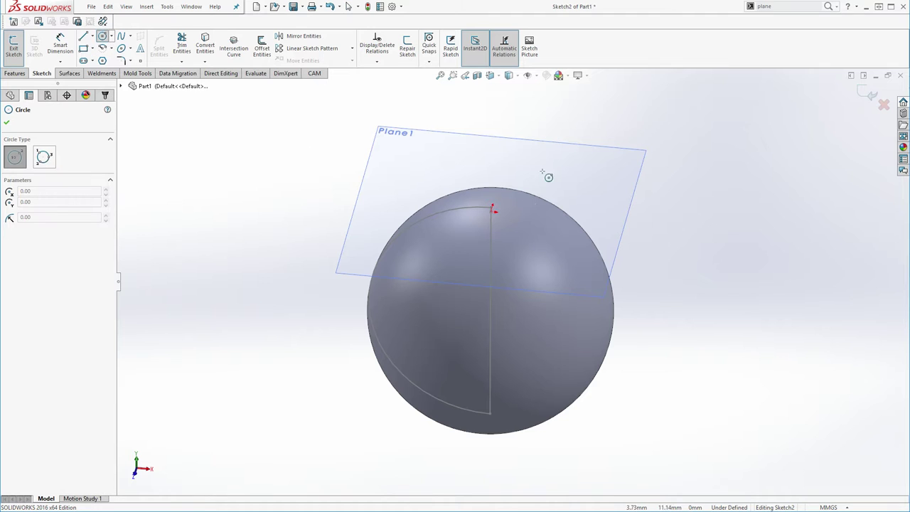
pyautogui.moveTo(530, 162)
pyautogui.mouseDown()
pyautogui.moveTo(548, 173)
pyautogui.moveTo(617, 169)
pyautogui.mouseUp()
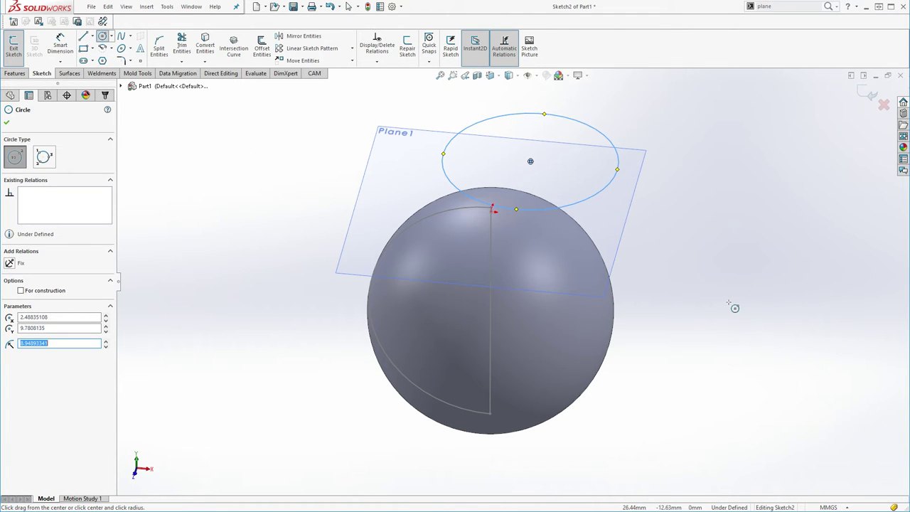
pyautogui.press('Escape')
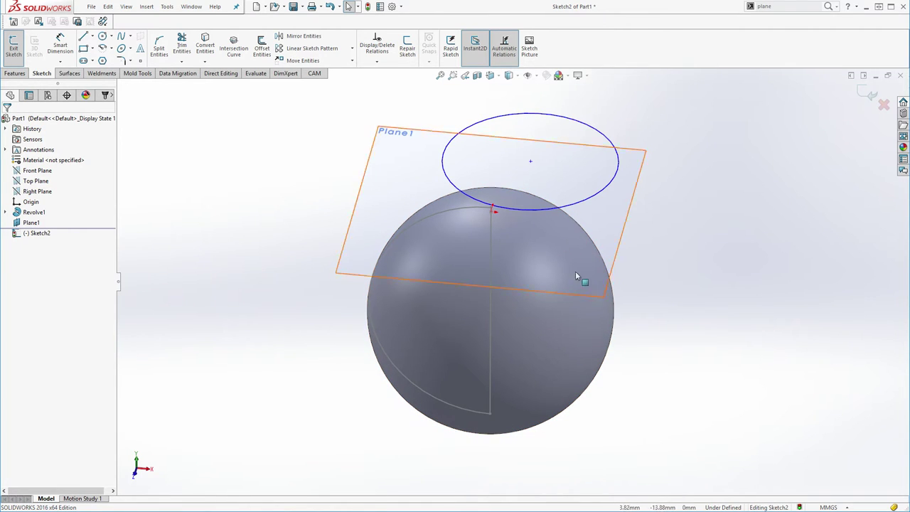
# - Add a Pierce relation between the circle's centre point and the vertical line of the sphere's profile sketch
pyautogui.click(531, 162)
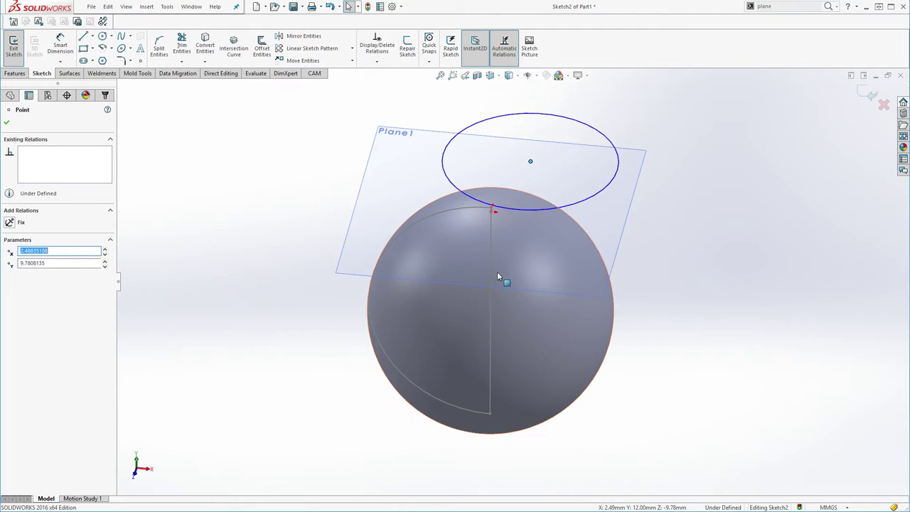
pyautogui.keyDown('ctrl'); pyautogui.click(492, 243); pyautogui.keyUp('ctrl')
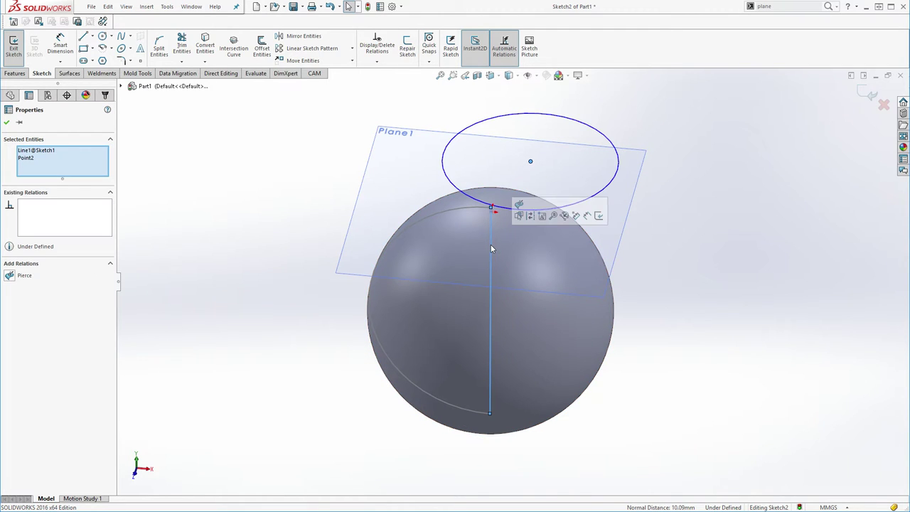
pyautogui.click(519, 207)
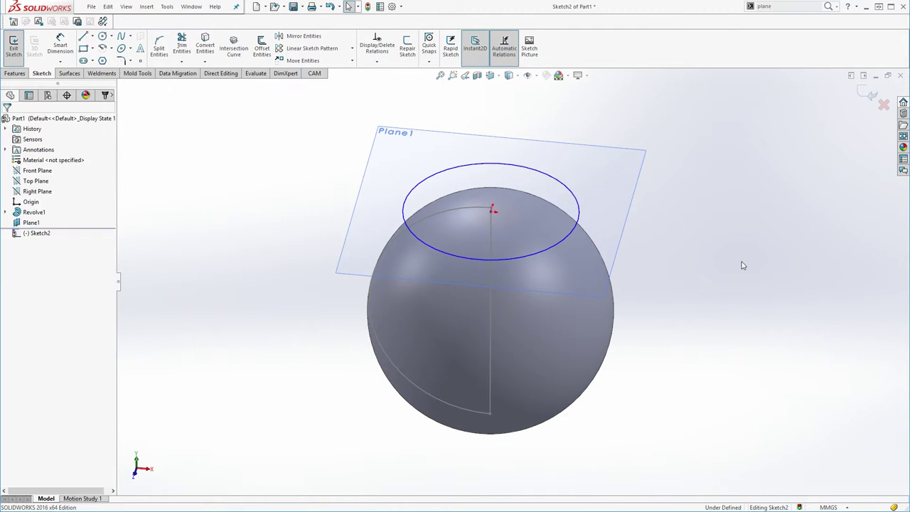
# - Enlarge the helix circle around the sphere and dimension its diameter to 30 mm
pyautogui.press('Escape')
pyautogui.moveTo(573, 239); pyautogui.dragTo(628, 269)
pyautogui.click(724, 331)
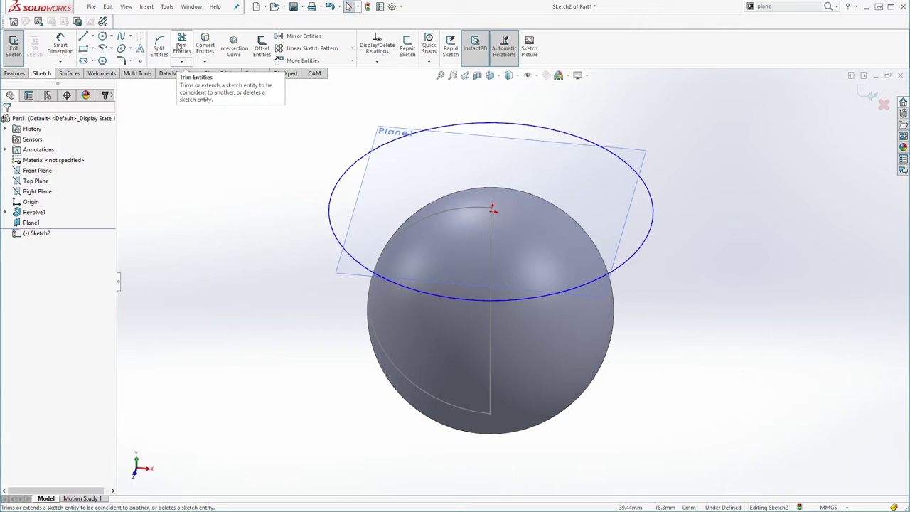
pyautogui.click(60, 45)
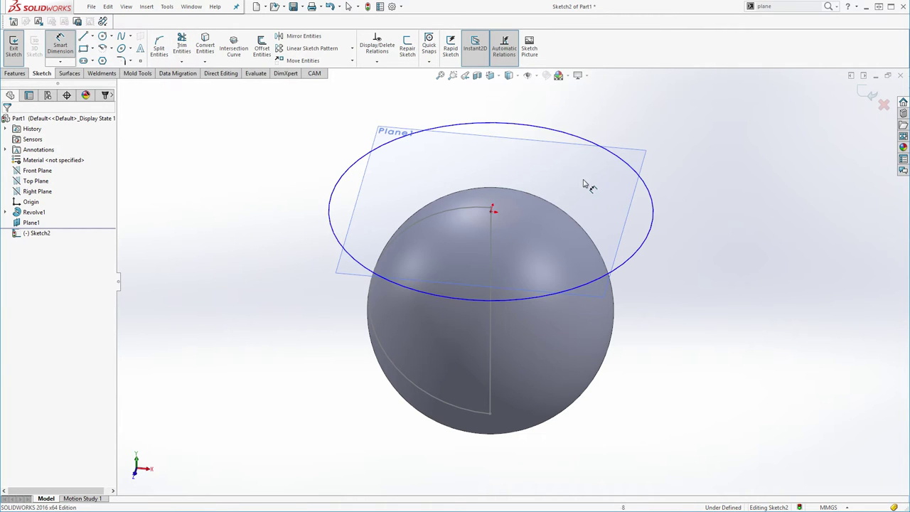
pyautogui.click(628, 167)
pyautogui.click(608, 195)
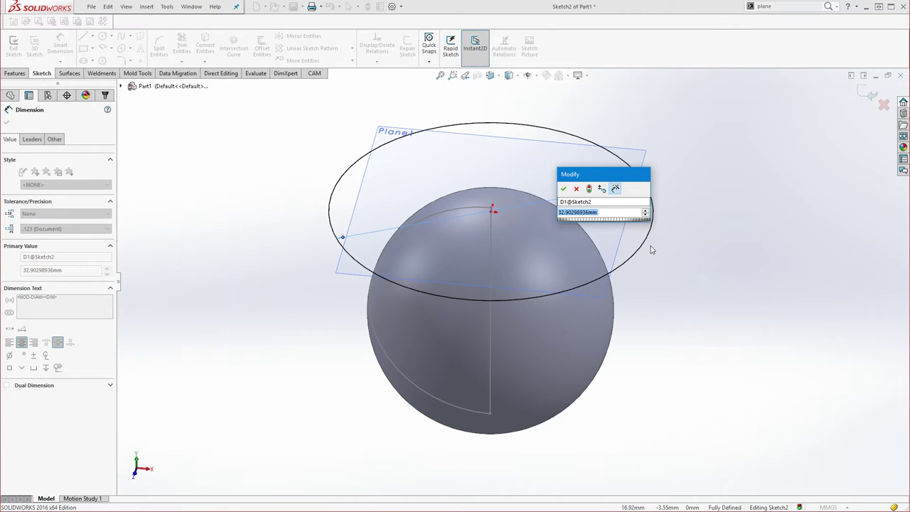
pyautogui.write('30')
pyautogui.press('Return')
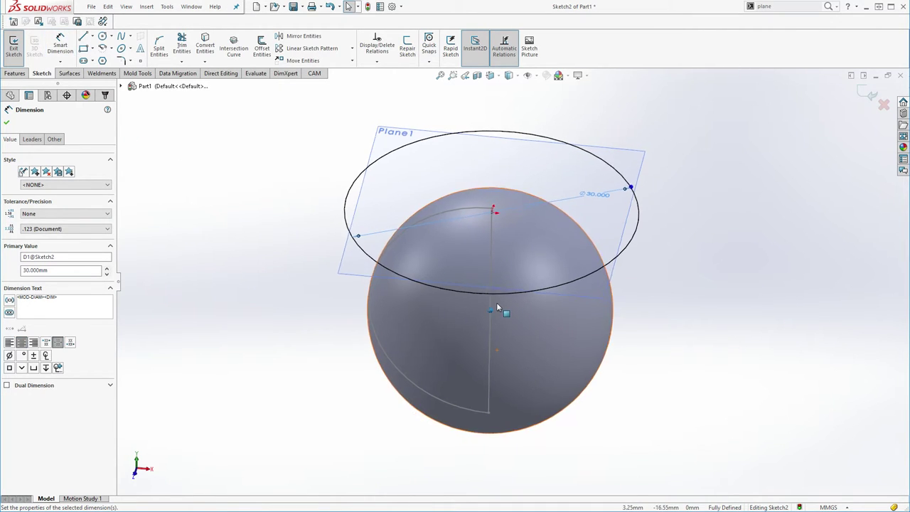
pyautogui.hotkey('ctrl', '8')
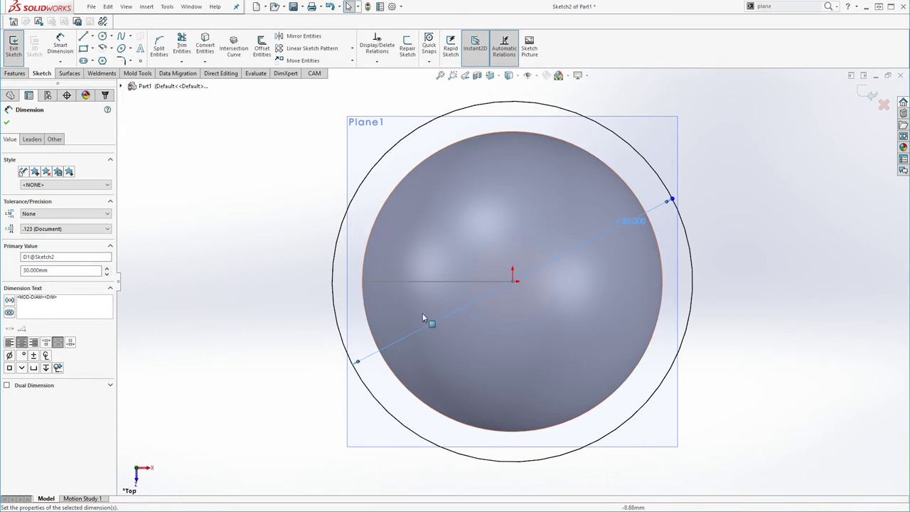
# - Exit the circle sketch to define the helix, reversing its direction down over the sphere with 12 revolutions
pyautogui.click(15, 53)
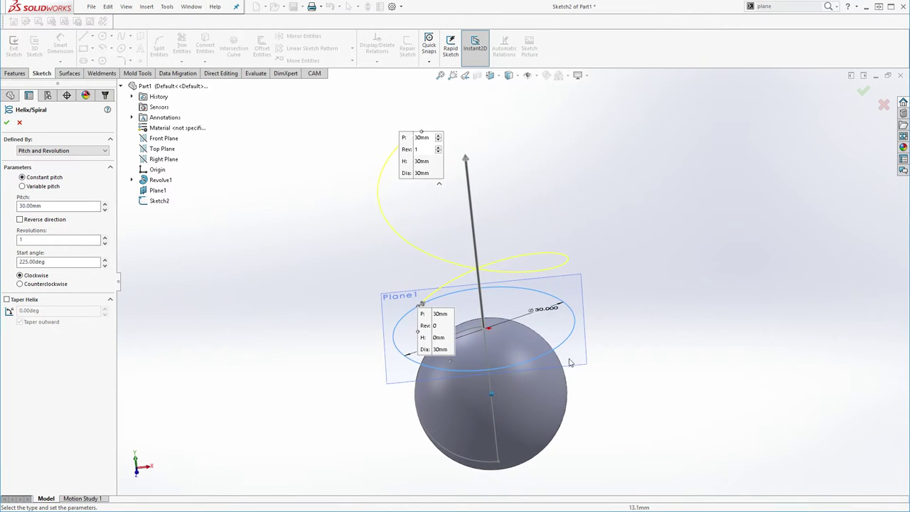
pyautogui.moveTo(569, 362); pyautogui.dragTo(502, 238, button='middle')
pyautogui.moveTo(512, 396); pyautogui.dragTo(419, 278, button='middle')
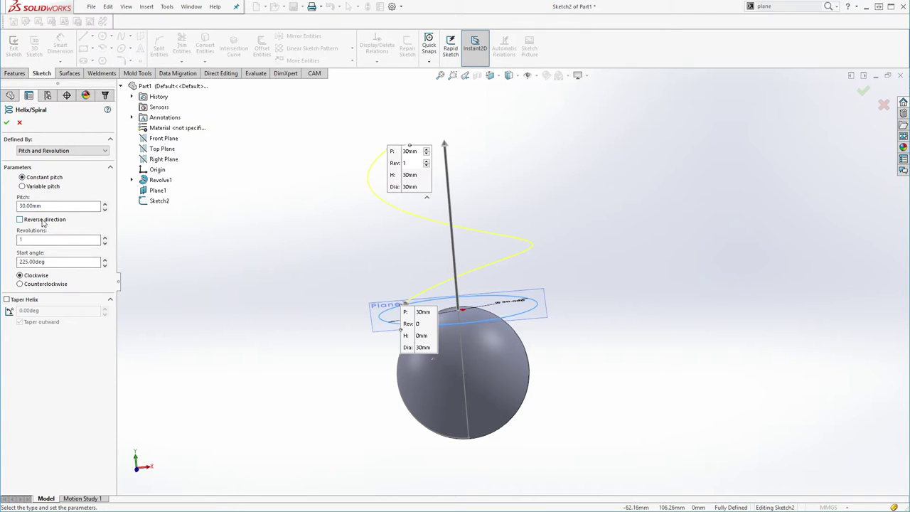
pyautogui.click(21, 220)
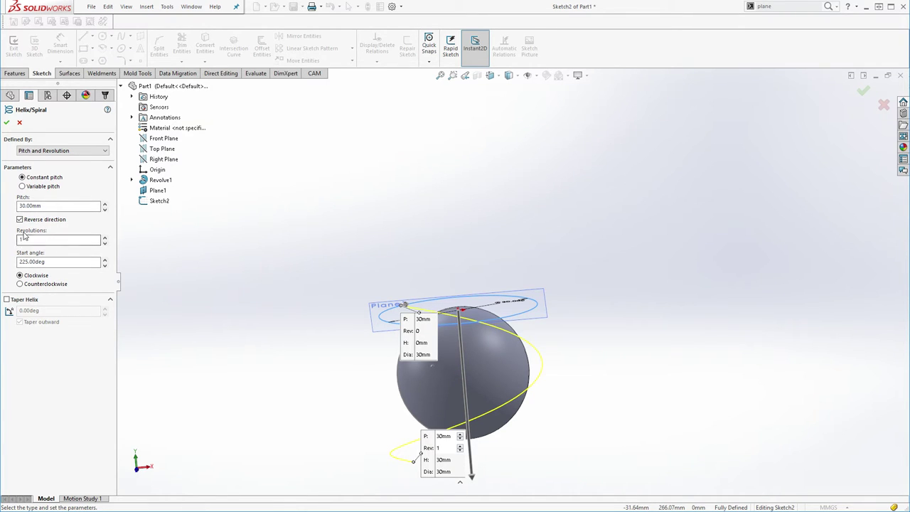
pyautogui.doubleClick(45, 243)
pyautogui.write('12')
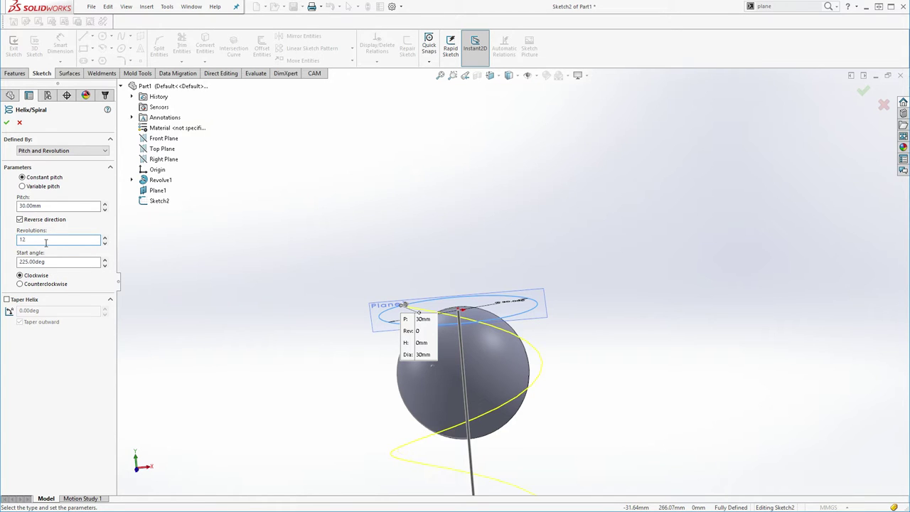
# - Set the helix's constant pitch to 2 mm
pyautogui.moveTo(362, 365); pyautogui.dragTo(370, 378, button='middle')
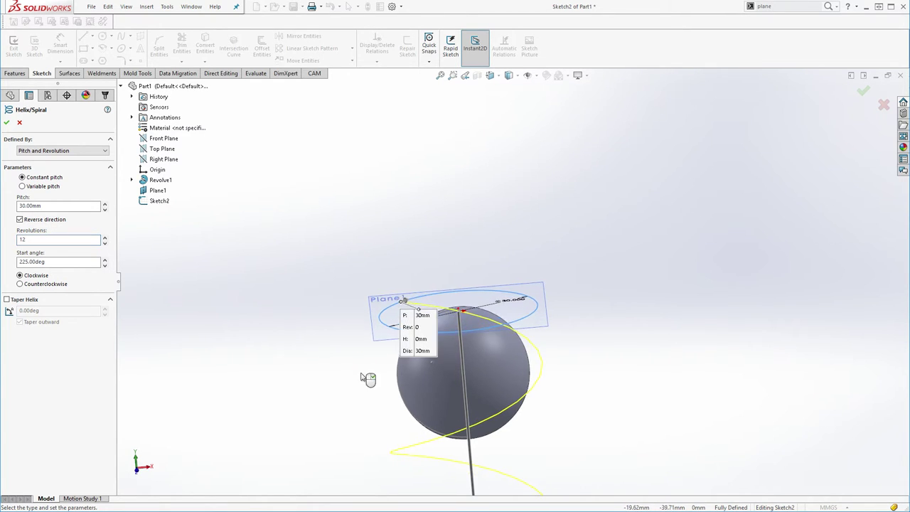
pyautogui.scroll(6, 502, 382)
pyautogui.moveTo(522, 394); pyautogui.dragTo(535, 389, button='middle')
pyautogui.moveTo(538, 448); pyautogui.dragTo(487, 367, button='middle')
pyautogui.scroll(-1, 488, 368)
pyautogui.moveTo(643, 368); pyautogui.dragTo(644, 354, button='middle')
pyautogui.hotkey('ctrl', '1')
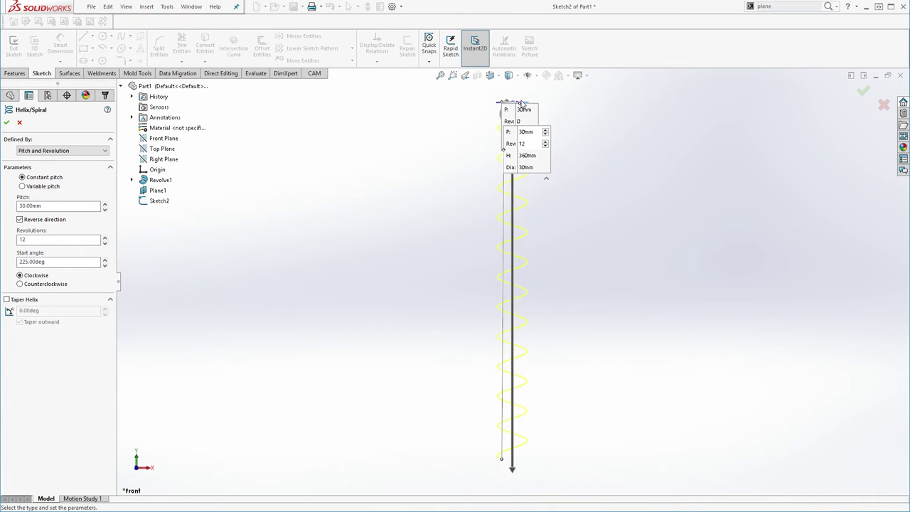
pyautogui.scroll(-3, 519, 225)
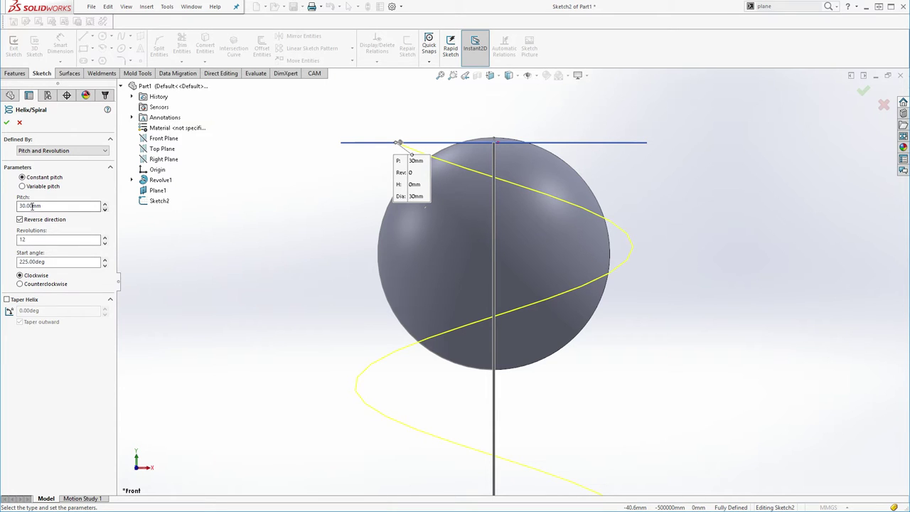
pyautogui.click(105, 209)
pyautogui.click(105, 209)
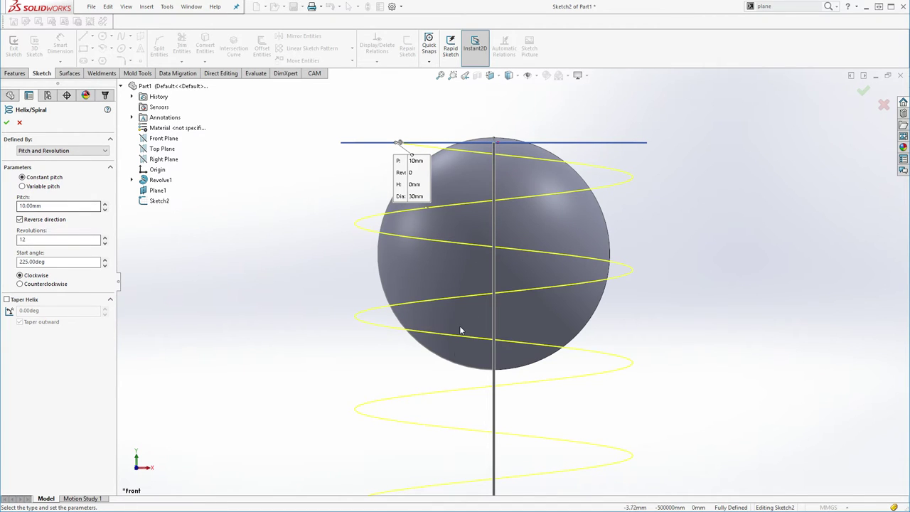
pyautogui.click(65, 207)
pyautogui.doubleClick(65, 207)
pyautogui.write('2')
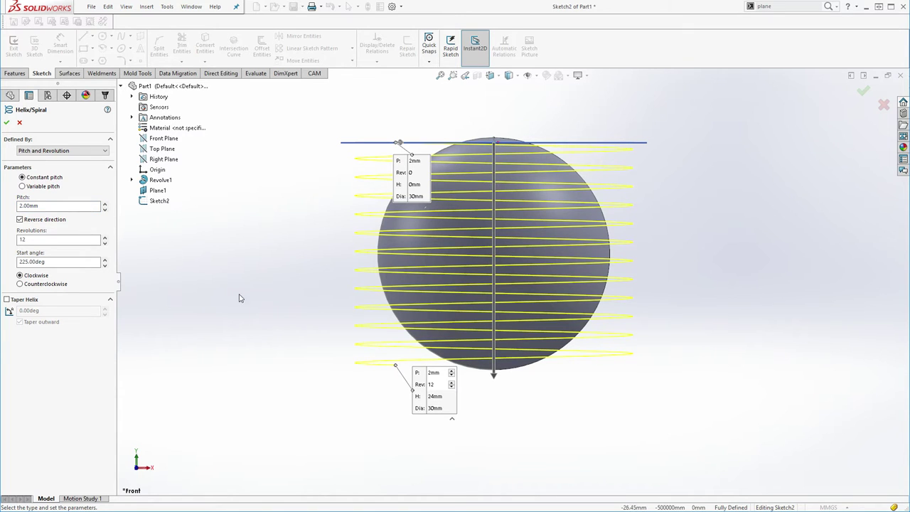
# - Define the helix by Height and Revolution, keeping its direction reversed so it runs down over the sphere
pyautogui.click(69, 154)
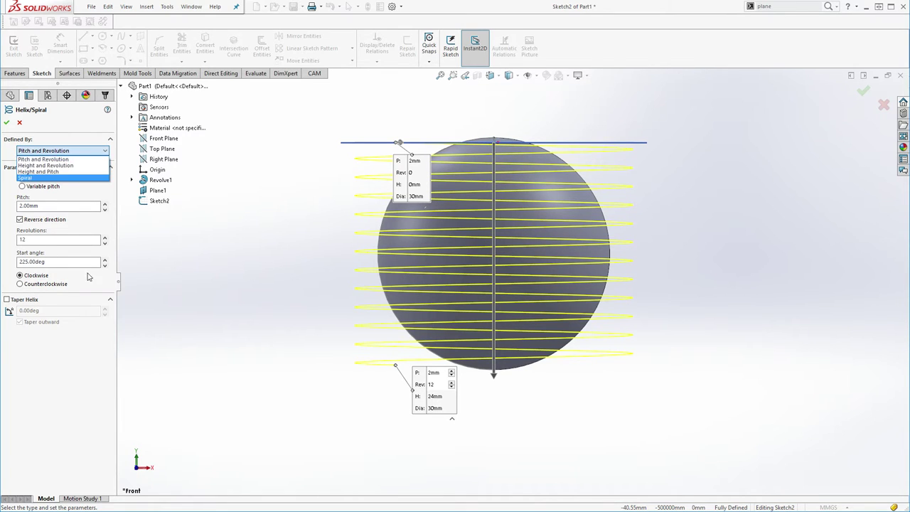
pyautogui.click(57, 166)
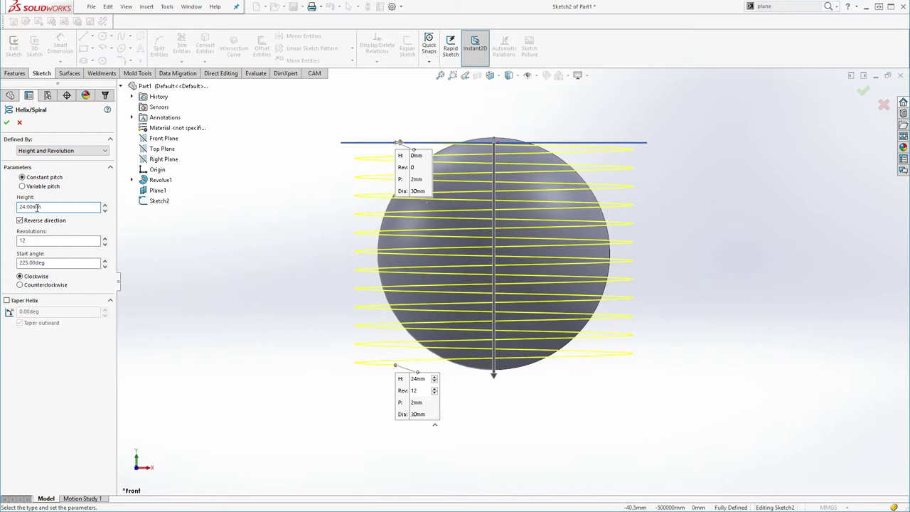
pyautogui.click(41, 222)
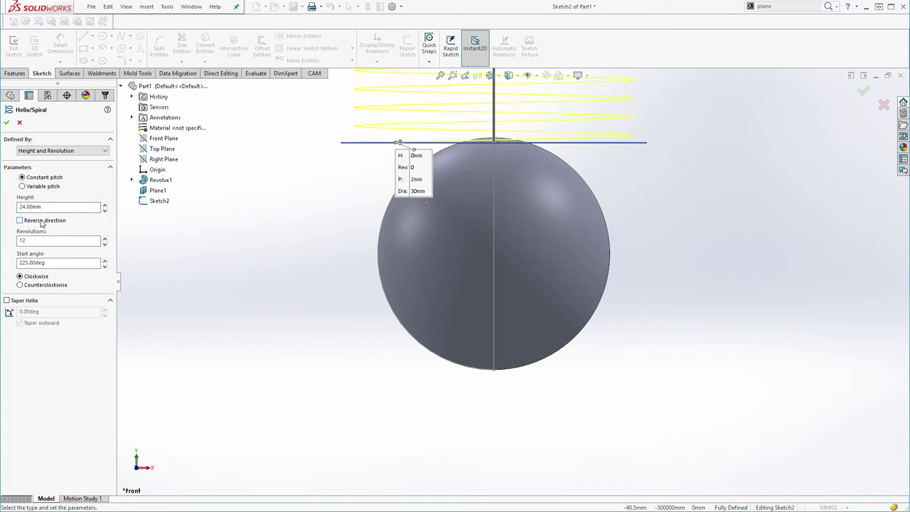
pyautogui.click(20, 220)
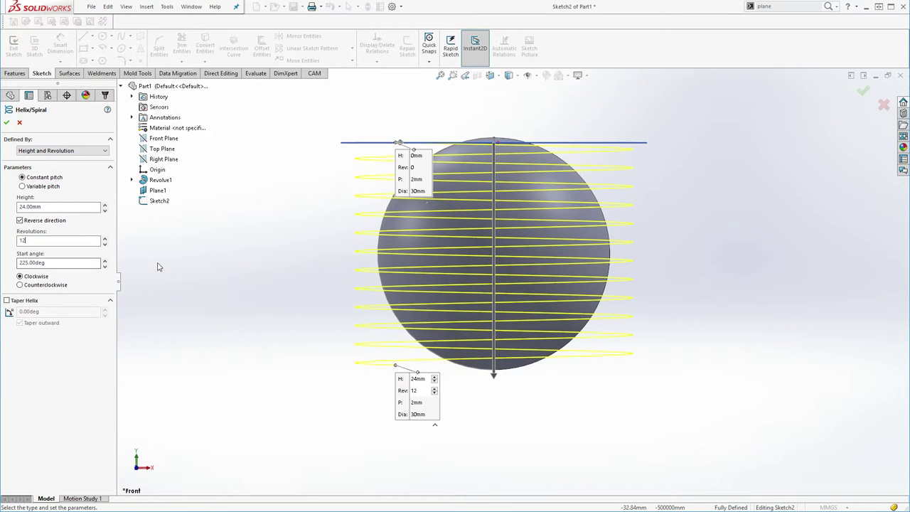
# - Set the helix's start angle to 90 degrees
pyautogui.press('Tab')
pyautogui.hotkey('ctrl', '7')
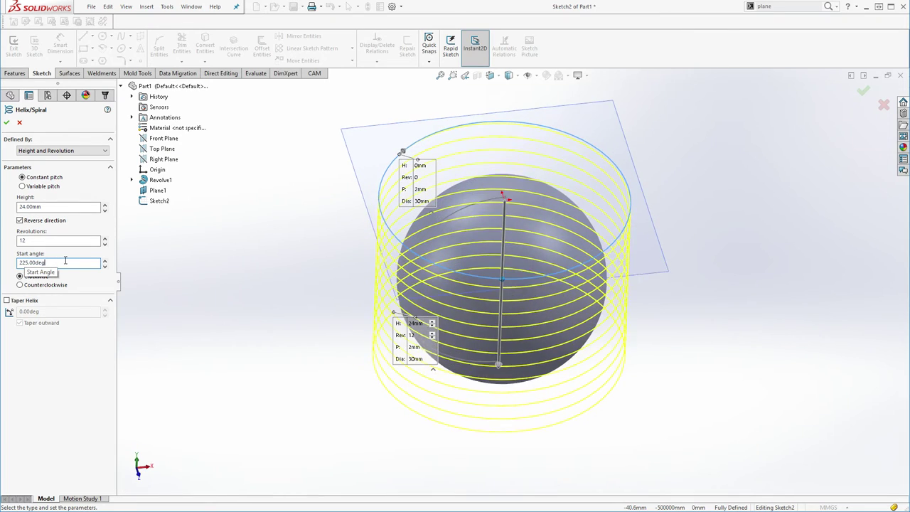
pyautogui.moveTo(484, 254); pyautogui.dragTo(395, 147, button='middle')
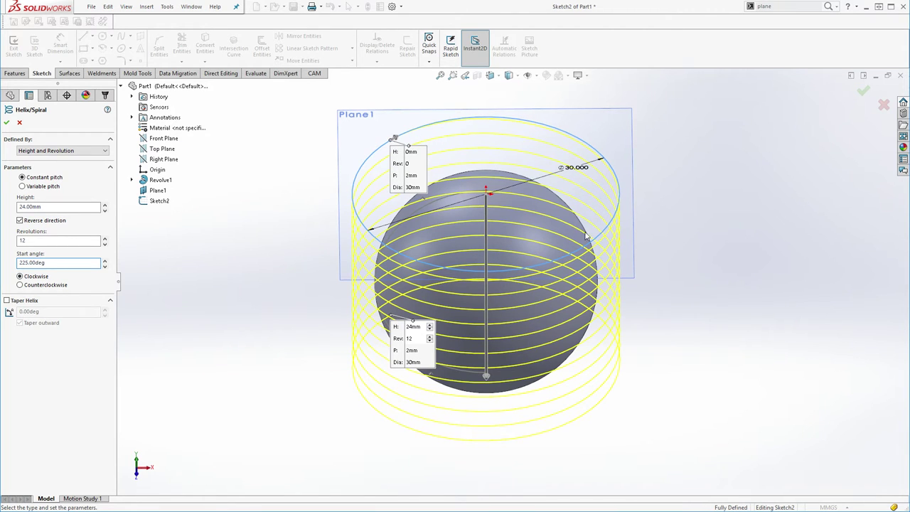
pyautogui.click(105, 266)
pyautogui.click(105, 266)
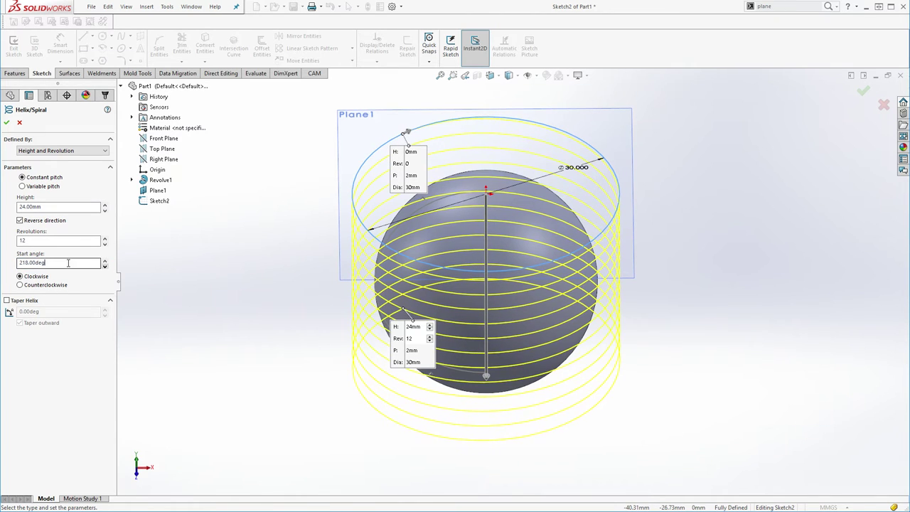
pyautogui.doubleClick(73, 265)
pyautogui.write('0')
pyautogui.press('Return')
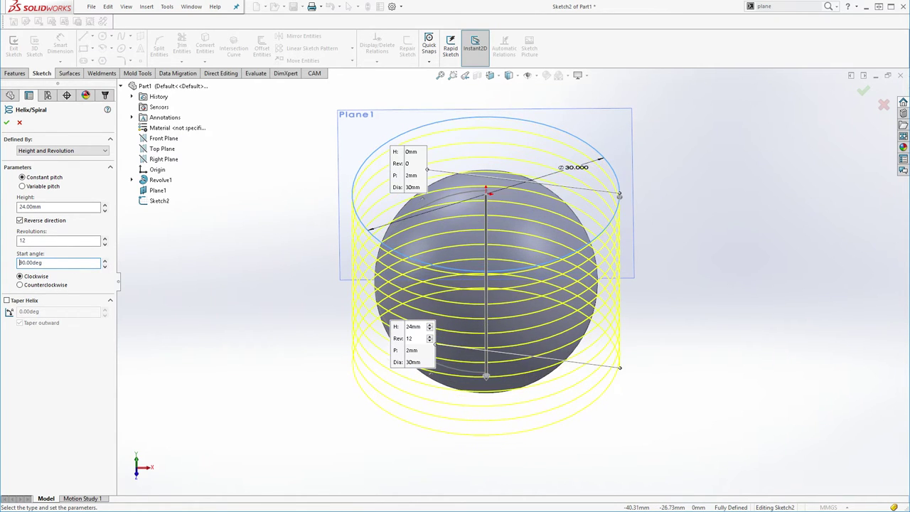
# - Set the helix's start angle to 189 degrees and create the helix
pyautogui.moveTo(554, 281); pyautogui.dragTo(603, 152, button='middle')
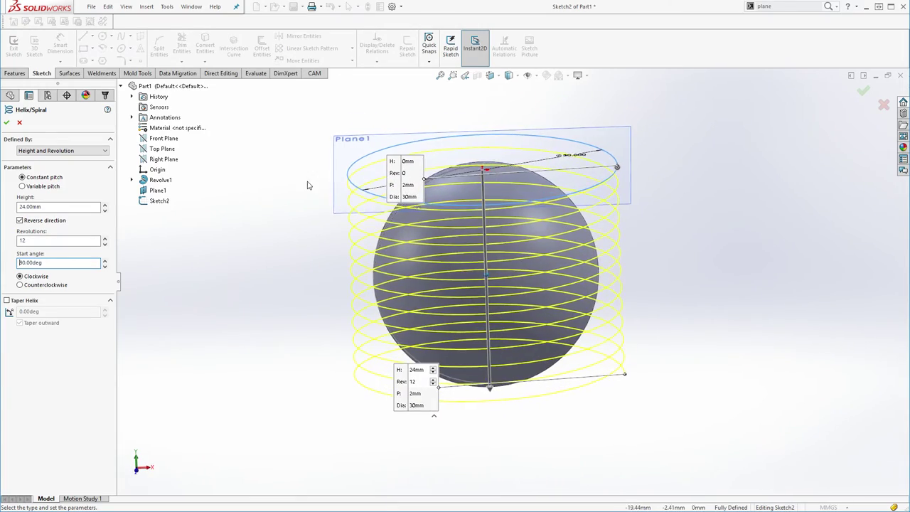
pyautogui.moveTo(309, 183); pyautogui.dragTo(243, 169, button='middle')
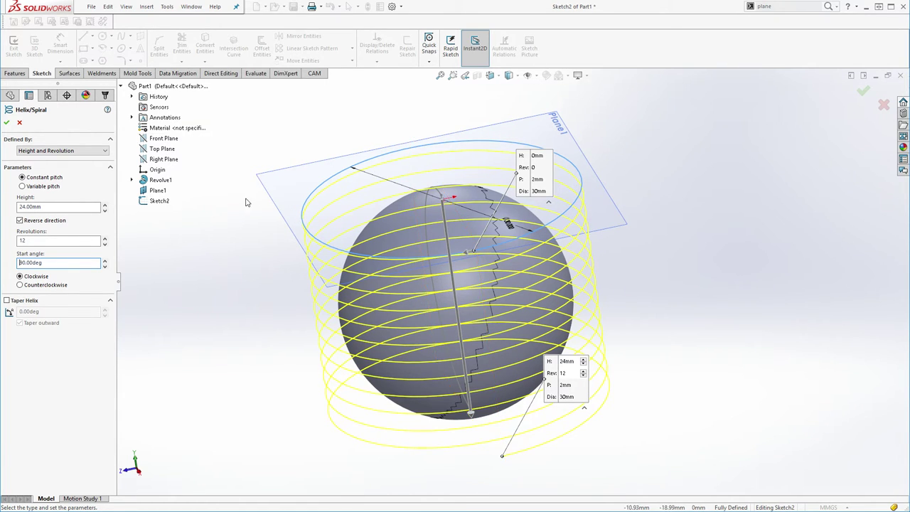
pyautogui.hotkey('ctrl', '7')
pyautogui.moveTo(228, 278); pyautogui.dragTo(583, 277, button='middle')
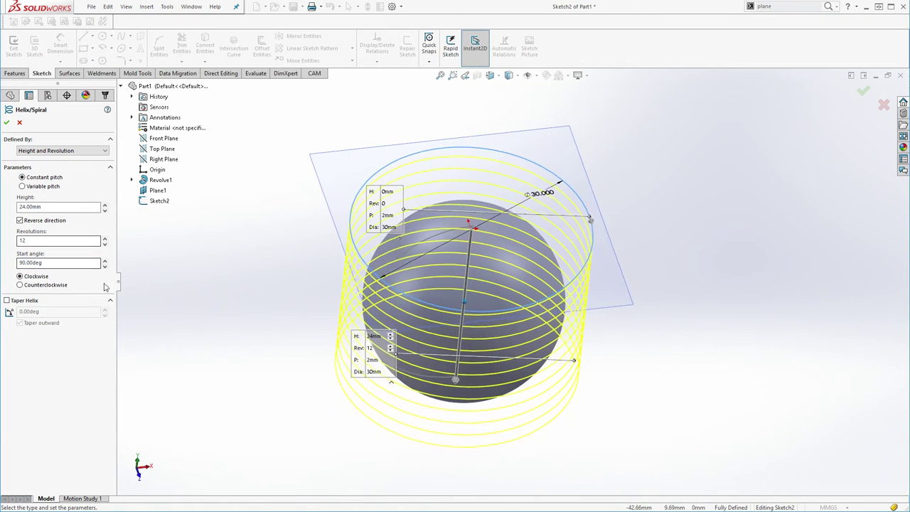
pyautogui.doubleClick(76, 264)
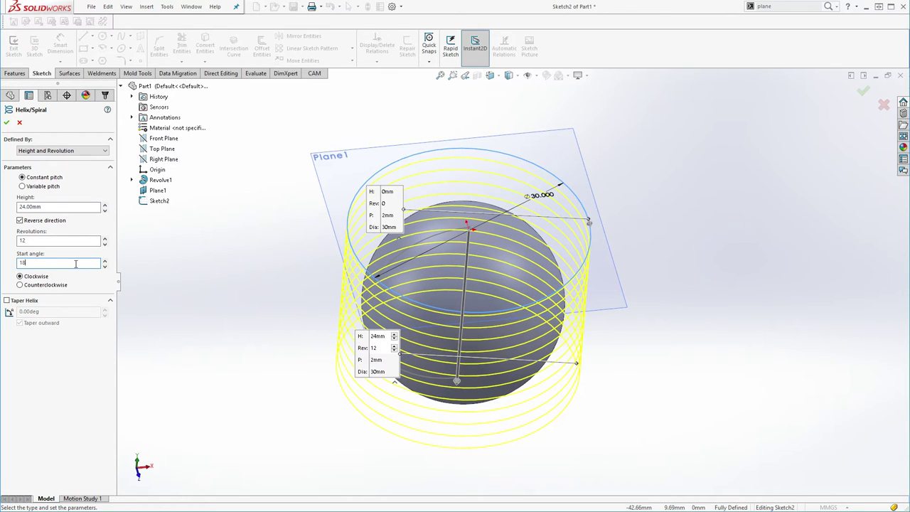
pyautogui.write('189')
pyautogui.press('Return')
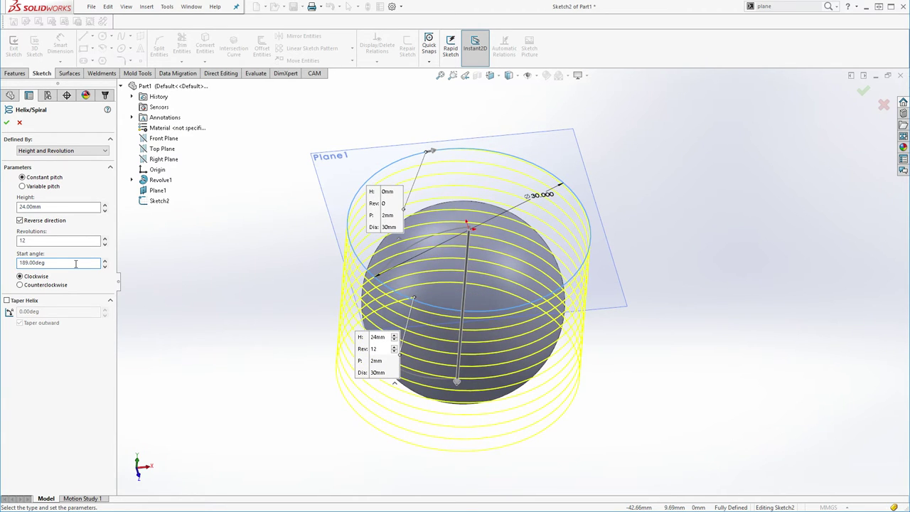
pyautogui.moveTo(394, 167); pyautogui.dragTo(462, 162, button='middle')
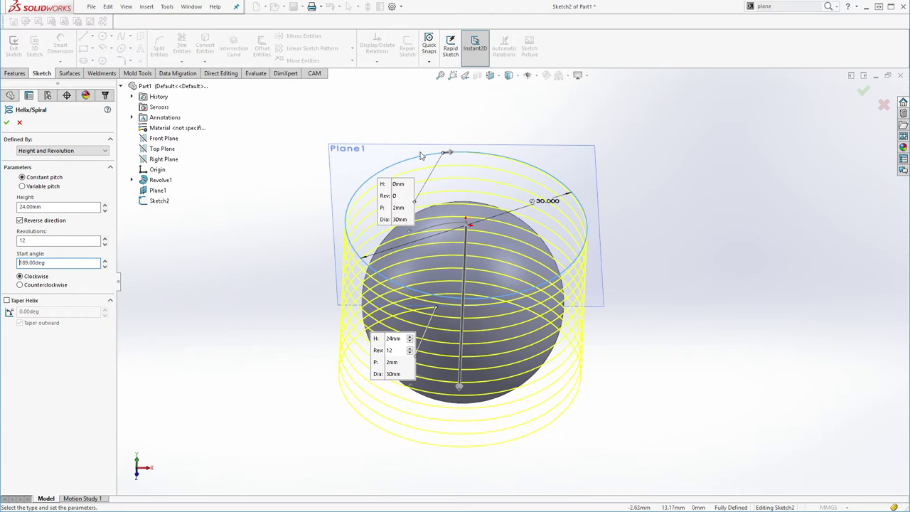
pyautogui.click(7, 122)
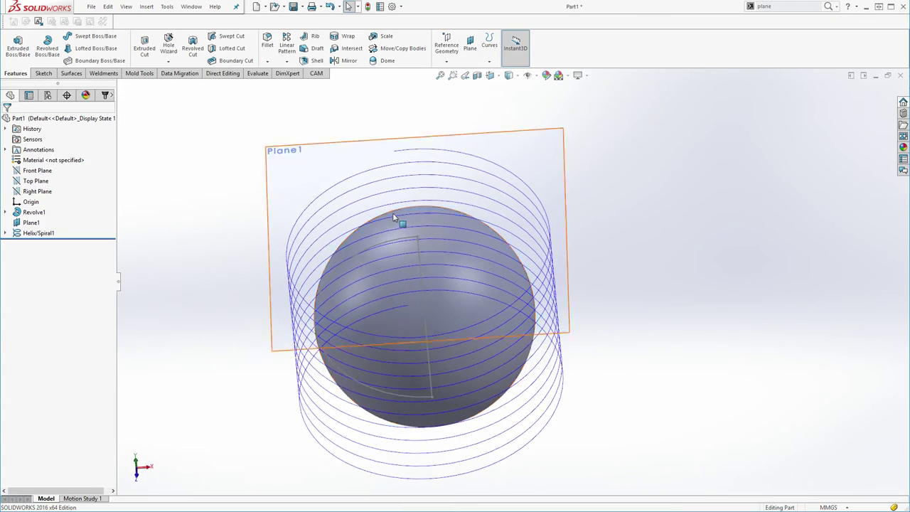
# - Start a sketch on the plane above the sphere and draw a line about 10.4 mm long near the helix's start
pyautogui.click(336, 170)
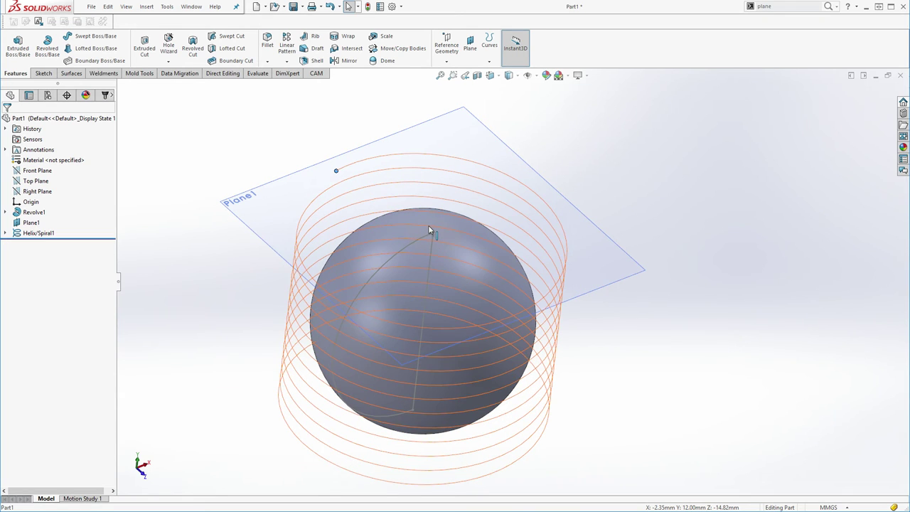
pyautogui.click(406, 216)
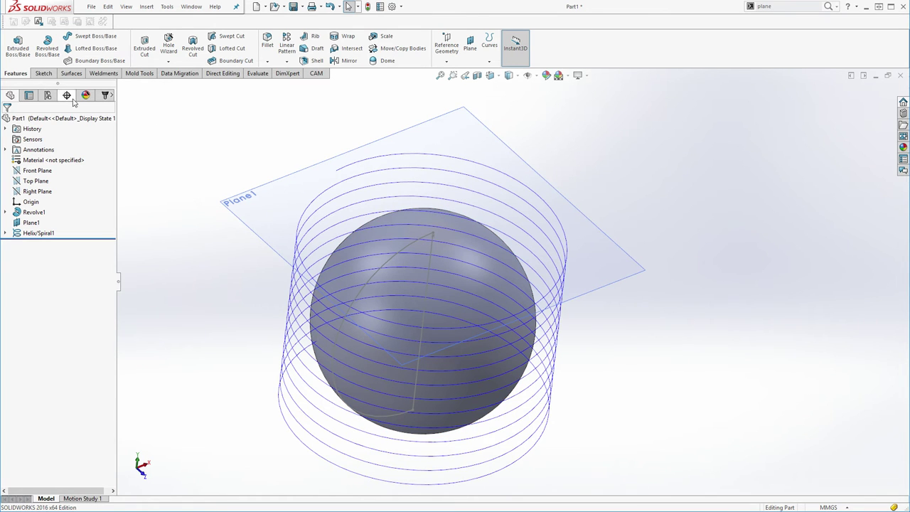
pyautogui.click(298, 198)
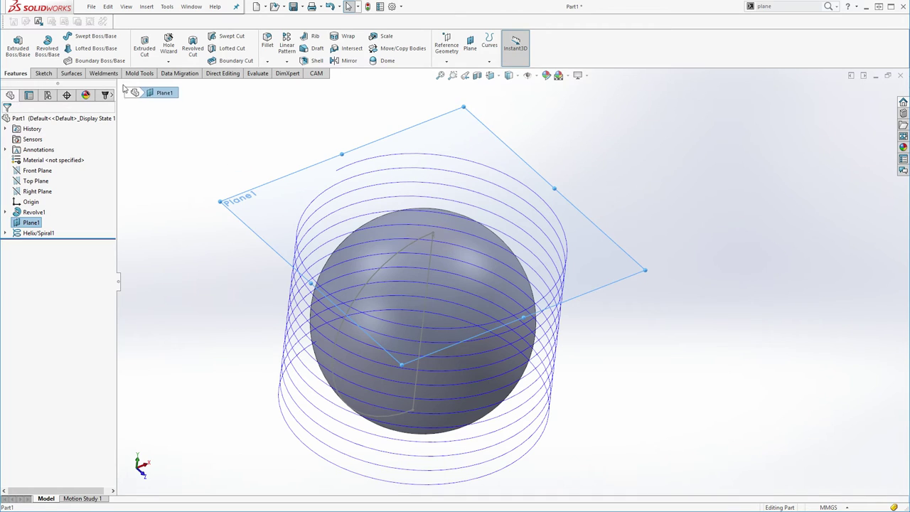
pyautogui.click(42, 73)
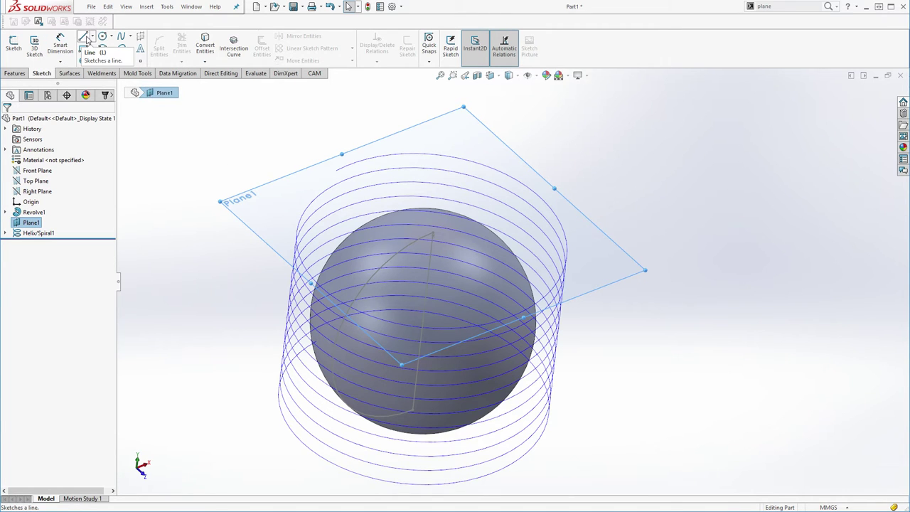
pyautogui.click(86, 40)
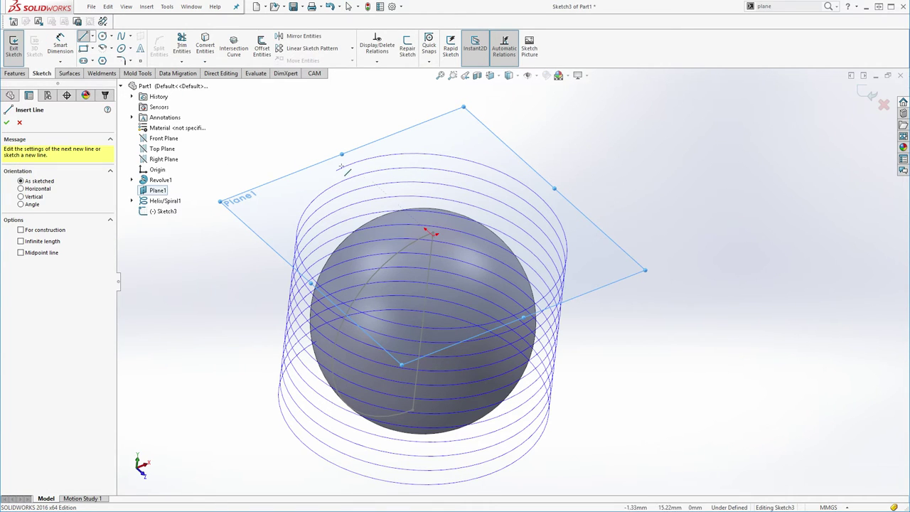
pyautogui.click(313, 173)
pyautogui.doubleClick(389, 211)
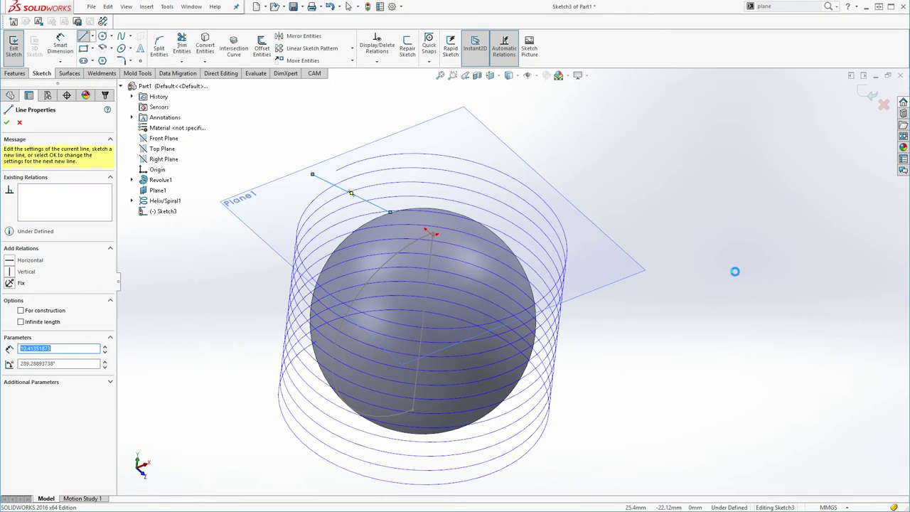
# - Make the sketched line coincident with the centre point at the top of the sphere
pyautogui.press('Escape')
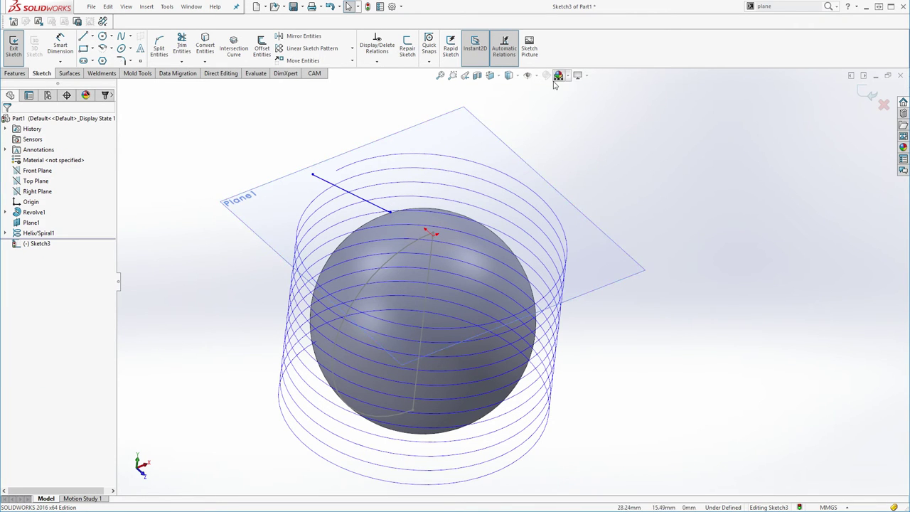
pyautogui.click(490, 76)
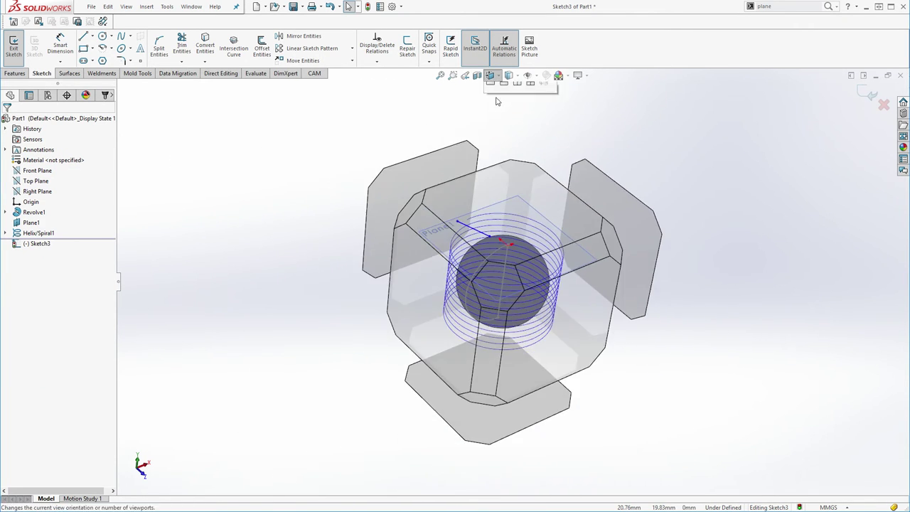
pyautogui.click(543, 128)
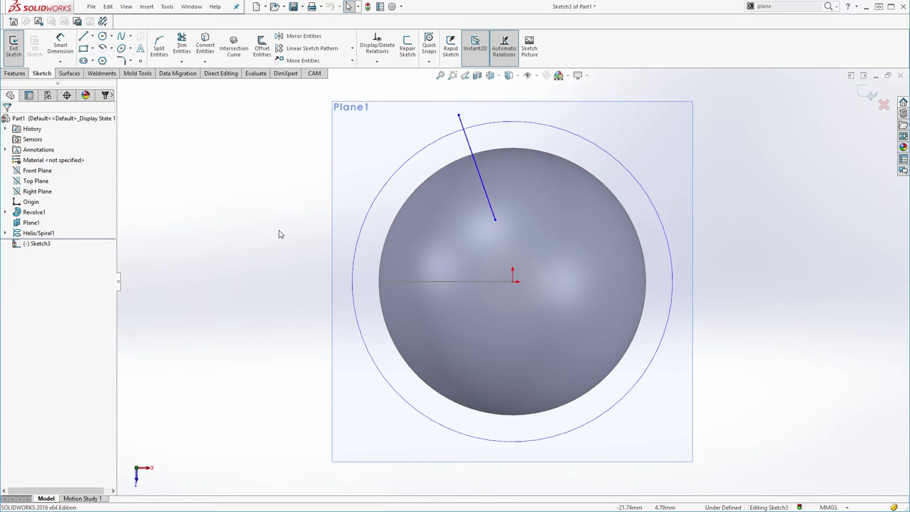
pyautogui.click(470, 148)
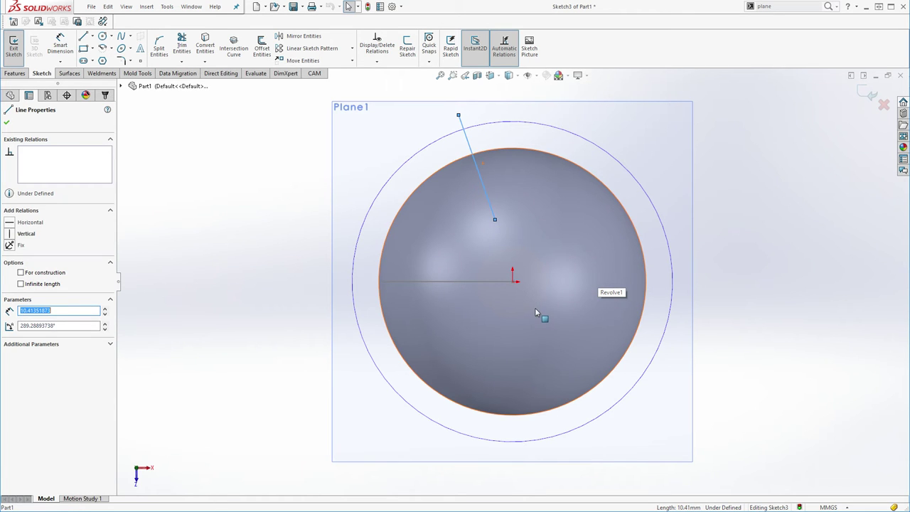
pyautogui.moveTo(522, 297); pyautogui.dragTo(497, 249, button='middle')
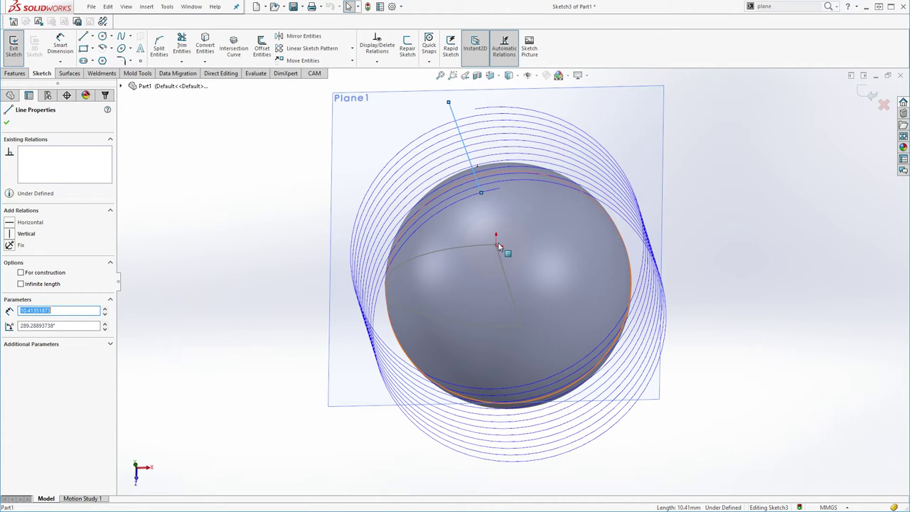
pyautogui.keyDown('ctrl'); pyautogui.click(496, 247); pyautogui.keyUp('ctrl')
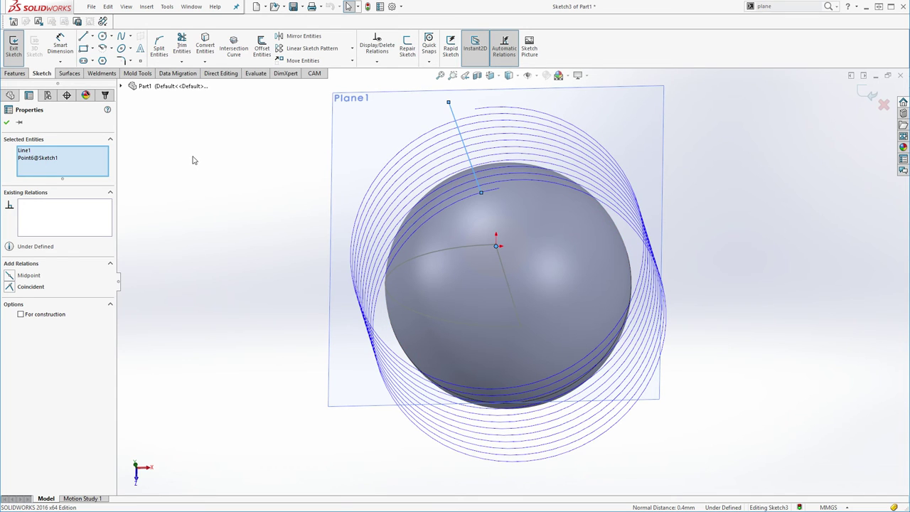
pyautogui.click(28, 287)
pyautogui.click(275, 208)
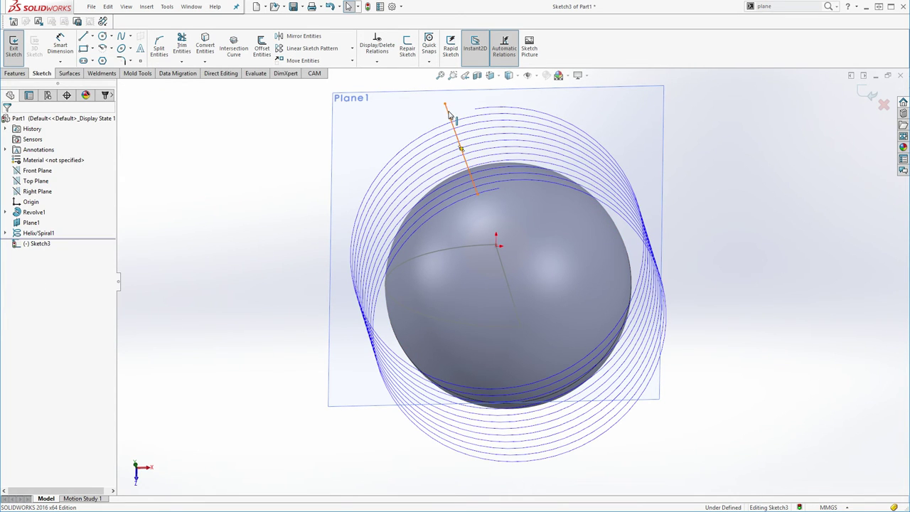
# - Swing the line's outer endpoint around the sphere's centre to test the coincident relation
pyautogui.moveTo(446, 105)
pyautogui.mouseDown()
pyautogui.moveTo(506, 343)
pyautogui.moveTo(525, 346)
pyautogui.moveTo(393, 268)
pyautogui.moveTo(496, 186)
pyautogui.moveTo(410, 356)
pyautogui.moveTo(593, 71)
pyautogui.moveTo(451, 189)
pyautogui.moveTo(473, 171)
pyautogui.moveTo(357, 132)
pyautogui.moveTo(373, 143)
pyautogui.moveTo(381, 131)
pyautogui.mouseUp()
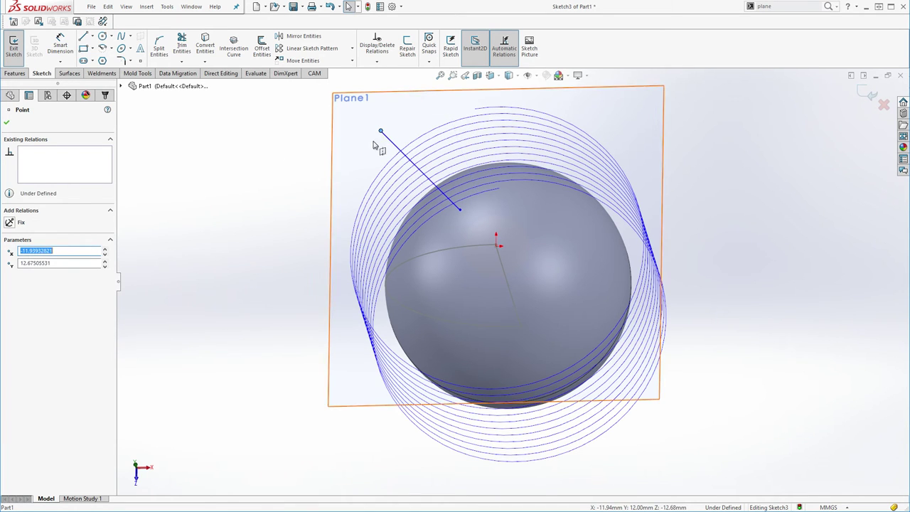
pyautogui.click(258, 150)
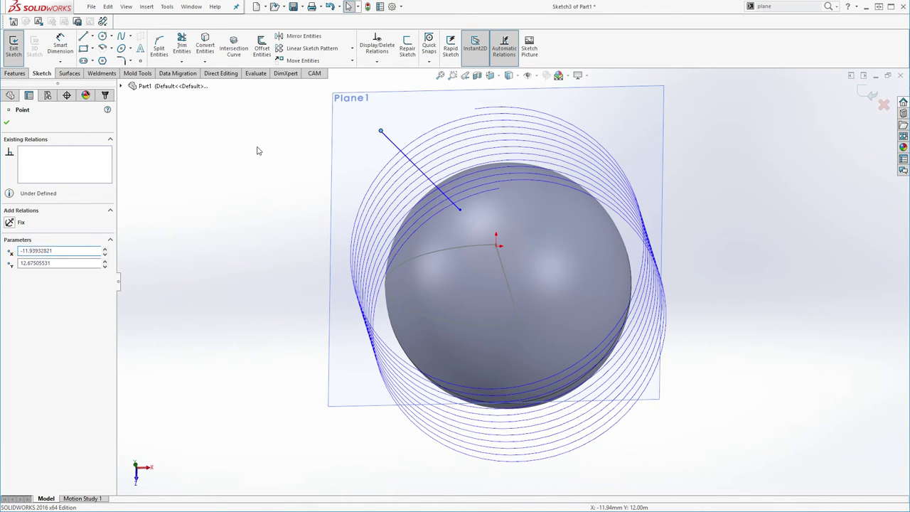
pyautogui.moveTo(381, 133); pyautogui.dragTo(423, 108)
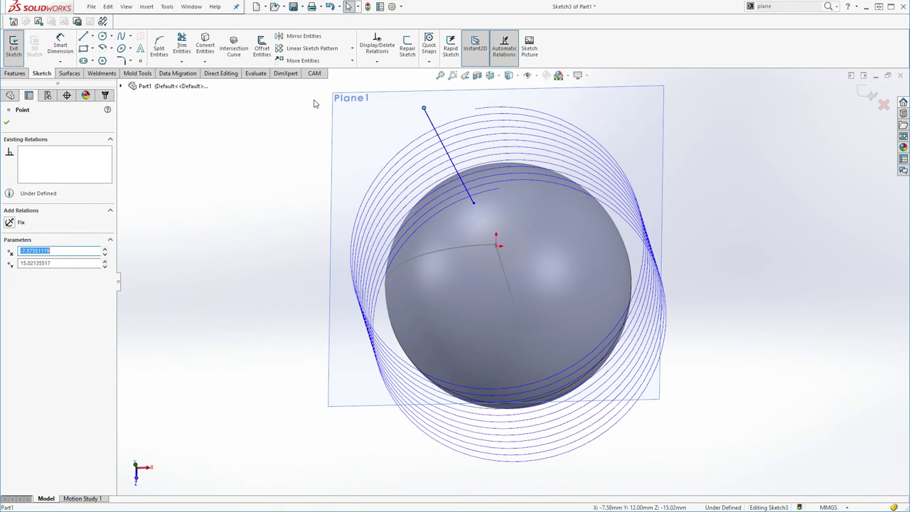
pyautogui.click(240, 185)
# - Add a Pierce relation between the line's outer endpoint and the helix
pyautogui.click(425, 110)
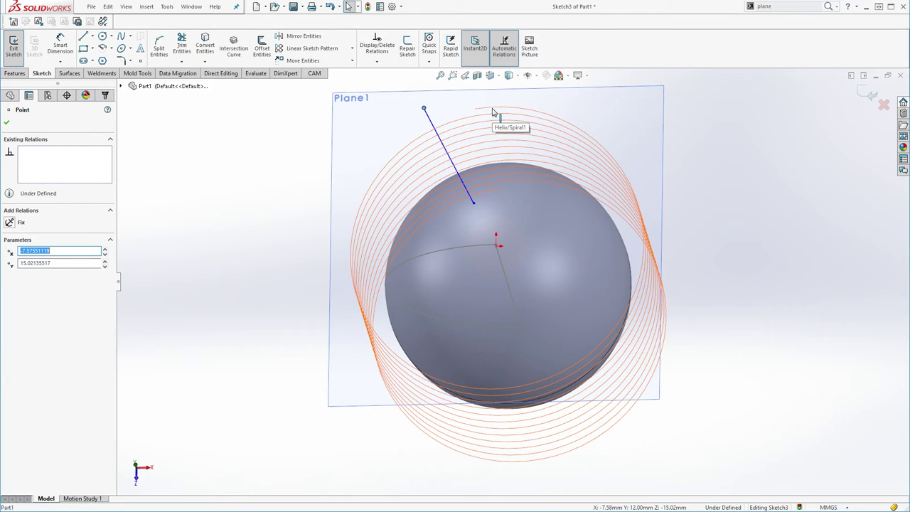
pyautogui.keyDown('ctrl'); pyautogui.click(493, 112); pyautogui.keyUp('ctrl')
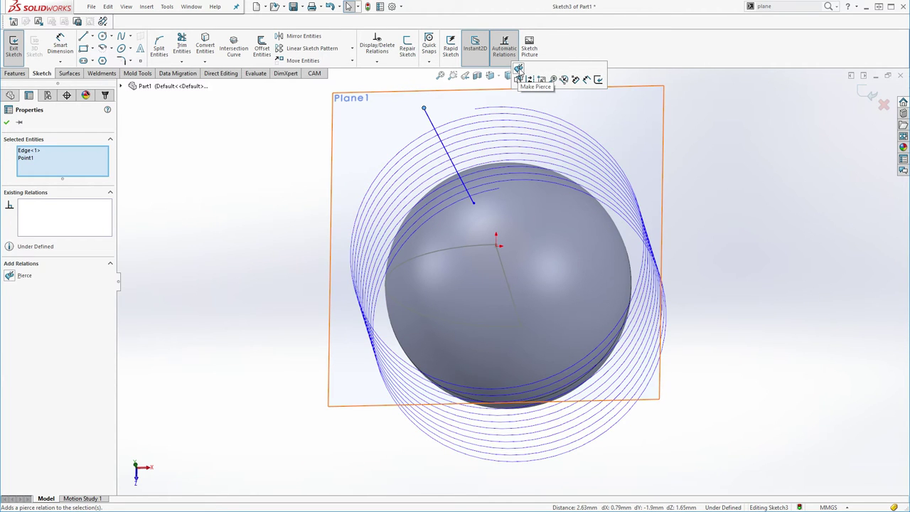
pyautogui.click(519, 68)
pyautogui.click(748, 195)
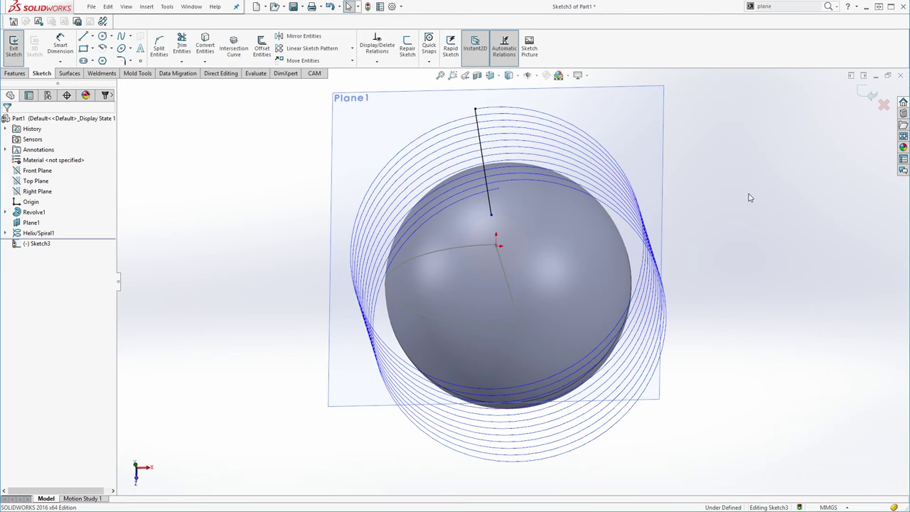
pyautogui.click(584, 111)
pyautogui.keyDown('ctrl'); pyautogui.click(538, 178); pyautogui.keyUp('ctrl')
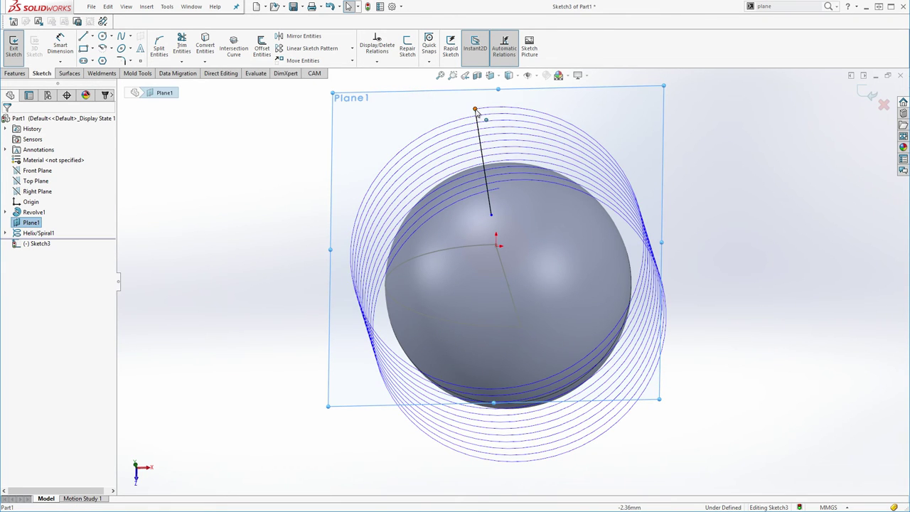
pyautogui.click(305, 178)
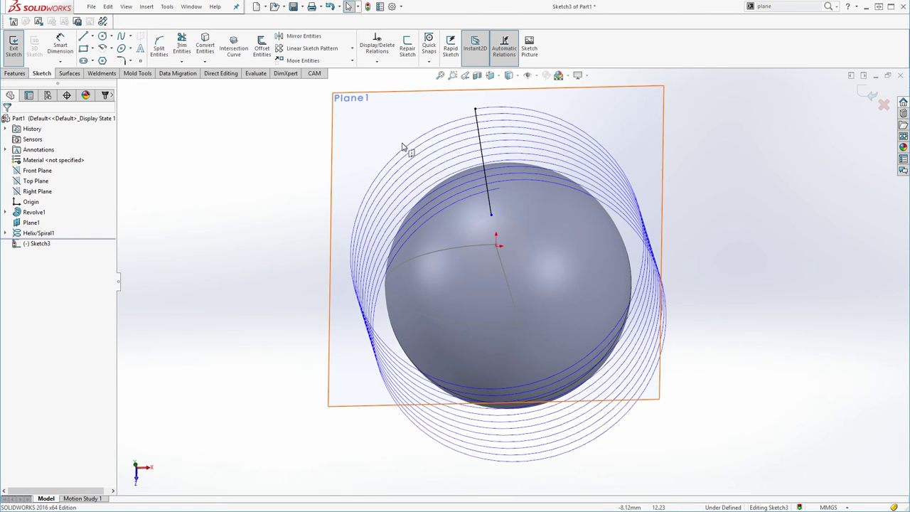
pyautogui.click(463, 136)
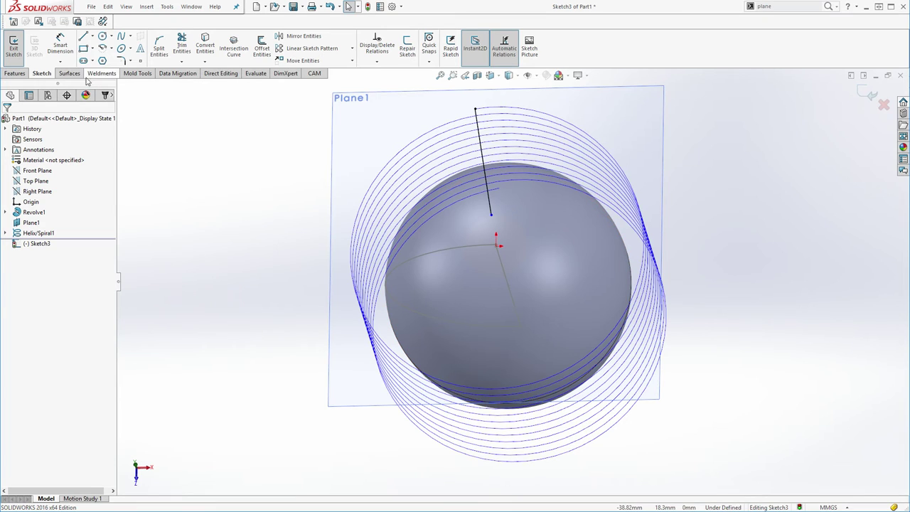
pyautogui.click(60, 46)
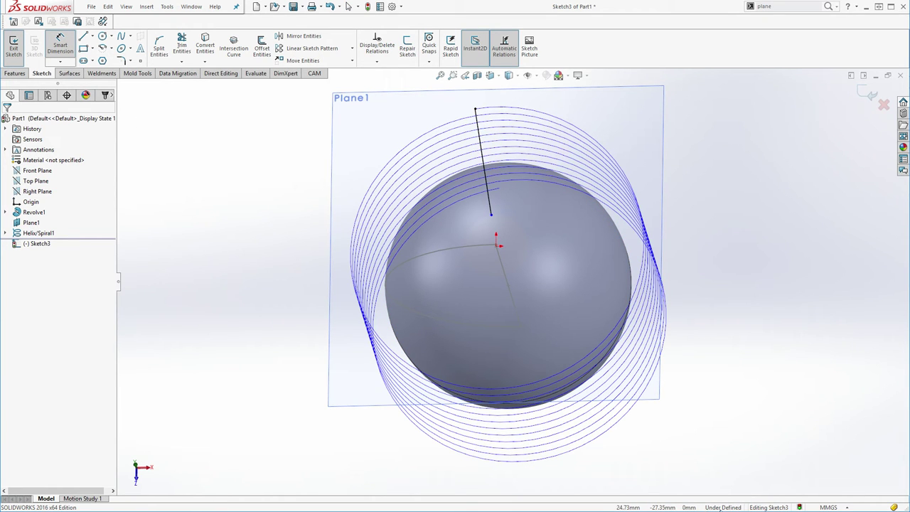
pyautogui.click(483, 152)
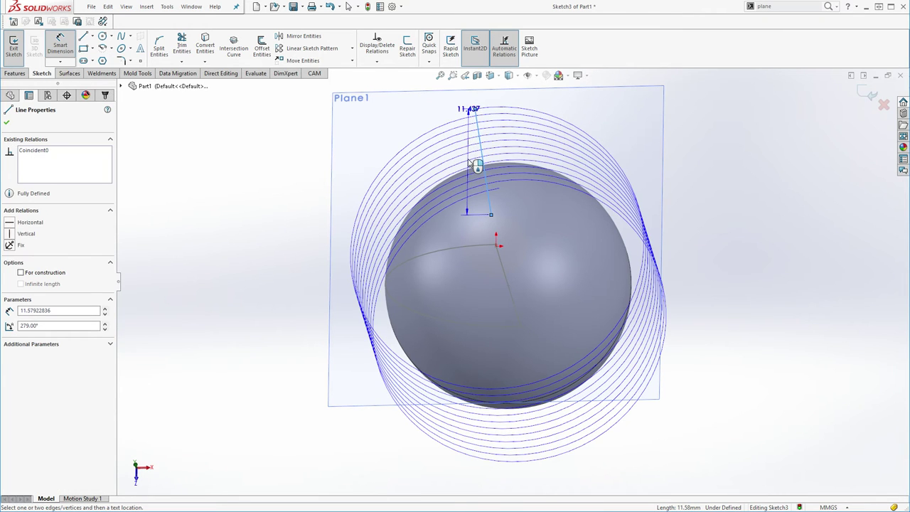
pyautogui.press('Escape')
pyautogui.press('Escape')
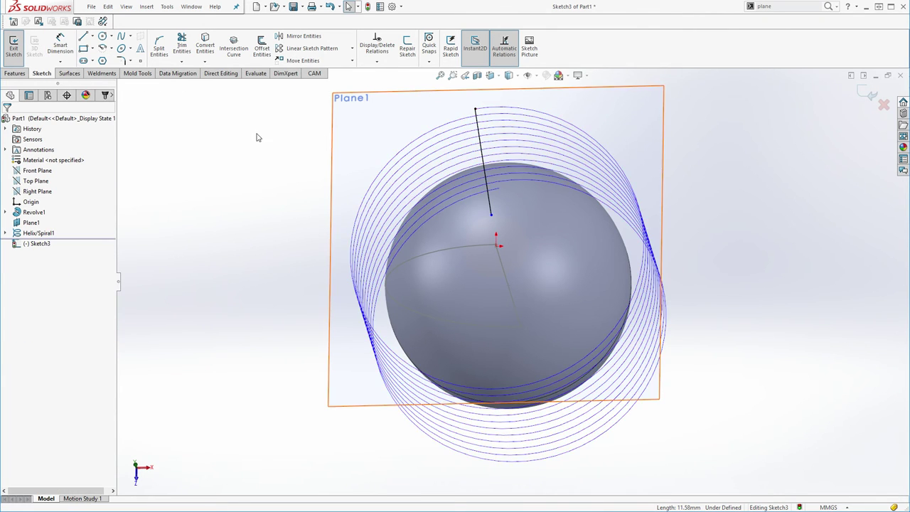
# - Slide the line's inner endpoint back and forth past the sphere's centre, leaving the line about 12.9 mm long and short of the centre
pyautogui.click(414, 171)
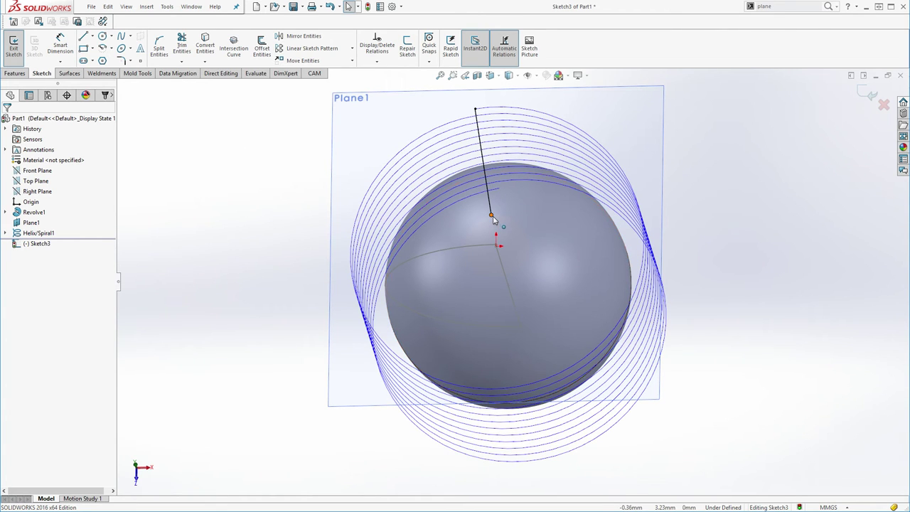
pyautogui.moveTo(491, 216); pyautogui.dragTo(493, 232)
pyautogui.hotkey('ctrl', '8')
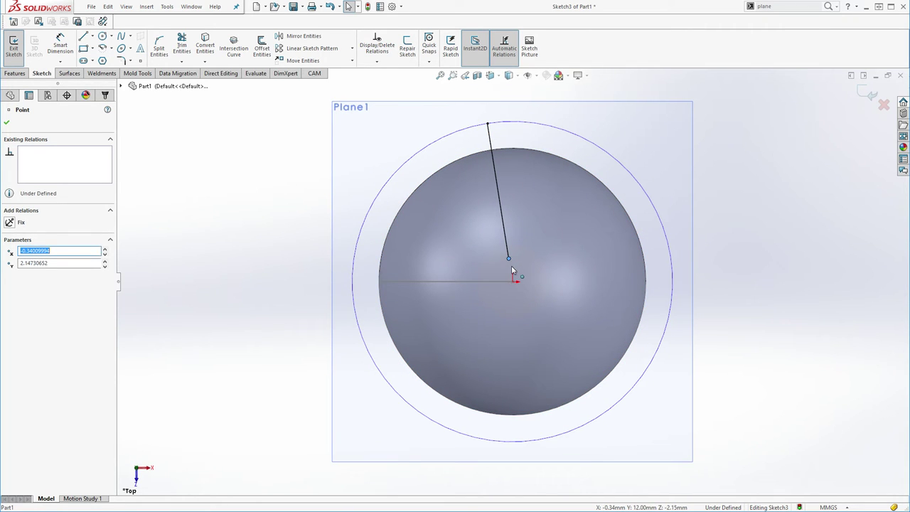
pyautogui.moveTo(508, 258)
pyautogui.mouseDown()
pyautogui.moveTo(513, 282)
pyautogui.moveTo(509, 263)
pyautogui.mouseUp()
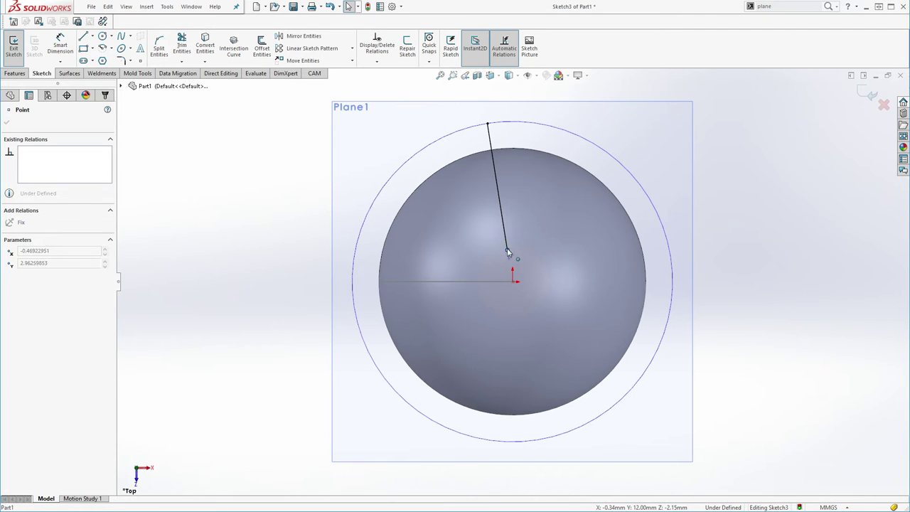
pyautogui.moveTo(492, 193)
pyautogui.mouseDown()
pyautogui.moveTo(500, 250)
pyautogui.moveTo(488, 205)
pyautogui.mouseUp()
pyautogui.moveTo(509, 270); pyautogui.dragTo(493, 211)
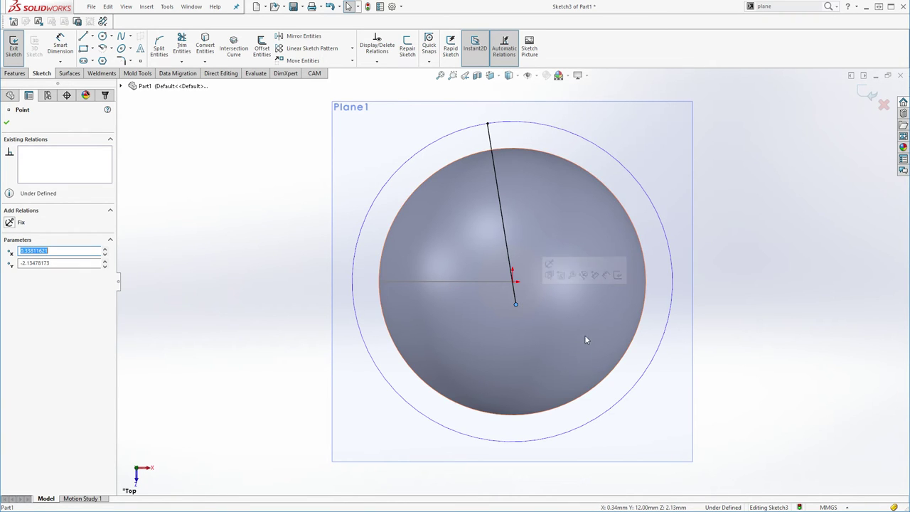
pyautogui.click(276, 282)
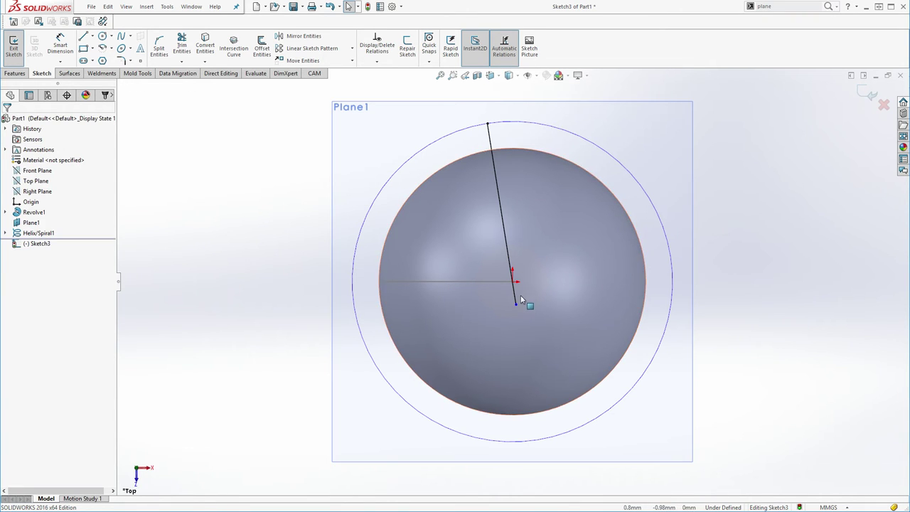
pyautogui.moveTo(514, 305); pyautogui.dragTo(508, 258)
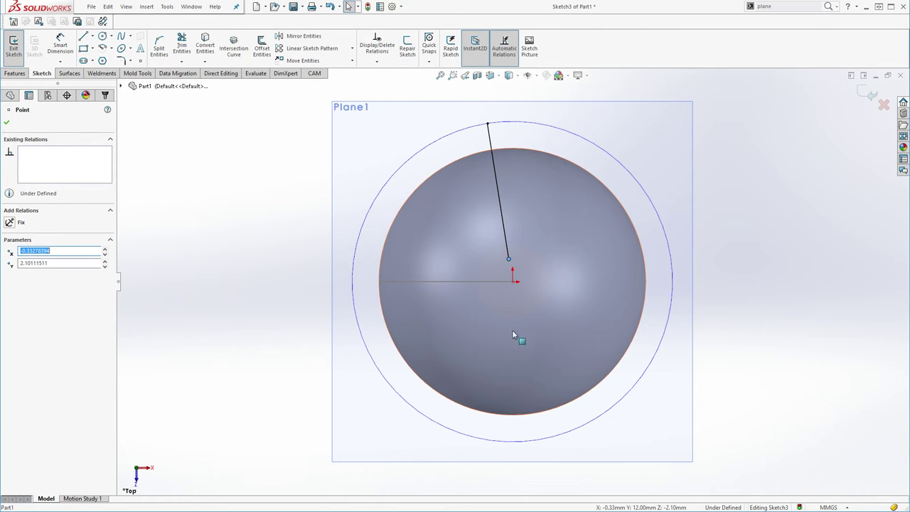
# - Dimension the line's length as 12.5 mm and finish the sketch
pyautogui.click(61, 45)
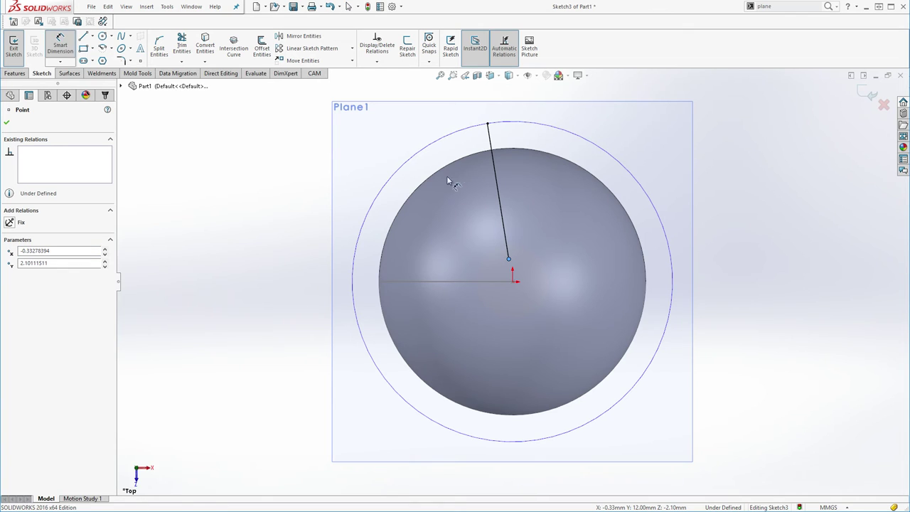
pyautogui.click(498, 192)
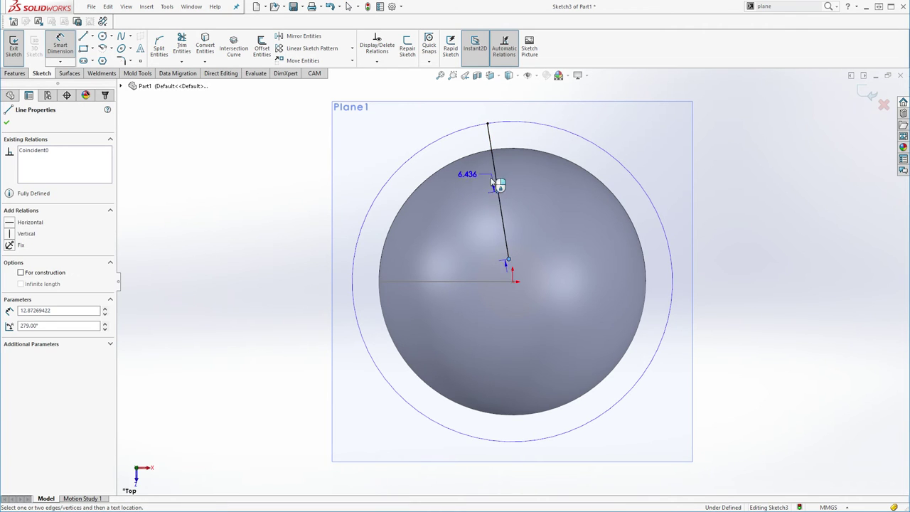
pyautogui.press('Escape')
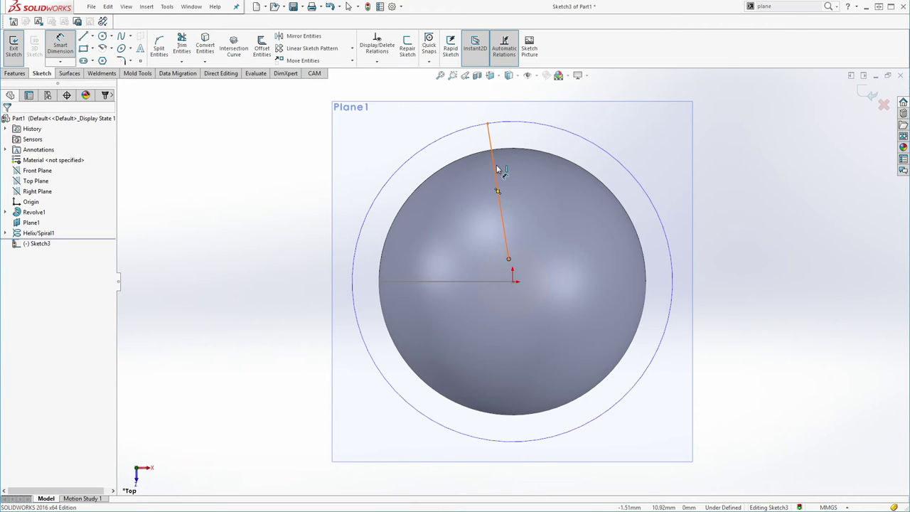
pyautogui.click(495, 168)
pyautogui.press('Escape')
pyautogui.click(496, 182)
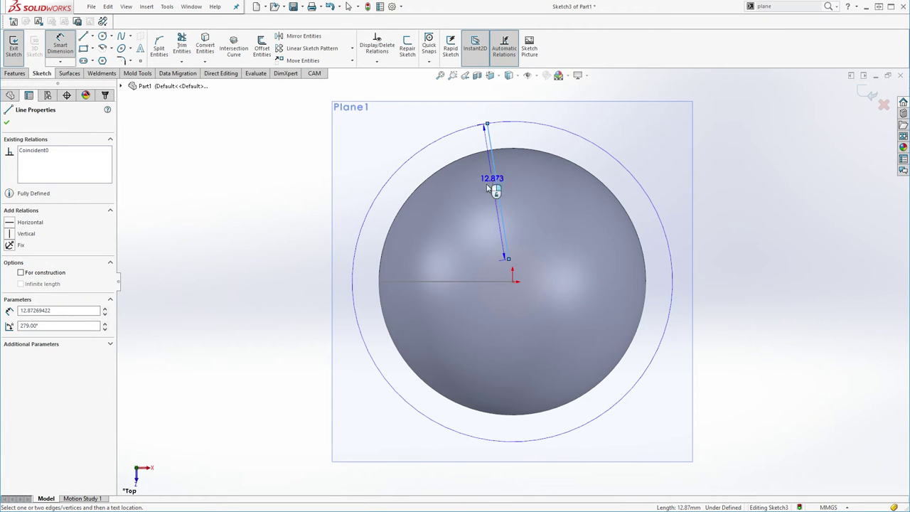
pyautogui.click(491, 207)
pyautogui.write('1')
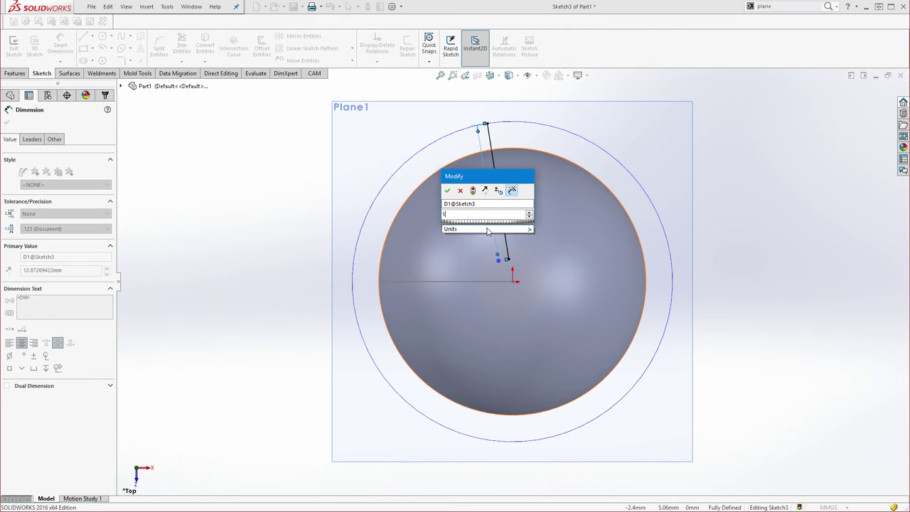
pyautogui.write('2.5')
pyautogui.press('Return')
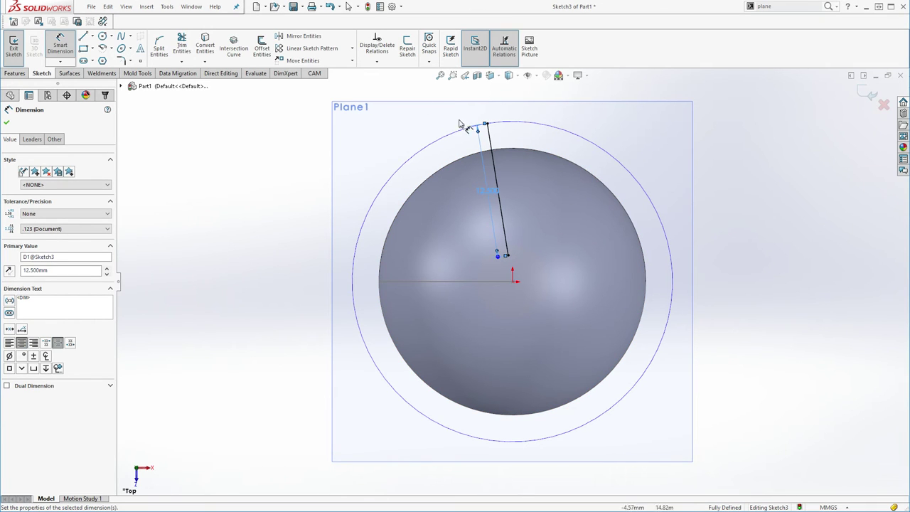
pyautogui.press('Escape')
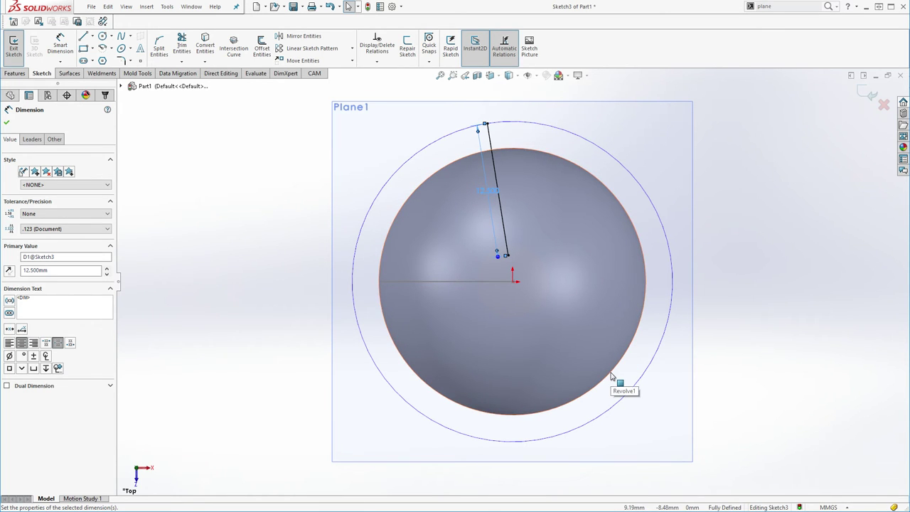
pyautogui.click(14, 47)
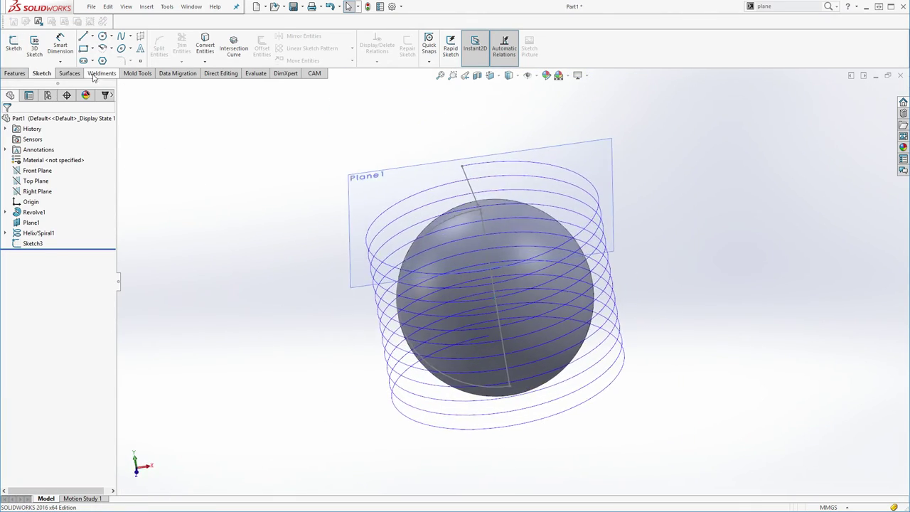
# - Bring up the surface modelling tools
pyautogui.click(70, 74)
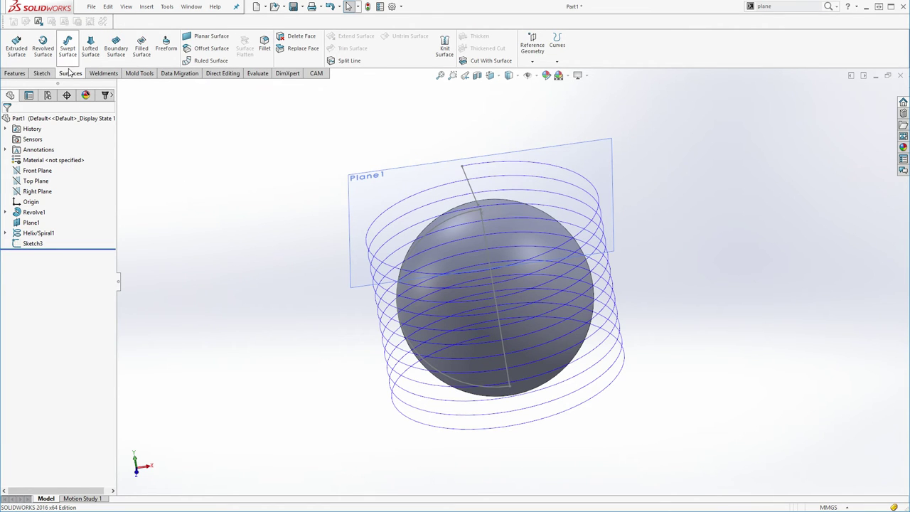
pyautogui.click(44, 74)
pyautogui.click(71, 74)
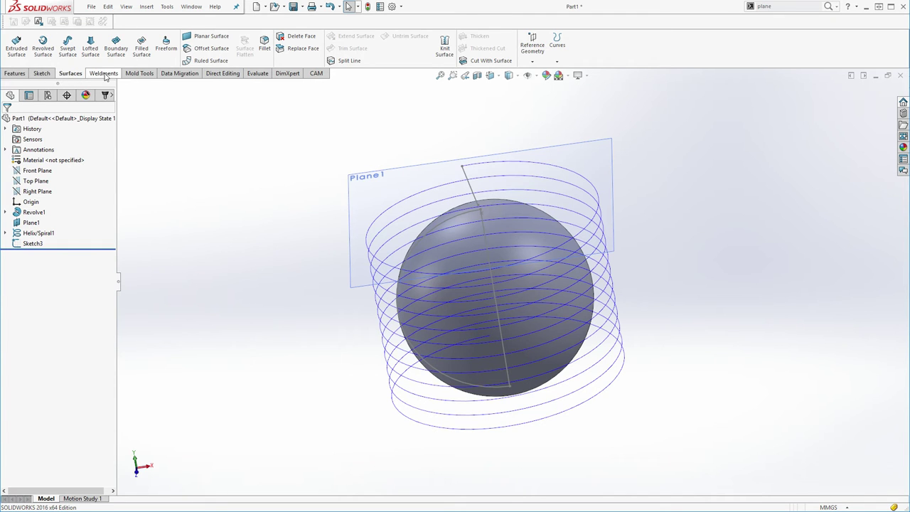
# - Show the Sheet Metal tool set in the CommandManager and hide it again
pyautogui.rightClick(216, 74)
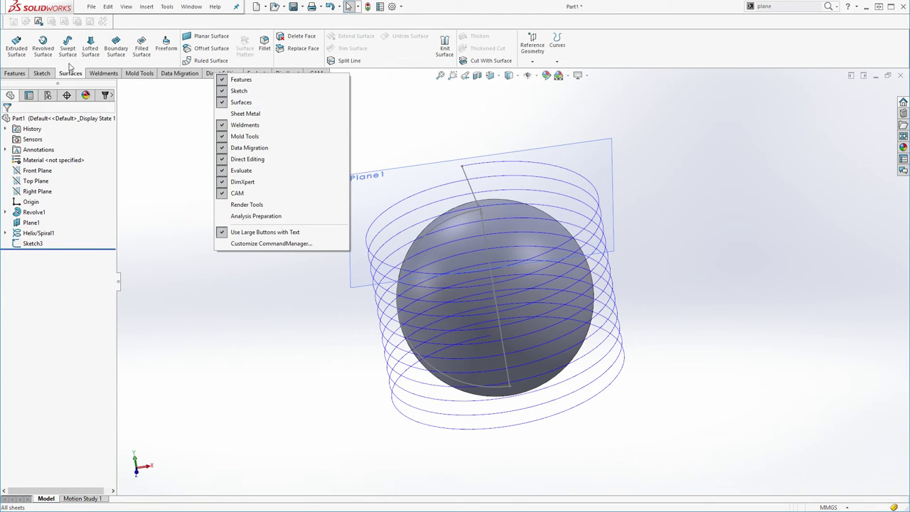
pyautogui.click(222, 116)
pyautogui.rightClick(98, 75)
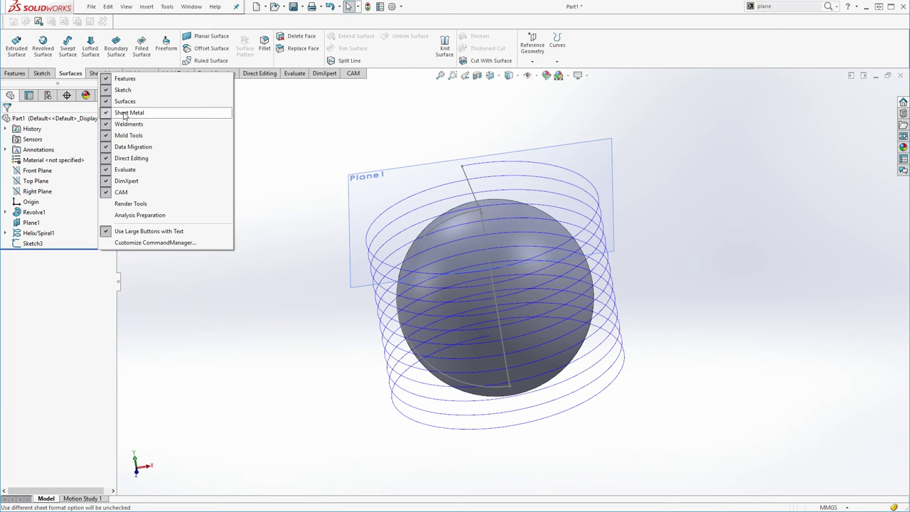
pyautogui.click(111, 115)
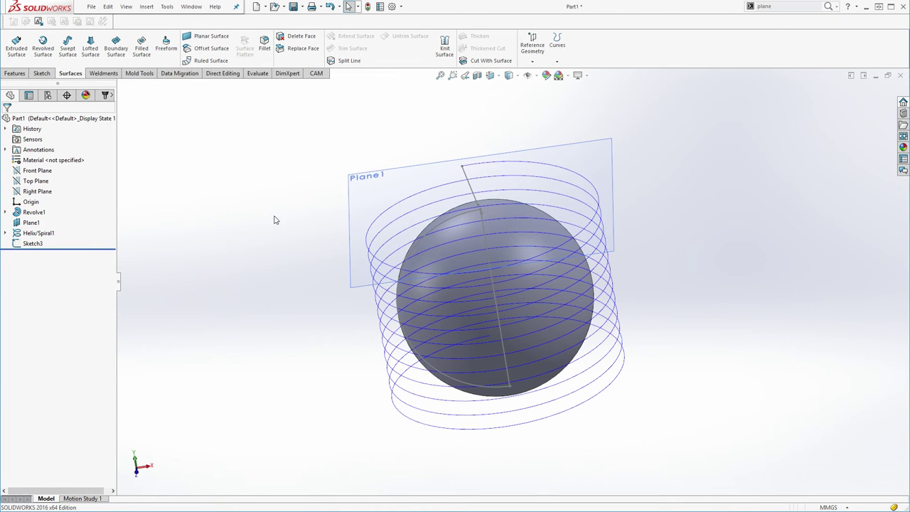
# - Create a swept surface with the 12.5 mm line sketch as profile and the helix as path
pyautogui.click(67, 46)
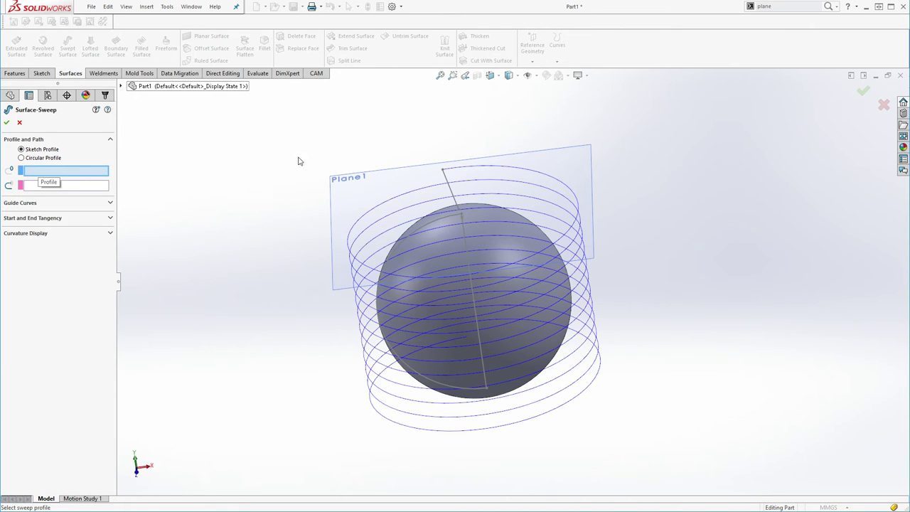
pyautogui.click(445, 182)
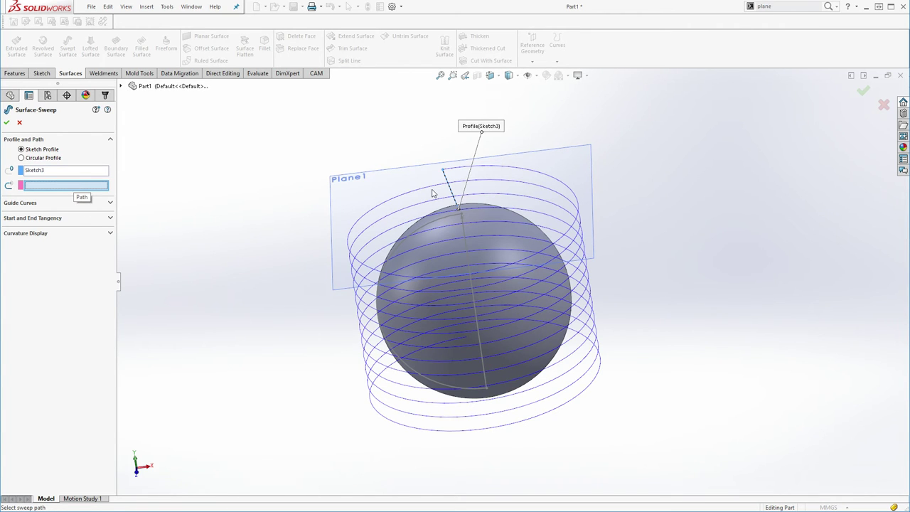
pyautogui.click(462, 171)
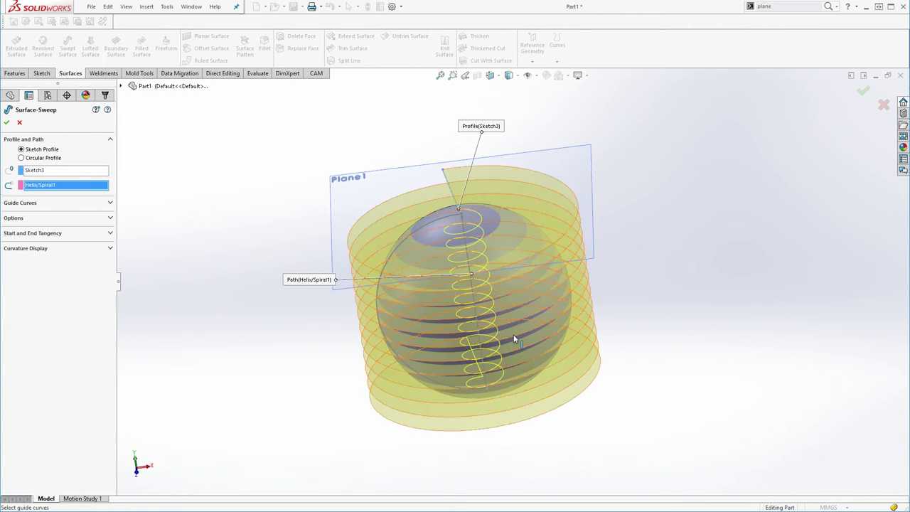
pyautogui.moveTo(441, 241); pyautogui.dragTo(647, 192, button='middle')
pyautogui.scroll(-3, 494, 224)
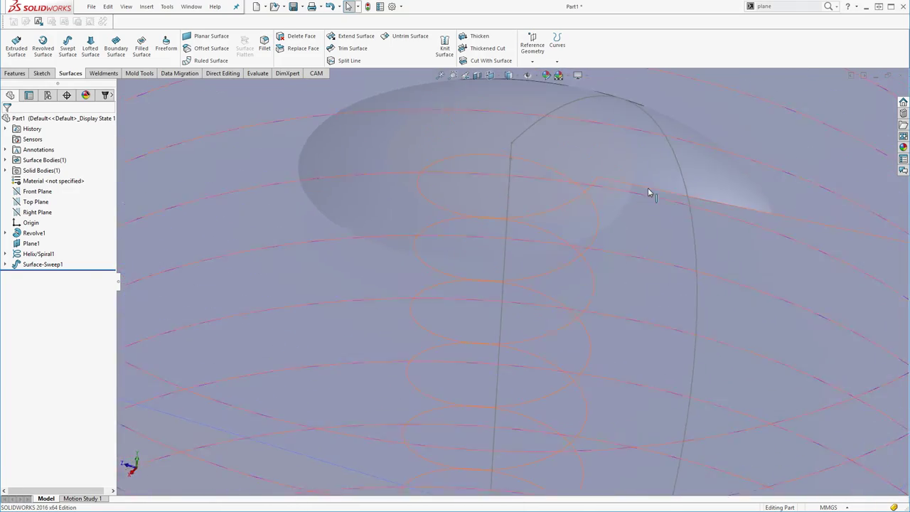
# - Highlight the sphere's face and the swept surface in turn to examine where they meet
pyautogui.click(596, 197)
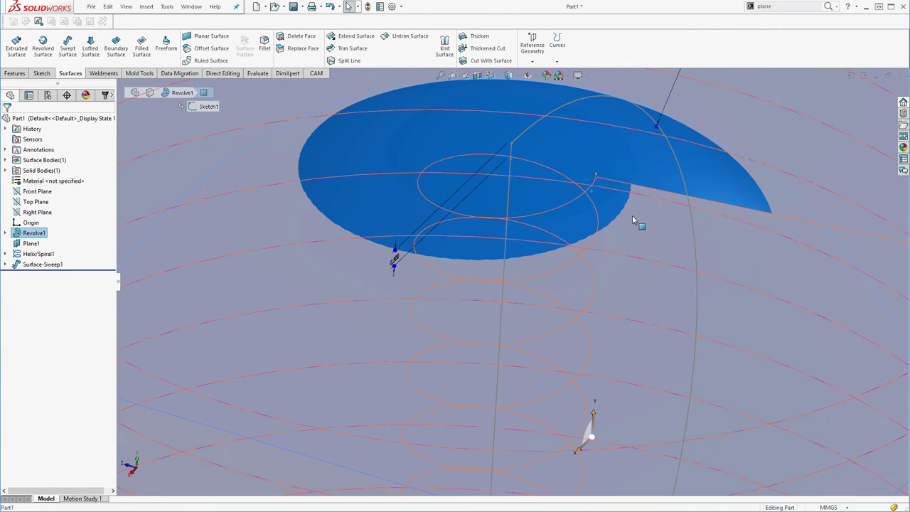
pyautogui.click(661, 236)
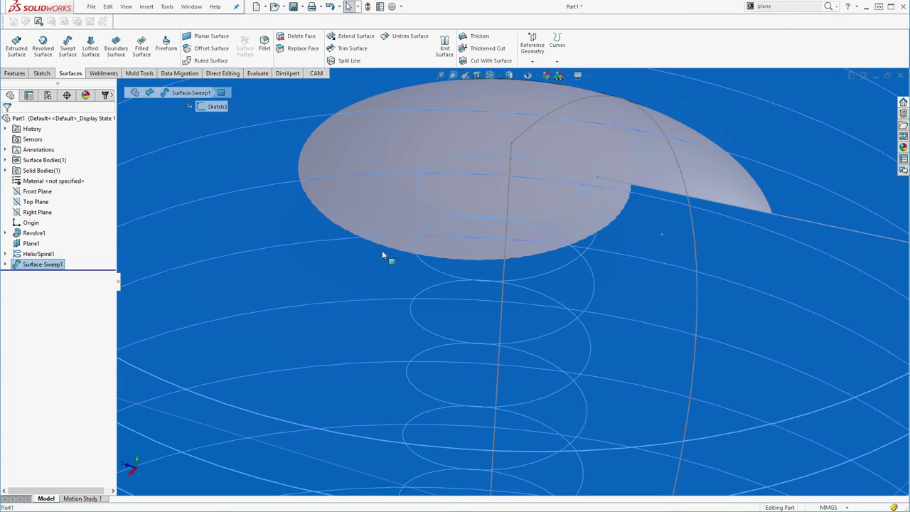
pyautogui.scroll(10, 314, 140)
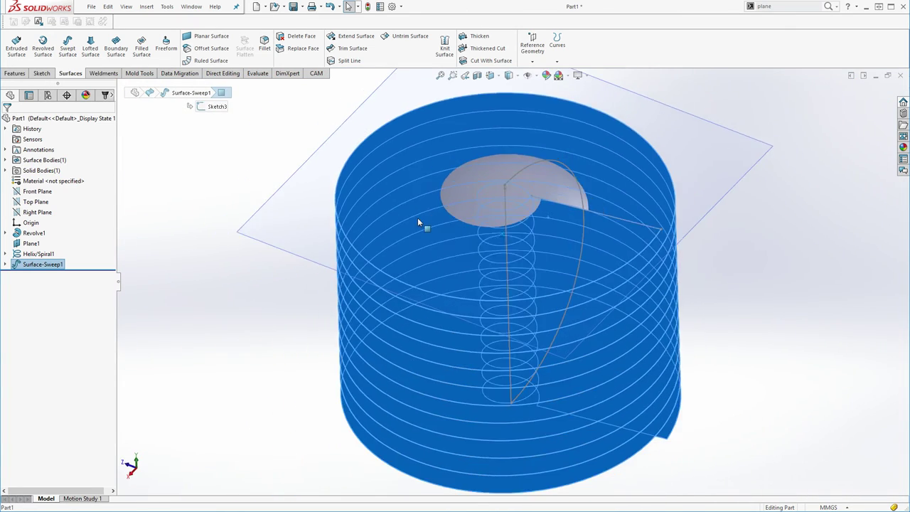
pyautogui.click(217, 250)
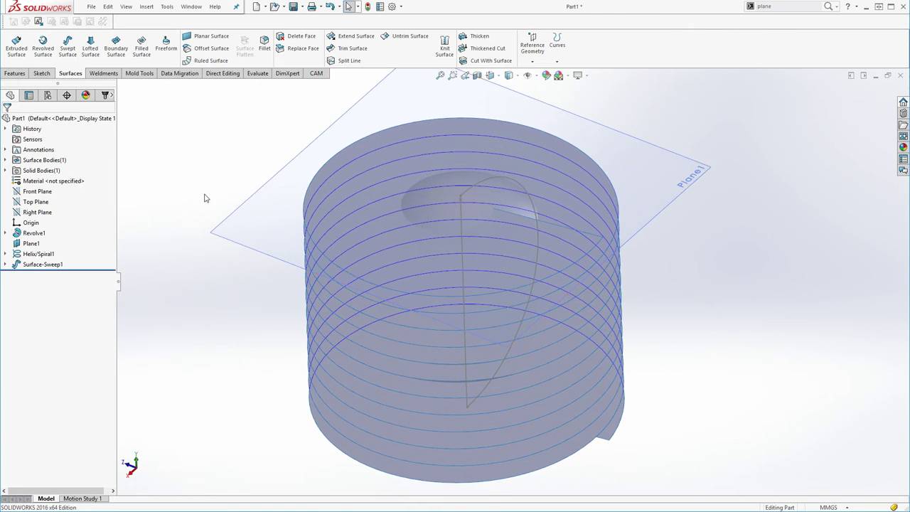
# - Create a 3D sketch with the Intersection Curve of the swept surface and the sphere's face, and exit the sketch
pyautogui.click(40, 74)
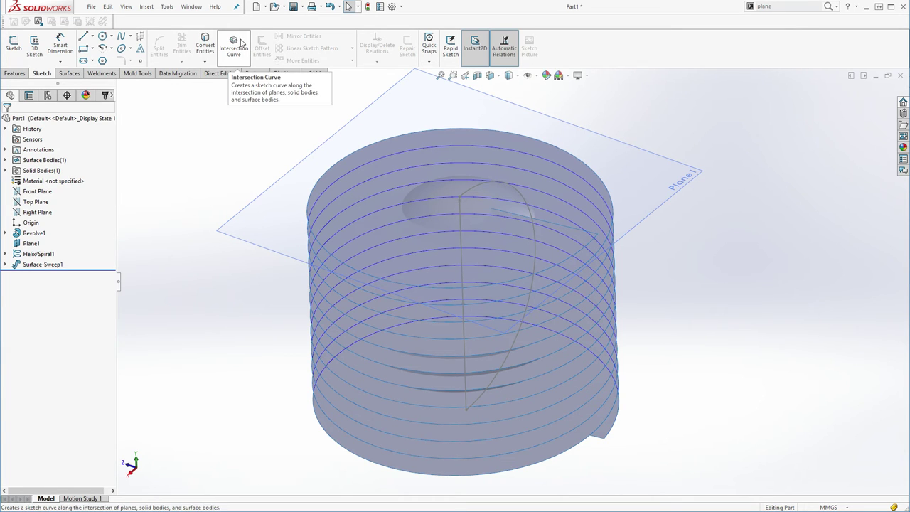
pyautogui.click(208, 63)
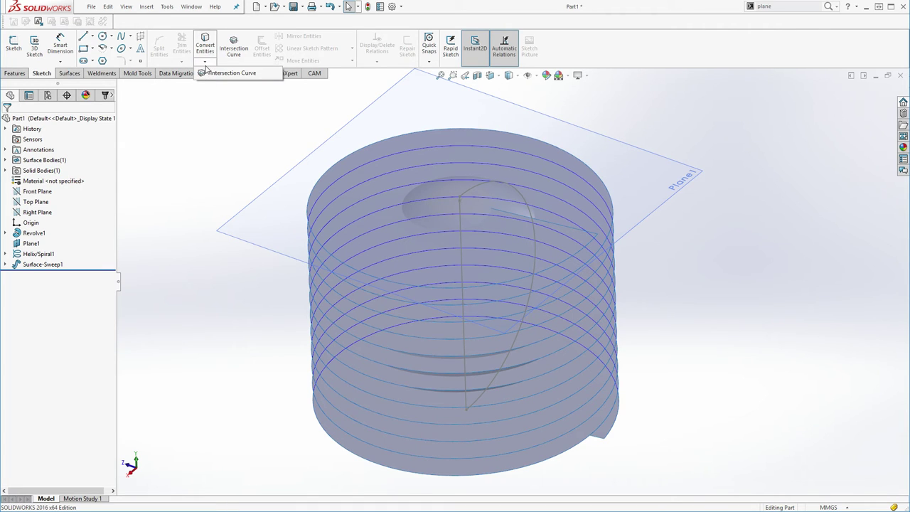
pyautogui.click(234, 60)
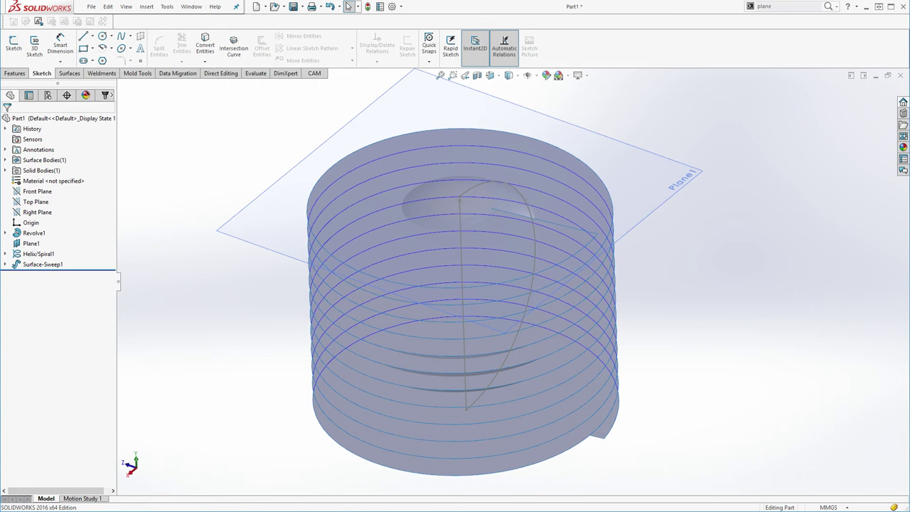
pyautogui.click(248, 46)
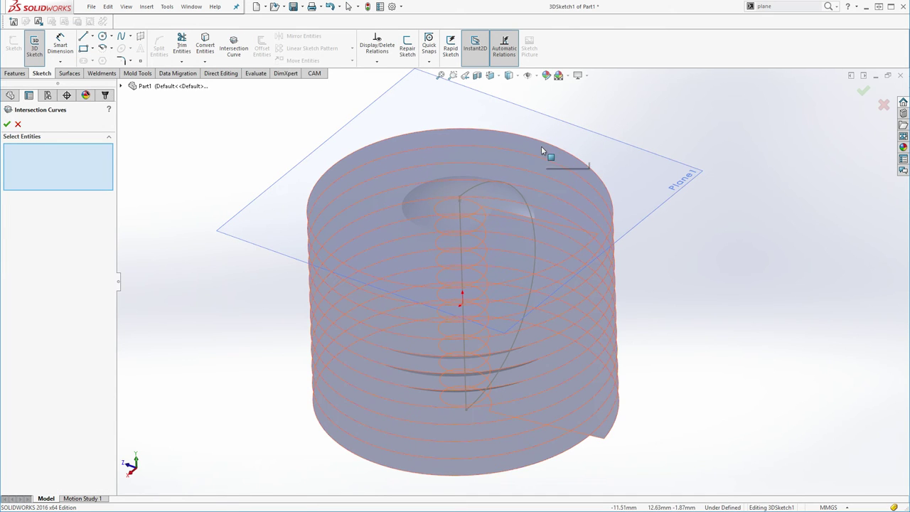
pyautogui.click(516, 145)
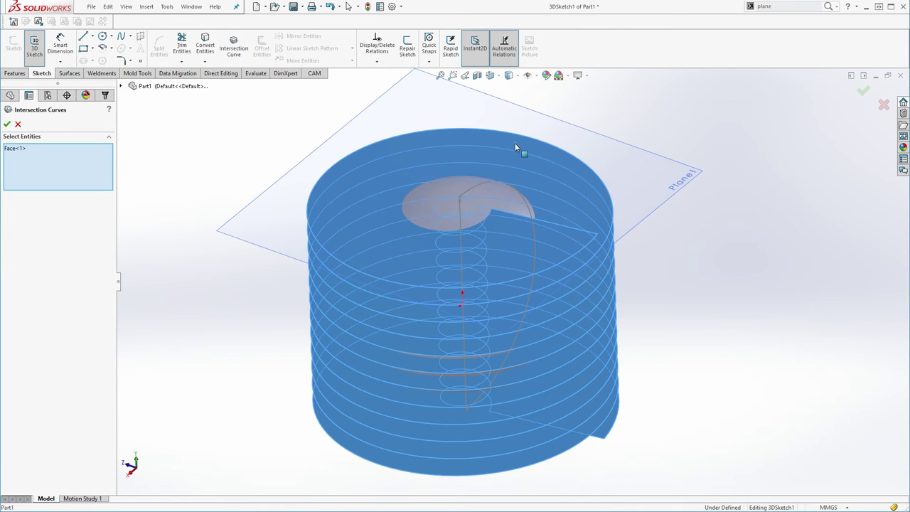
pyautogui.click(450, 190)
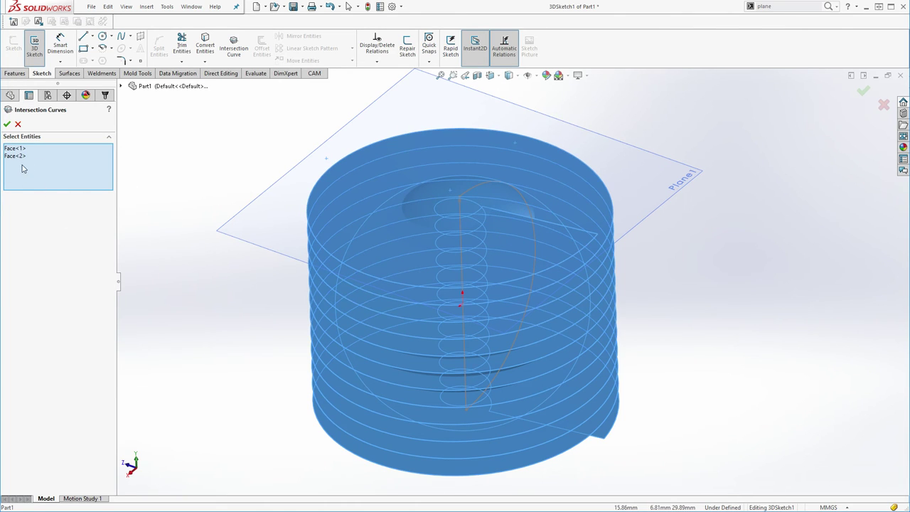
pyautogui.click(7, 124)
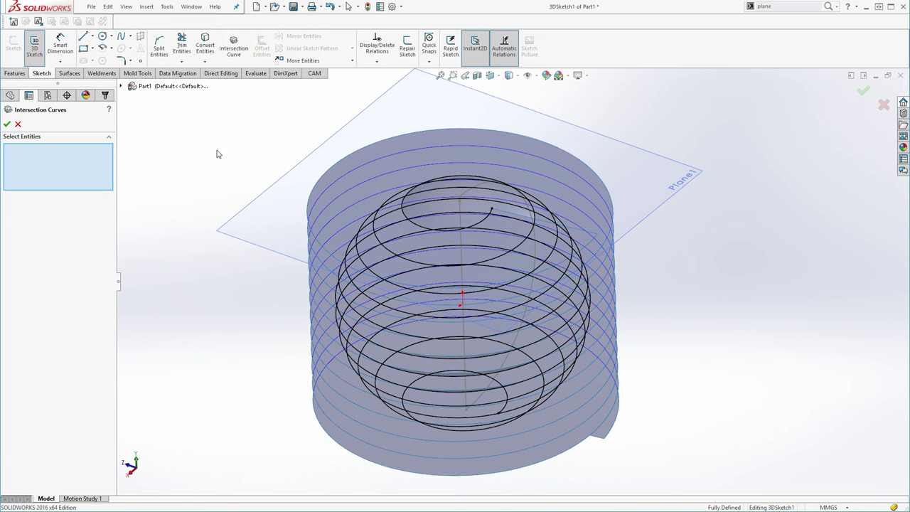
pyautogui.click(6, 124)
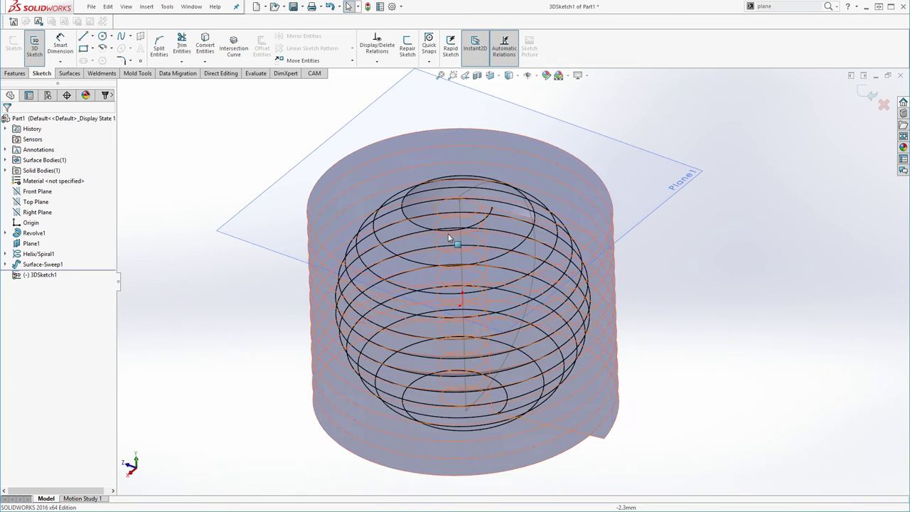
pyautogui.click(35, 47)
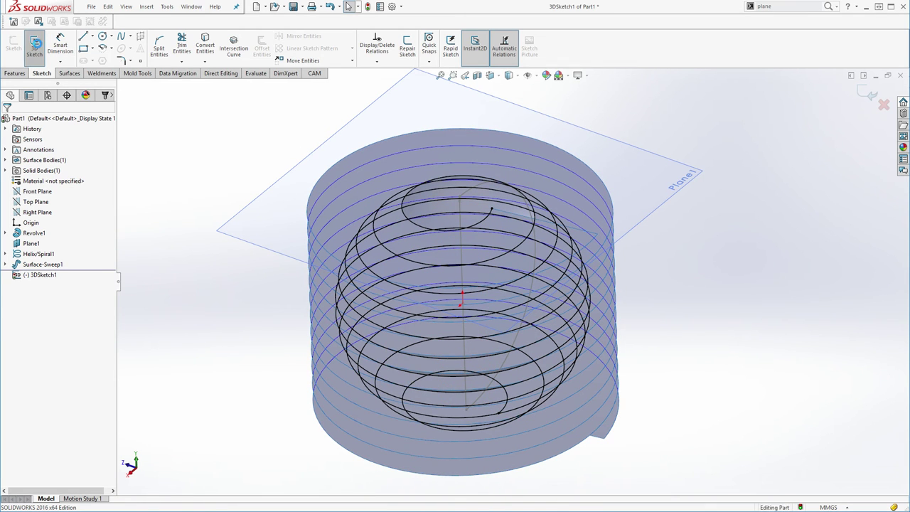
pyautogui.click(199, 182)
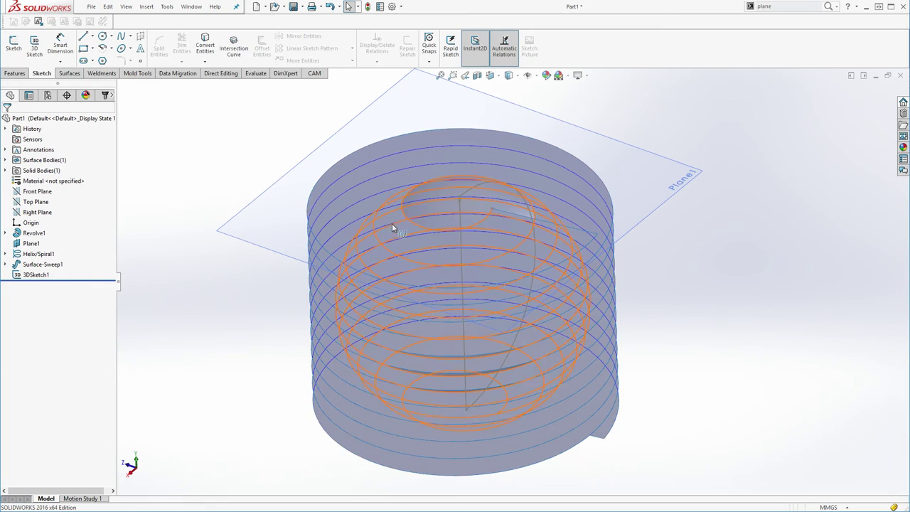
# - Hide Plane1 and the swept surface body
pyautogui.moveTo(491, 238); pyautogui.dragTo(480, 116, button='middle')
pyautogui.rightClick(480, 115)
pyautogui.click(509, 102)
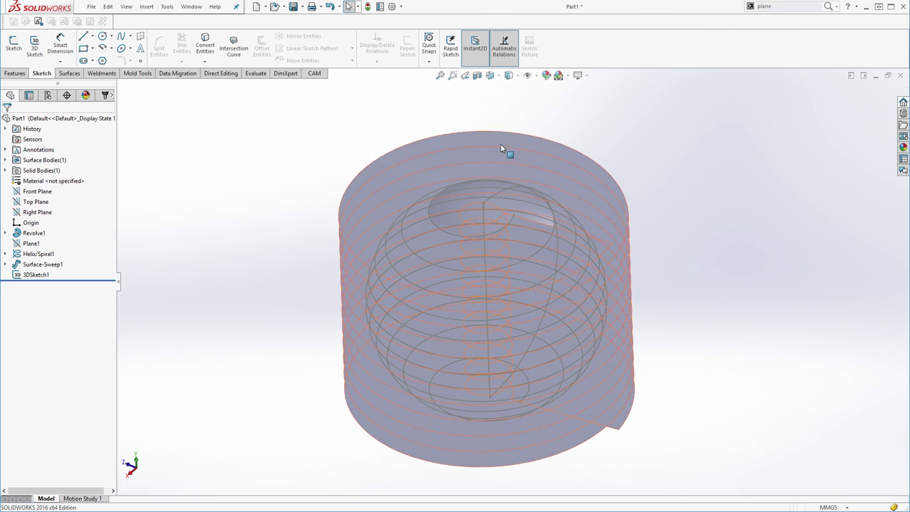
pyautogui.rightClick(506, 146)
pyautogui.click(520, 122)
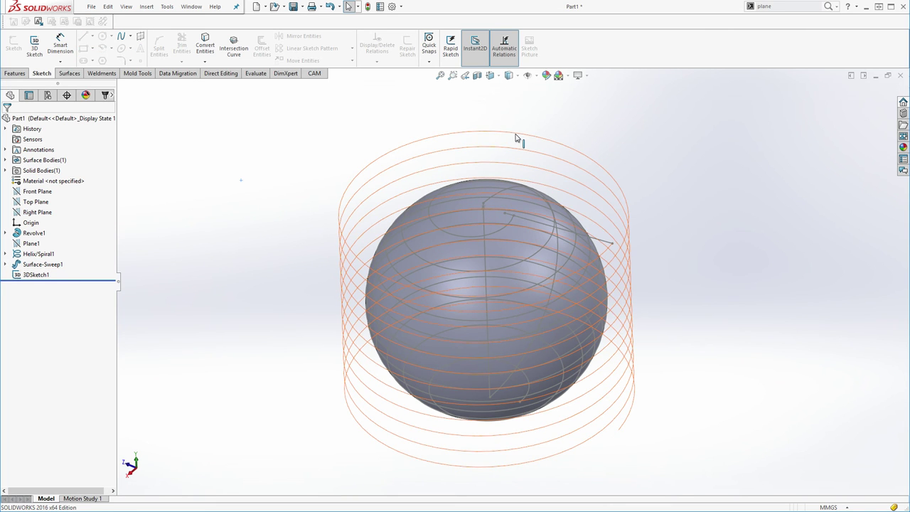
# - Hide the helix, the sphere's profile sketch and the solid sphere body
pyautogui.rightClick(523, 131)
pyautogui.click(534, 118)
pyautogui.rightClick(493, 193)
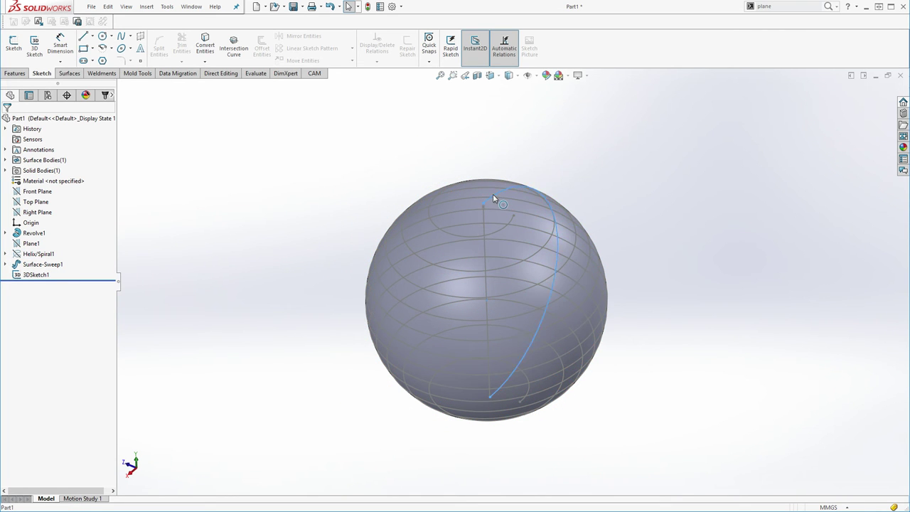
pyautogui.click(512, 182)
pyautogui.rightClick(480, 210)
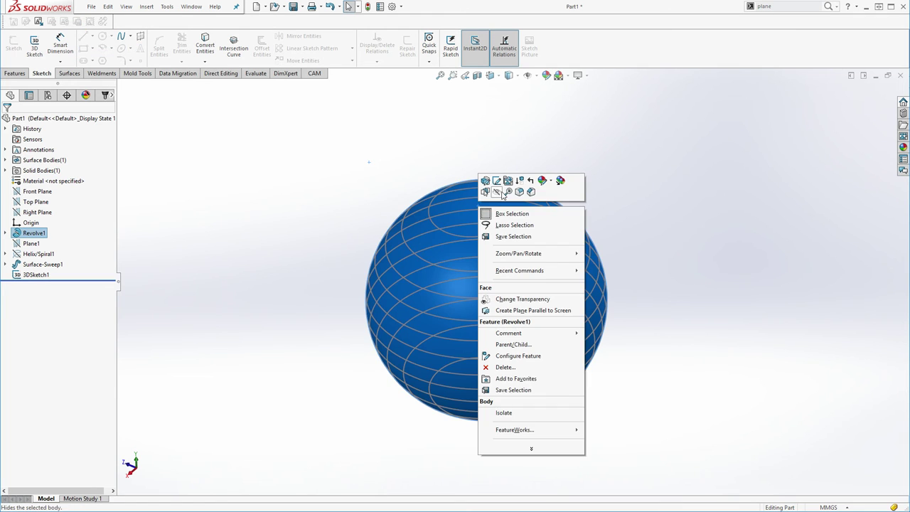
pyautogui.click(502, 194)
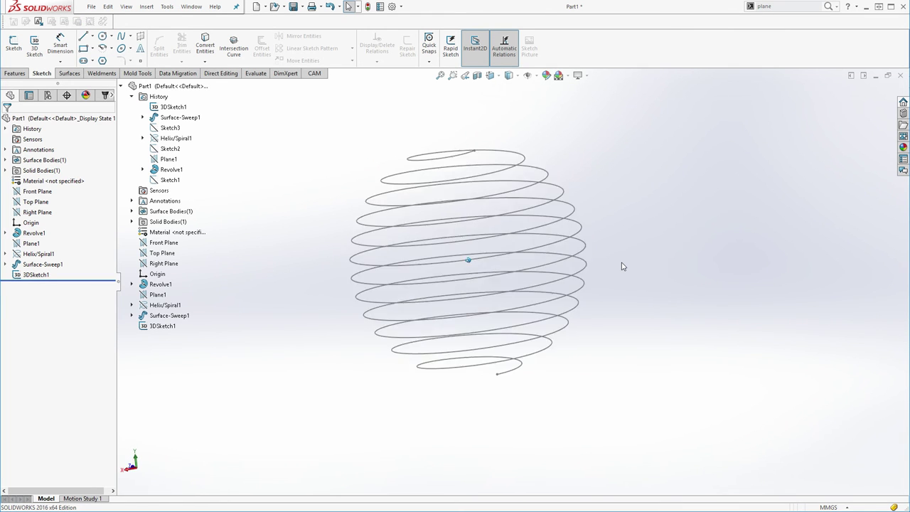
# - Examine the spherical spiral curve and its two ends from several angles, including the top view
pyautogui.moveTo(623, 266); pyautogui.dragTo(629, 271, button='middle')
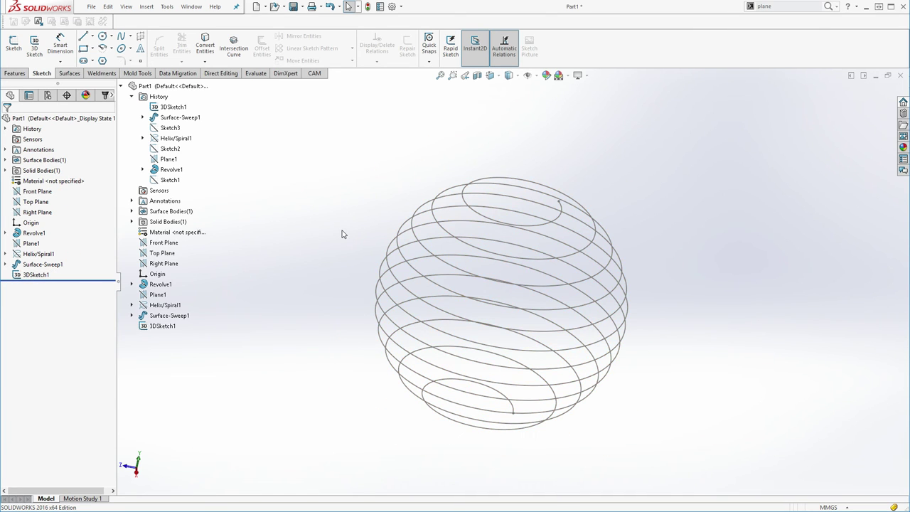
pyautogui.moveTo(343, 234); pyautogui.dragTo(535, 300, button='middle')
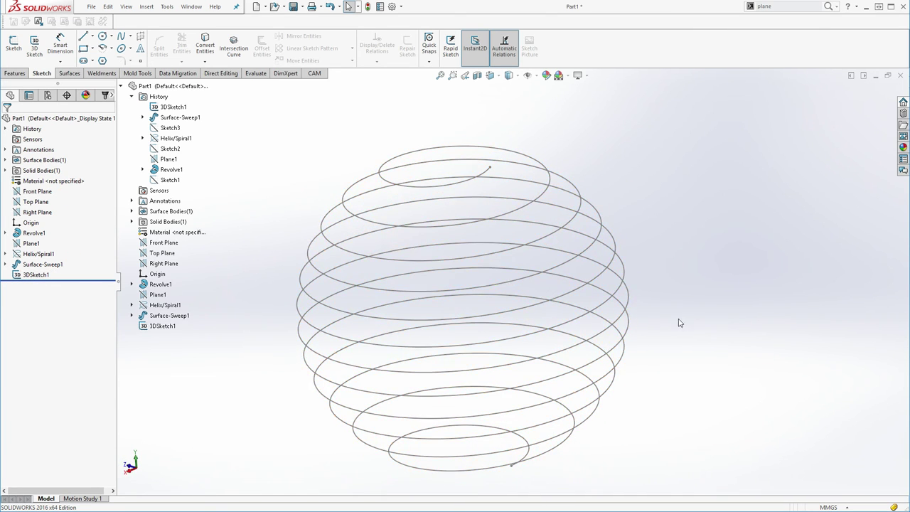
pyautogui.moveTo(678, 323); pyautogui.dragTo(675, 290, button='middle')
pyautogui.hotkey('ctrl', '5')
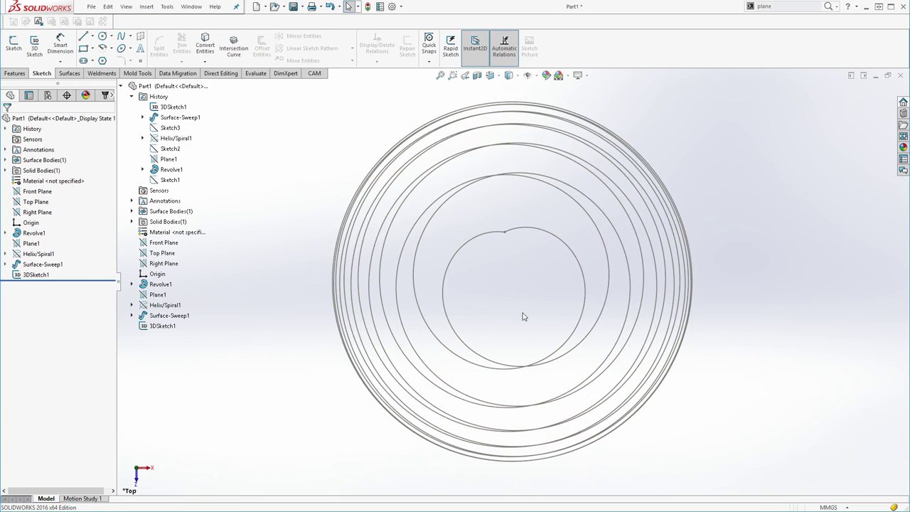
pyautogui.moveTo(523, 316)
pyautogui.mouseDown(button='middle')
pyautogui.moveTo(493, 146)
pyautogui.moveTo(468, 161)
pyautogui.moveTo(488, 156)
pyautogui.moveTo(475, 136)
pyautogui.mouseUp(button='middle')
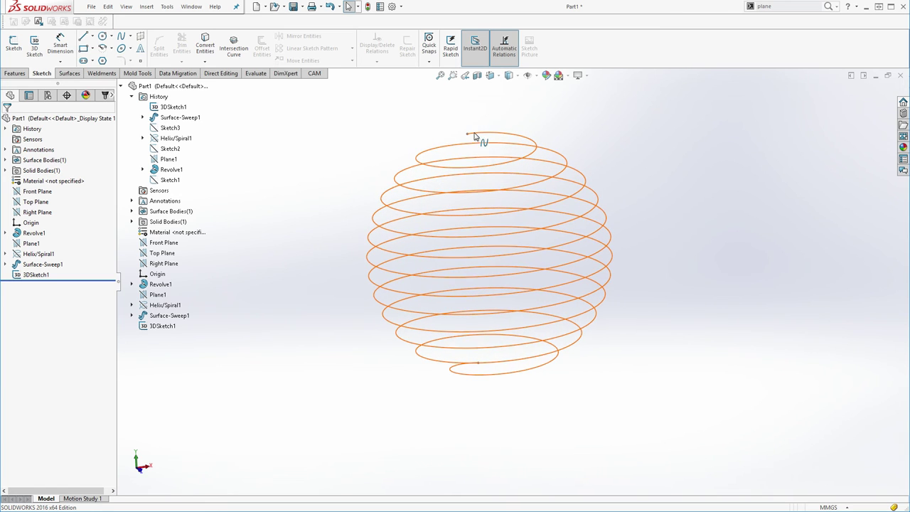
pyautogui.click(476, 135)
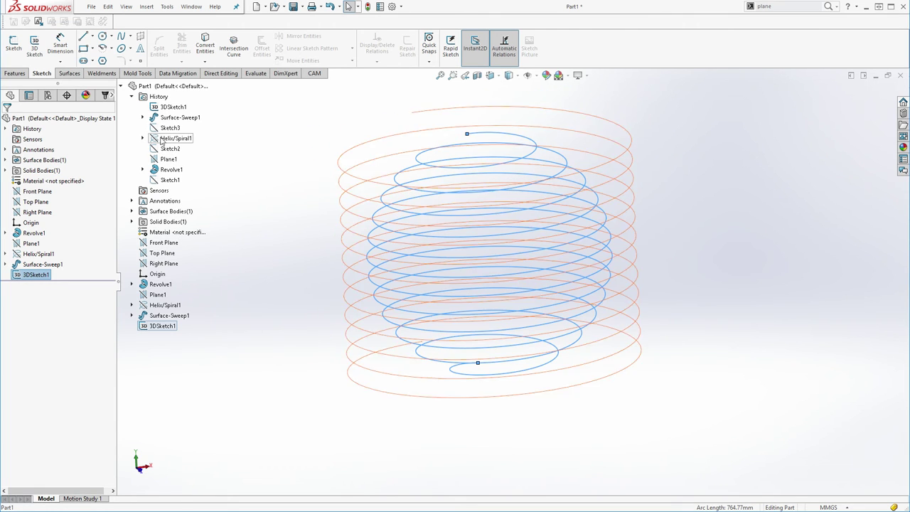
pyautogui.press('Escape')
# - Examine how the Front, Right and Top planes lie relative to the ends of the spherical spiral curve
pyautogui.click(132, 97)
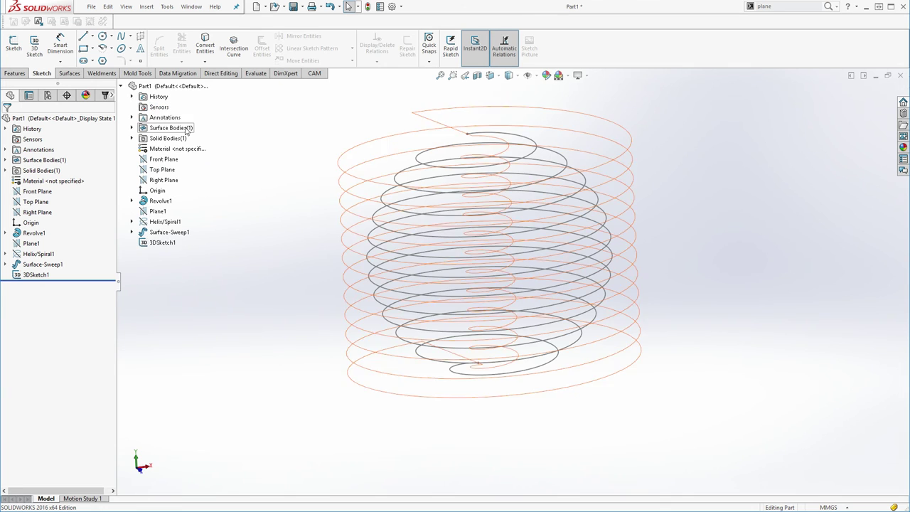
pyautogui.click(163, 159)
pyautogui.hotkey('ctrl', '8')
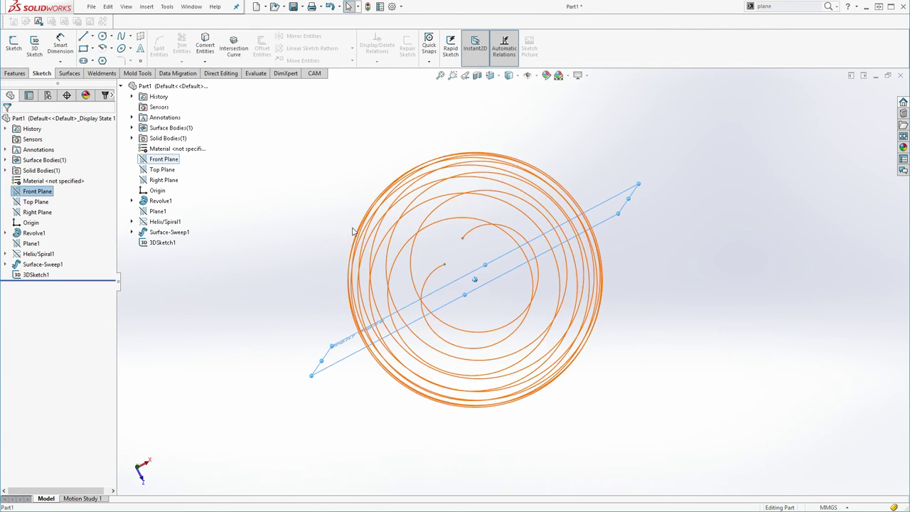
pyautogui.moveTo(353, 232); pyautogui.dragTo(195, 188, button='middle')
pyautogui.click(163, 180)
pyautogui.moveTo(360, 253); pyautogui.dragTo(408, 269, button='middle')
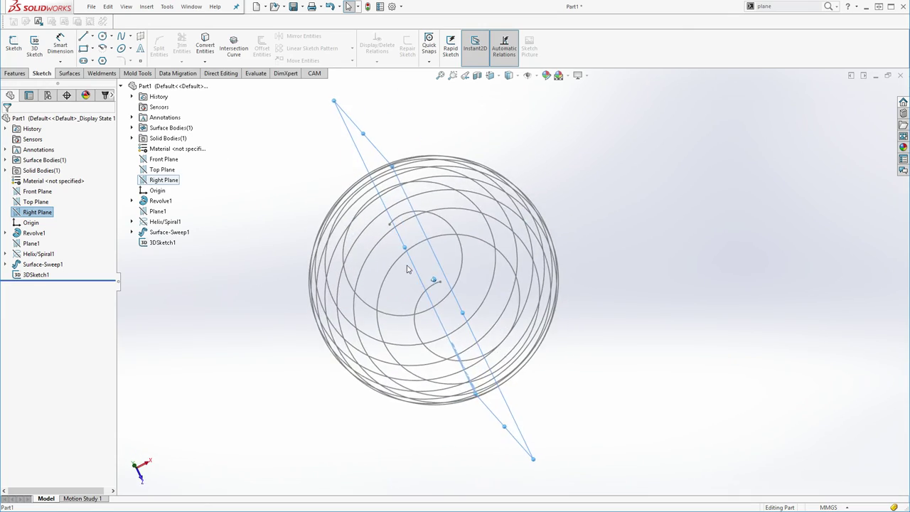
pyautogui.click(168, 172)
pyautogui.hotkey('ctrl', '8')
pyautogui.click(343, 187)
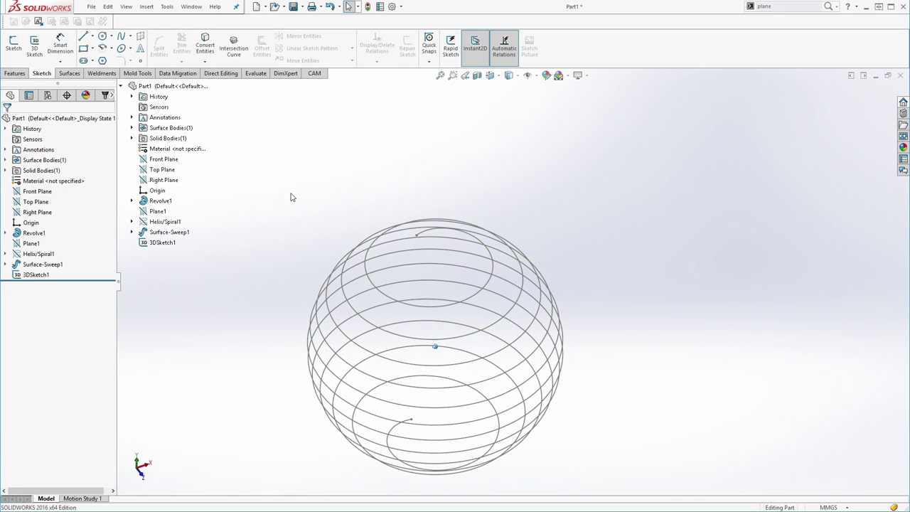
pyautogui.click(13, 42)
pyautogui.click(15, 73)
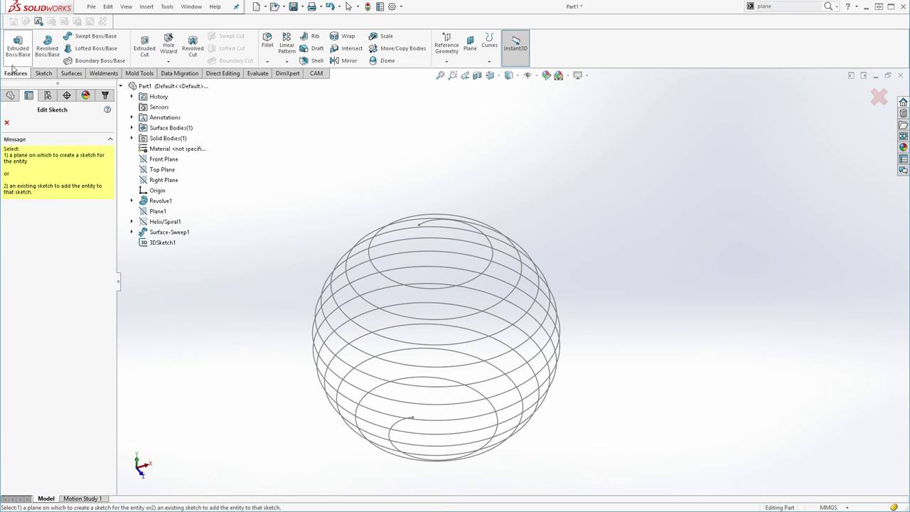
pyautogui.click(41, 74)
pyautogui.click(16, 51)
# - Create a reference plane perpendicular to the spherical spiral curve and coincident with its upper end point
pyautogui.click(15, 74)
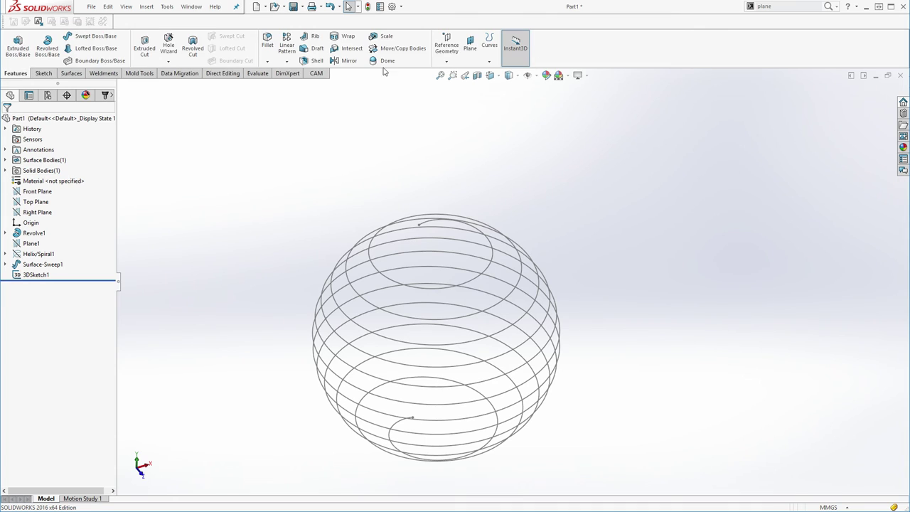
pyautogui.click(469, 44)
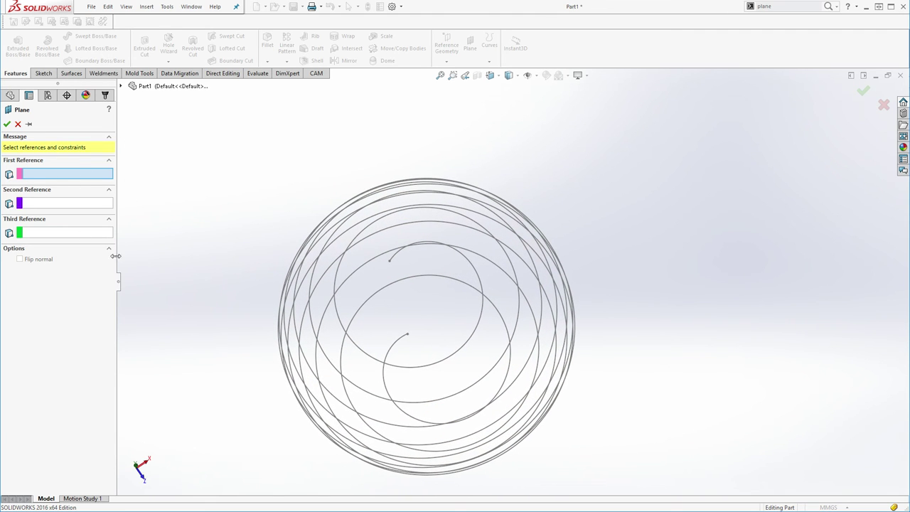
pyautogui.click(398, 259)
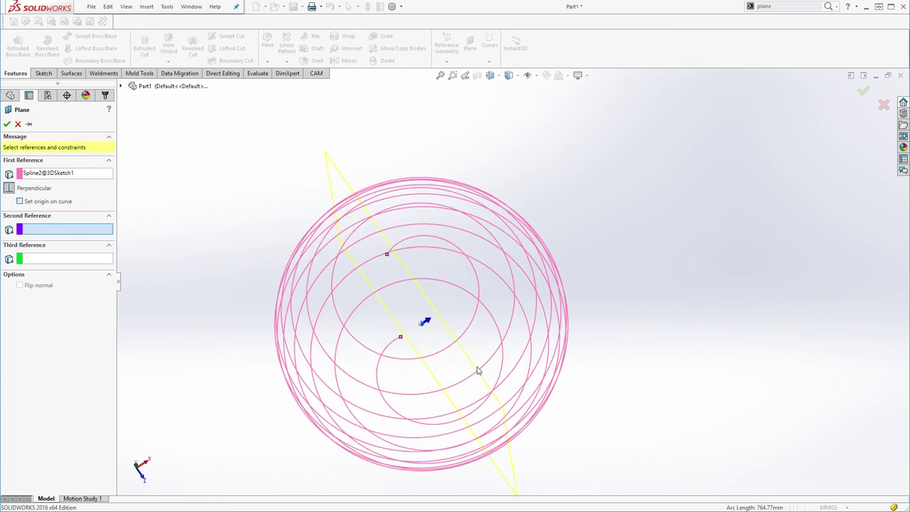
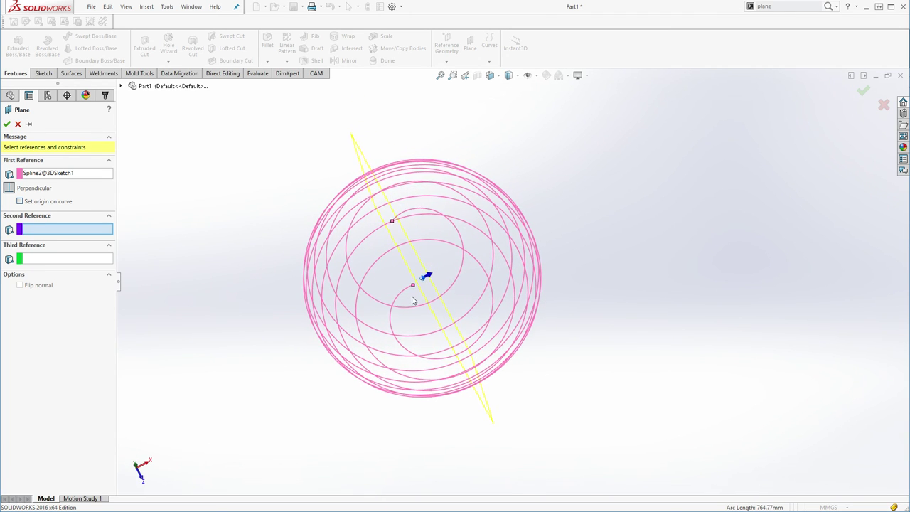
pyautogui.hotkey('ctrl', '5')
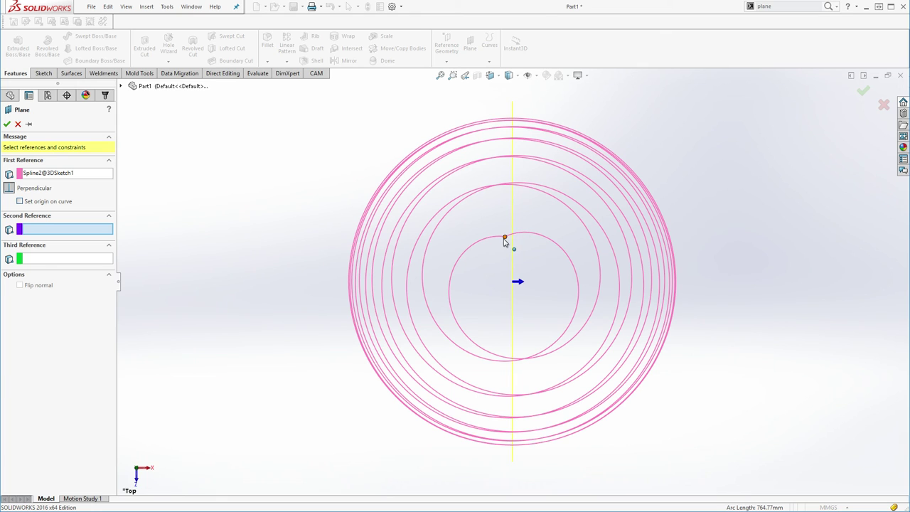
pyautogui.hotkey('ctrl', '7')
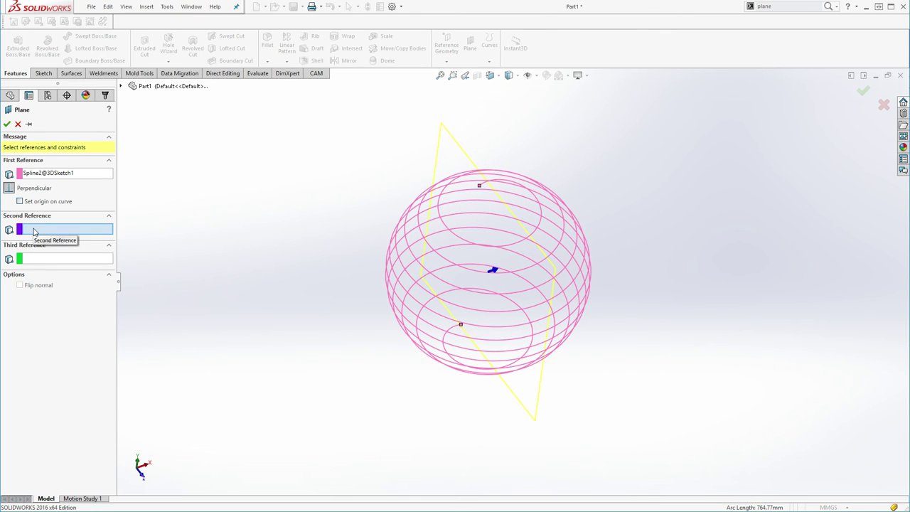
pyautogui.click(479, 186)
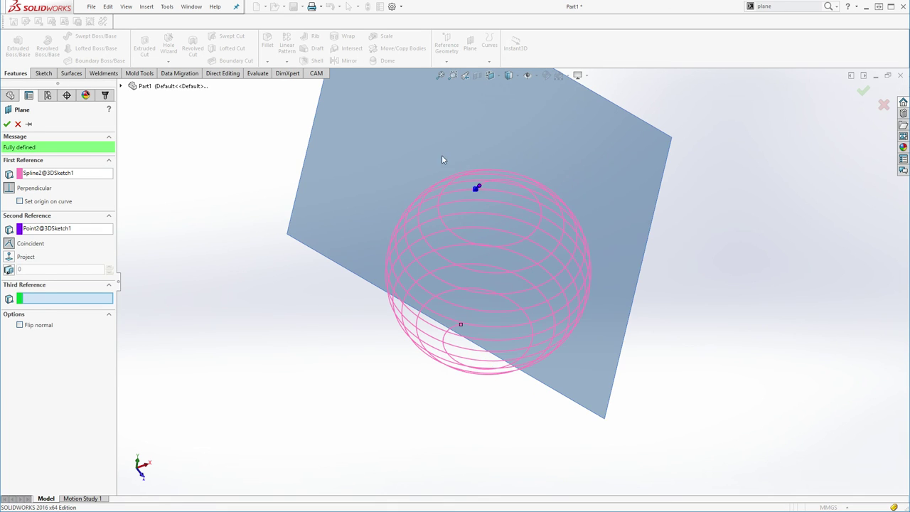
pyautogui.moveTo(511, 152); pyautogui.dragTo(462, 125, button='middle')
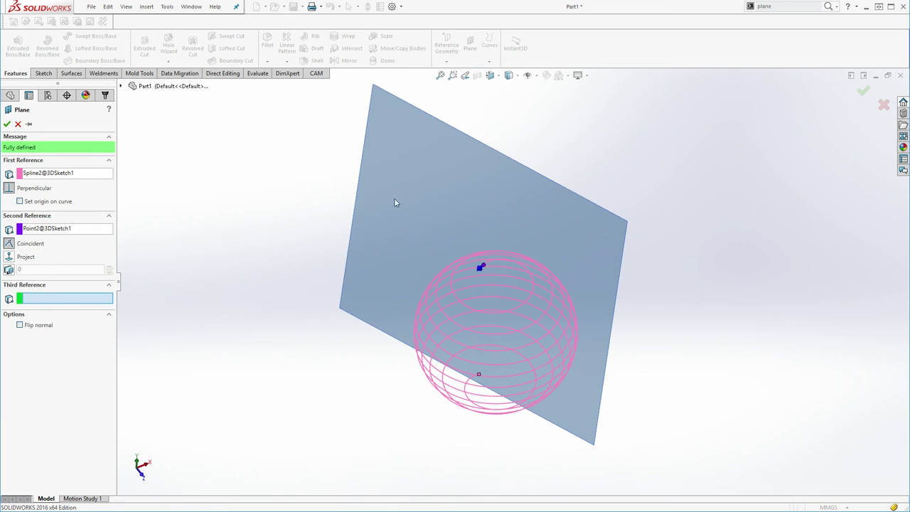
pyautogui.moveTo(483, 266); pyautogui.dragTo(459, 267, button='middle')
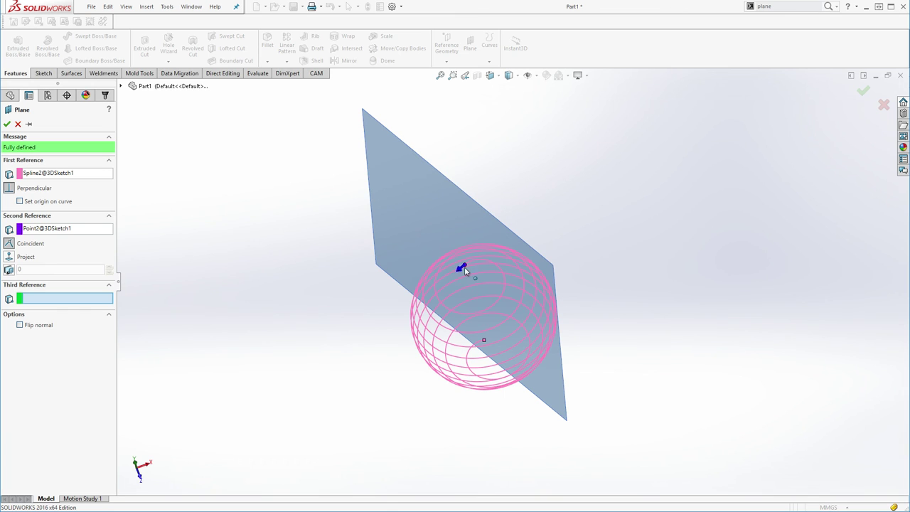
pyautogui.scroll(-4, 465, 287)
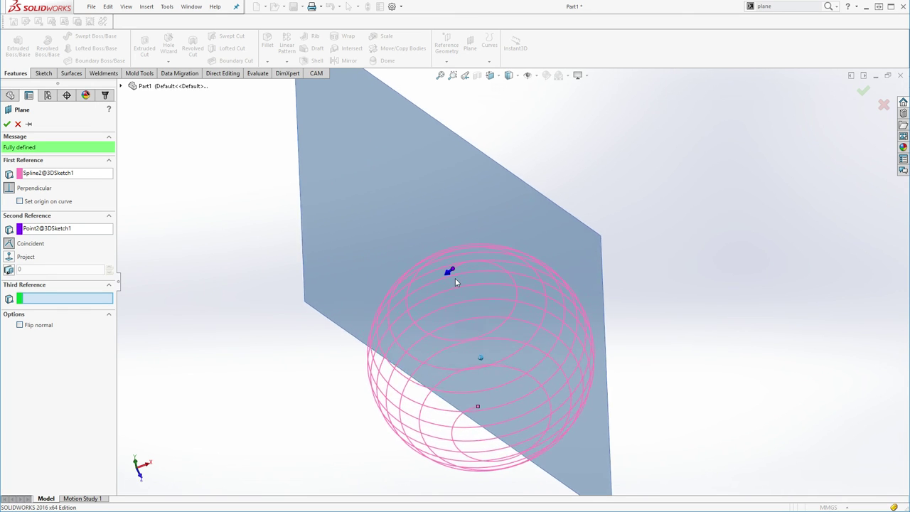
pyautogui.scroll(-1, 459, 268)
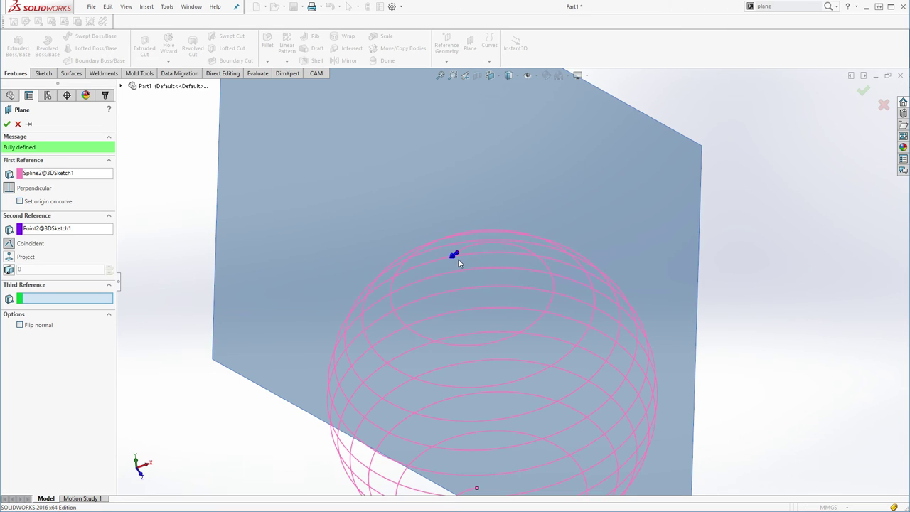
pyautogui.moveTo(485, 267); pyautogui.dragTo(447, 237, button='middle')
pyautogui.scroll(-2, 478, 233)
pyautogui.scroll(2, 443, 201)
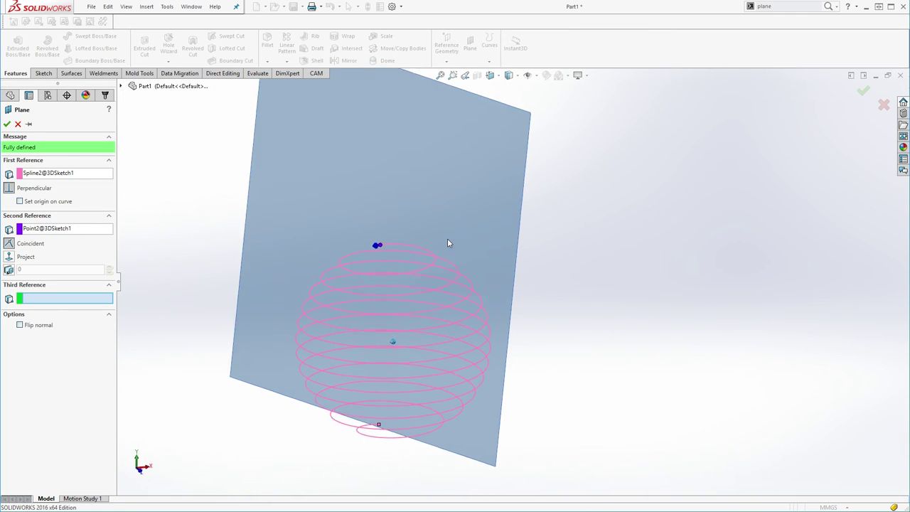
pyautogui.click(8, 124)
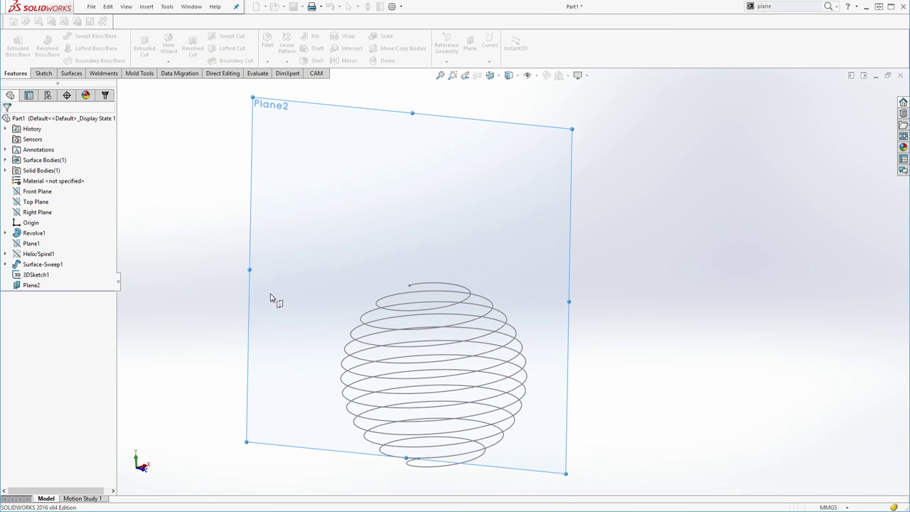
# - Sketch a circle about 4.5 mm in diameter on the new plane, above the spiral's upper end
pyautogui.click(41, 74)
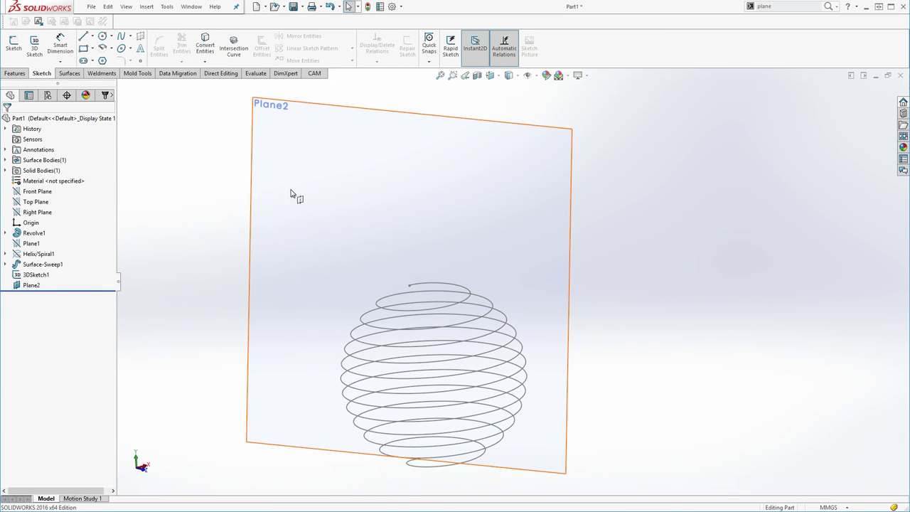
pyautogui.click(104, 36)
pyautogui.click(381, 228)
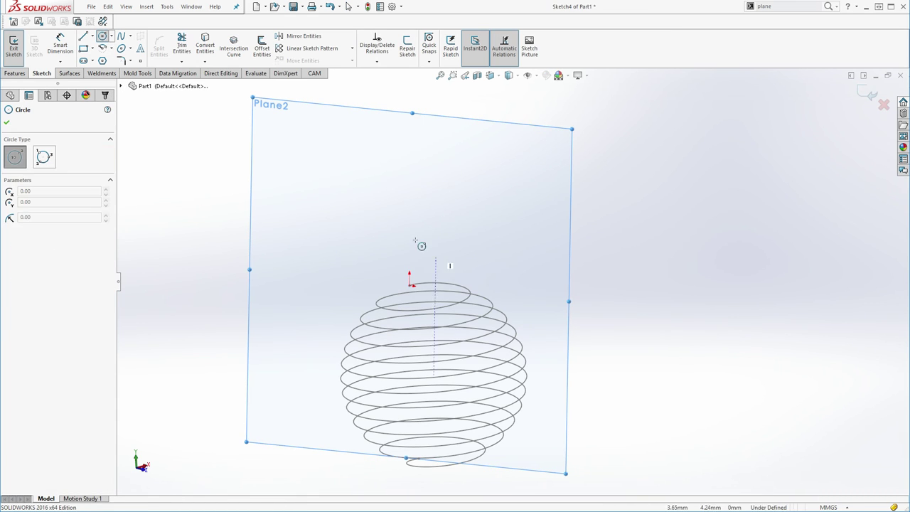
pyautogui.click(387, 216)
pyautogui.click(400, 227)
pyautogui.press('Escape')
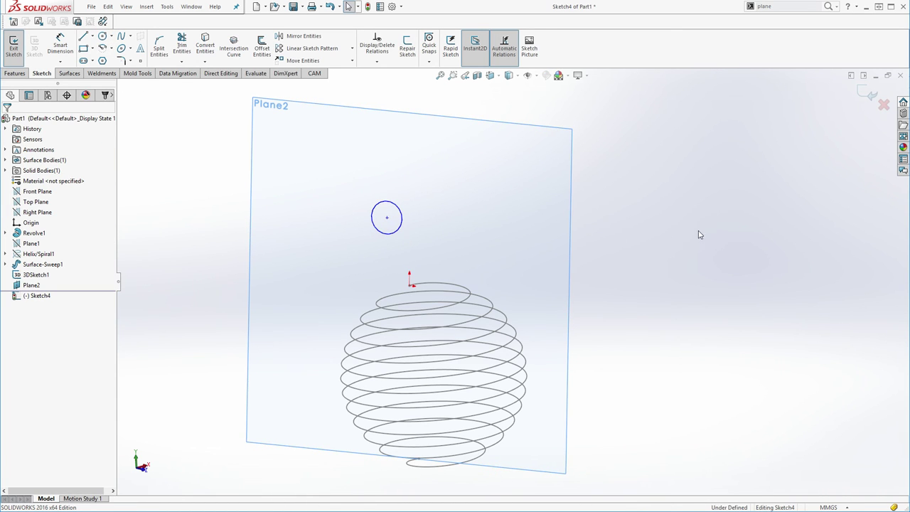
# - Move the circle by its centre point closer to the spiral's upper end
pyautogui.click(387, 217)
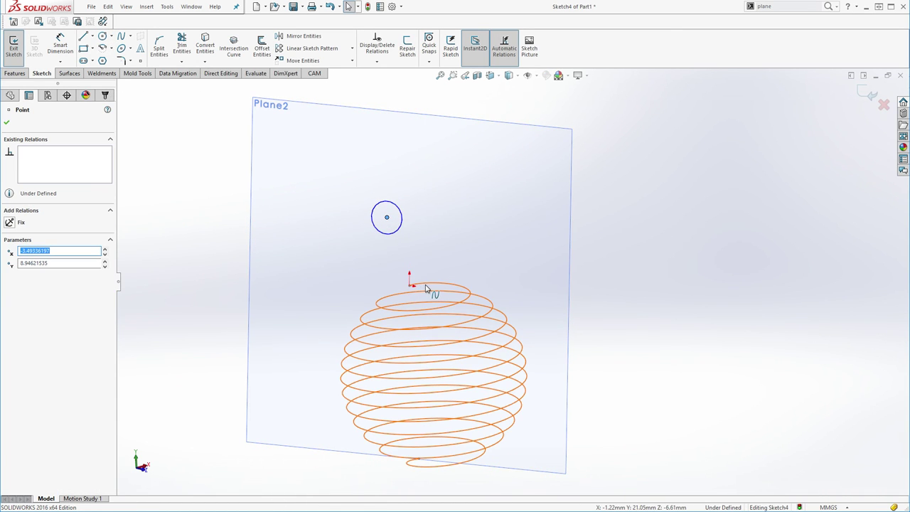
pyautogui.click(661, 287)
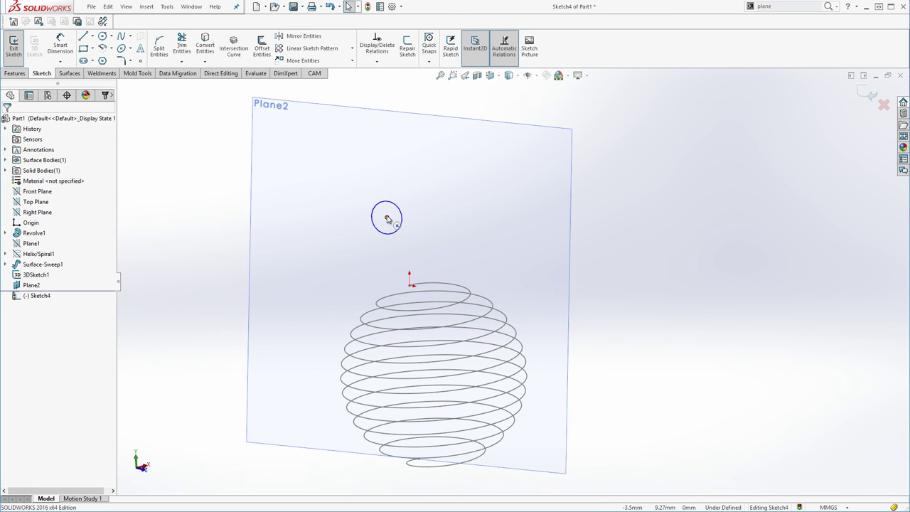
pyautogui.moveTo(387, 218); pyautogui.dragTo(381, 247)
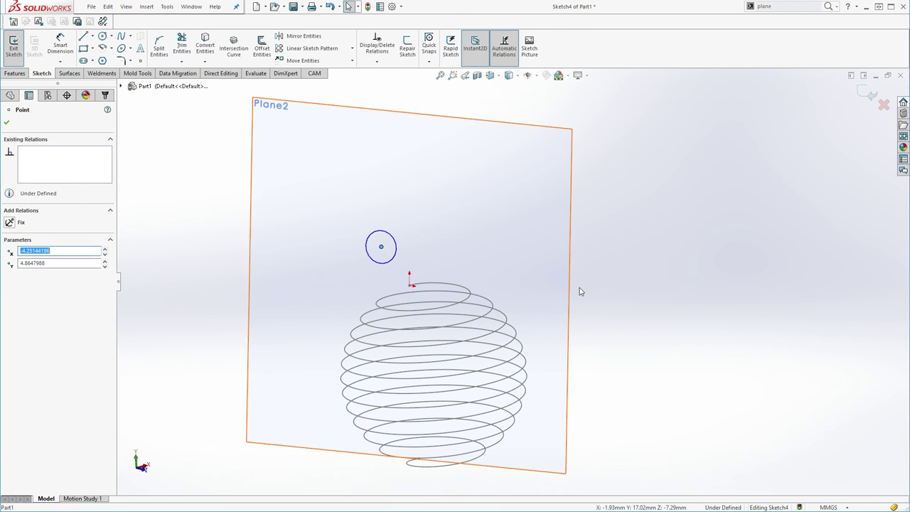
pyautogui.click(580, 291)
# - Add a Pierce relation between the circle's centre and the spiral curve, picking the curve on a side turn
pyautogui.click(381, 246)
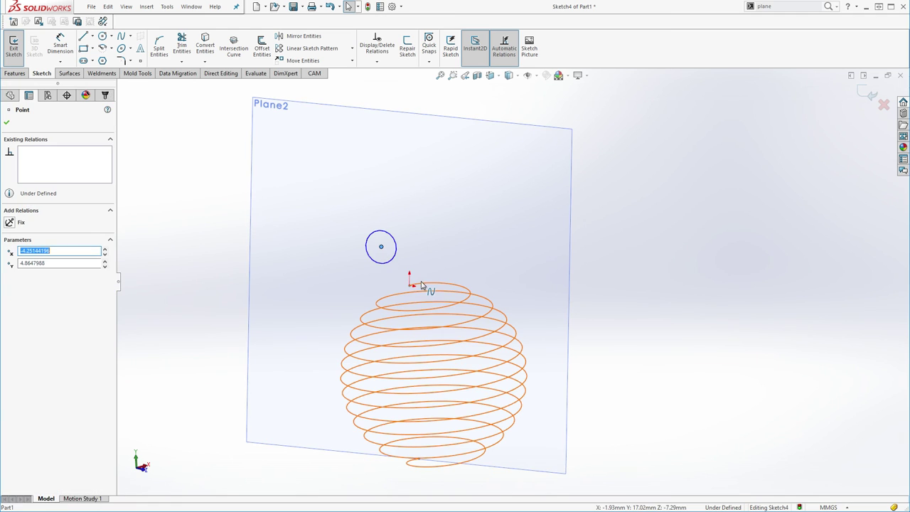
pyautogui.scroll(-6, 457, 271)
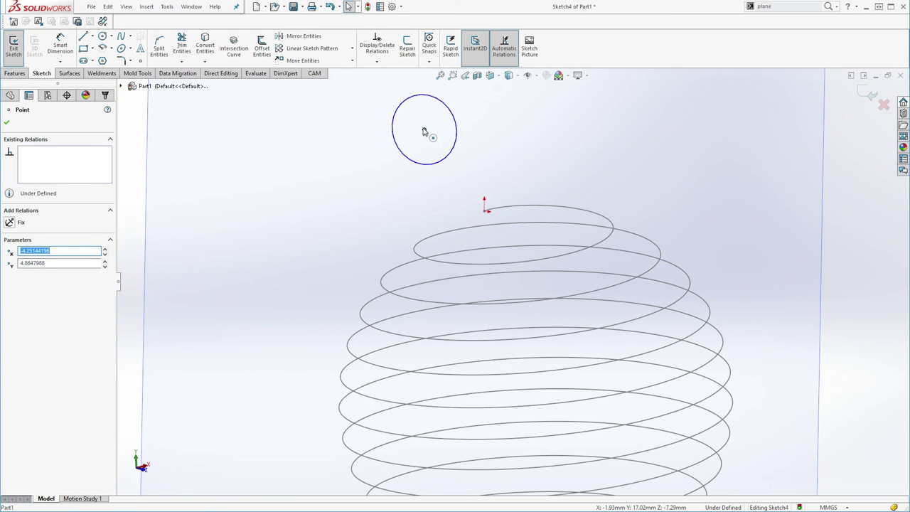
pyautogui.keyDown('ctrl'); pyautogui.click(351, 369); pyautogui.keyUp('ctrl')
pyautogui.click(378, 325)
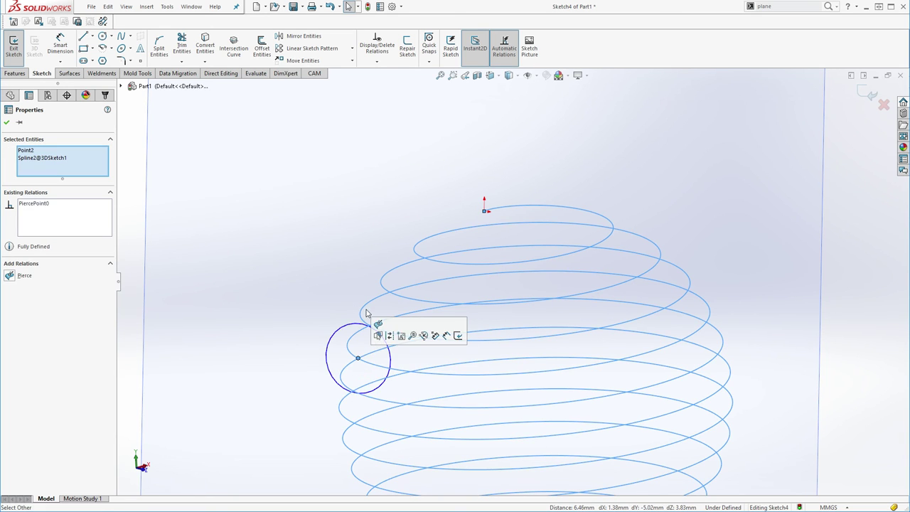
pyautogui.moveTo(359, 358); pyautogui.dragTo(376, 365, button='middle')
pyautogui.scroll(2, 374, 361)
pyautogui.click(179, 236)
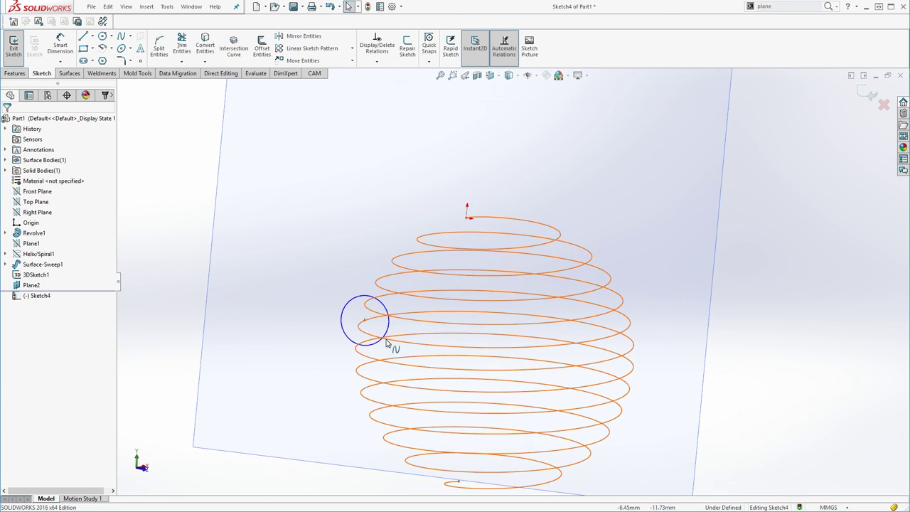
# - Delete the circle centre's Pierce relation and add a new one with the spiral curve, picking the curve near its upper end
pyautogui.click(365, 327)
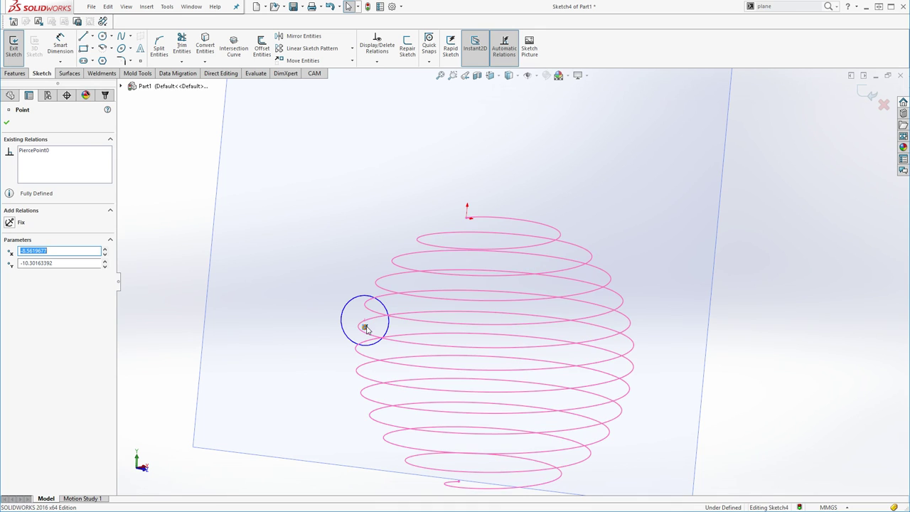
pyautogui.press('Delete')
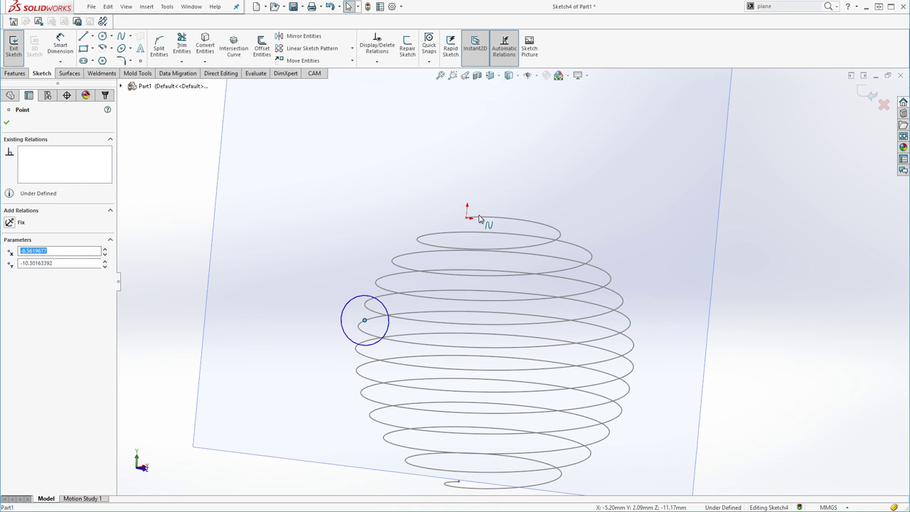
pyautogui.keyDown('ctrl'); pyautogui.click(498, 249); pyautogui.keyUp('ctrl')
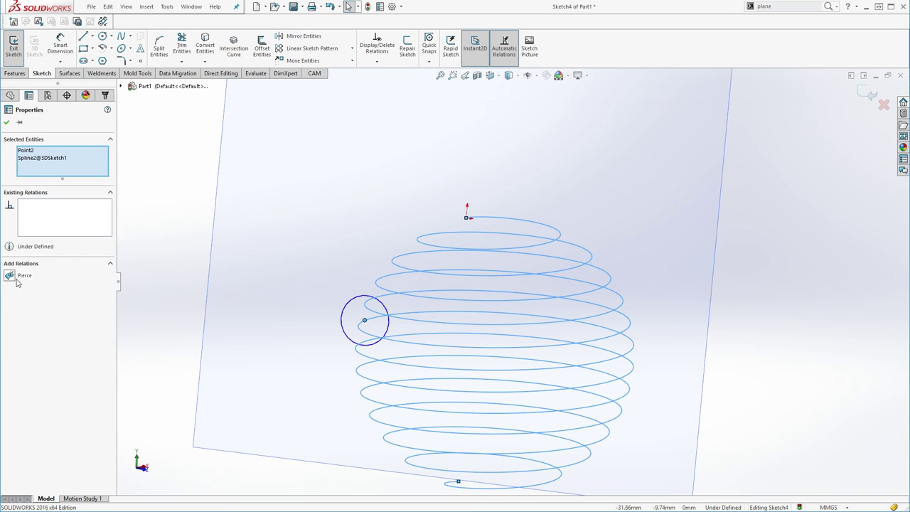
pyautogui.click(9, 276)
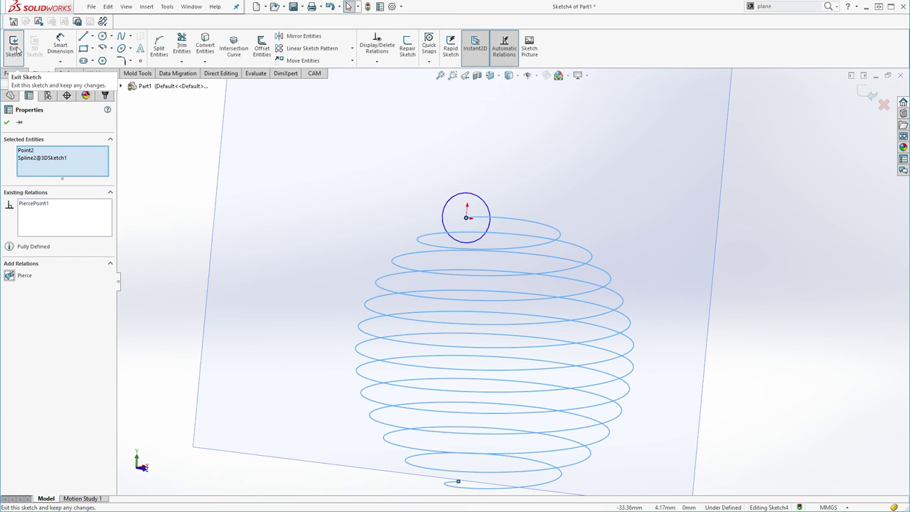
# - Dimension the profile circle at the spiral's upper end with a diameter of 1.25 mm
pyautogui.click(60, 46)
pyautogui.click(481, 197)
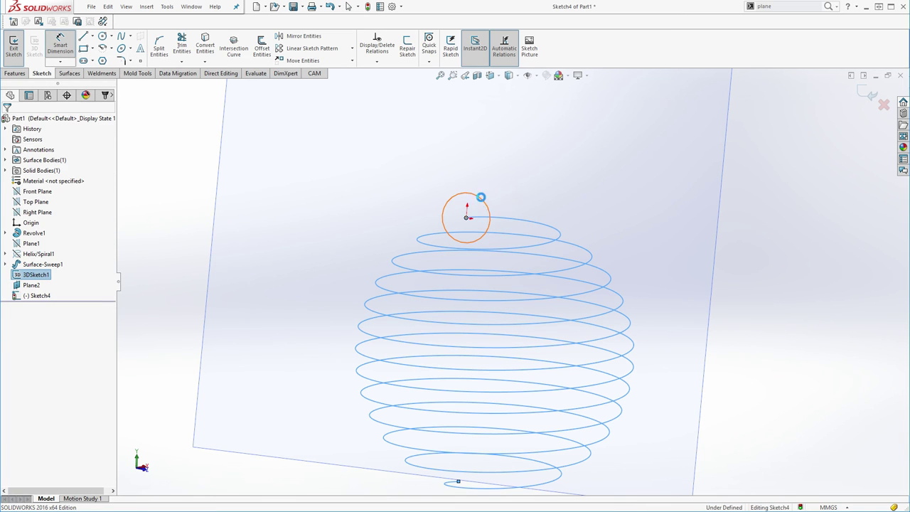
pyautogui.click(62, 44)
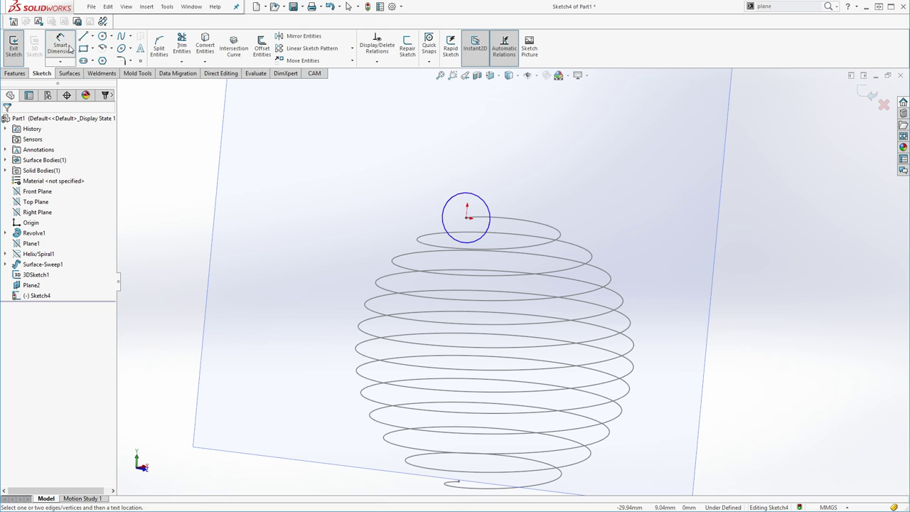
pyautogui.click(487, 206)
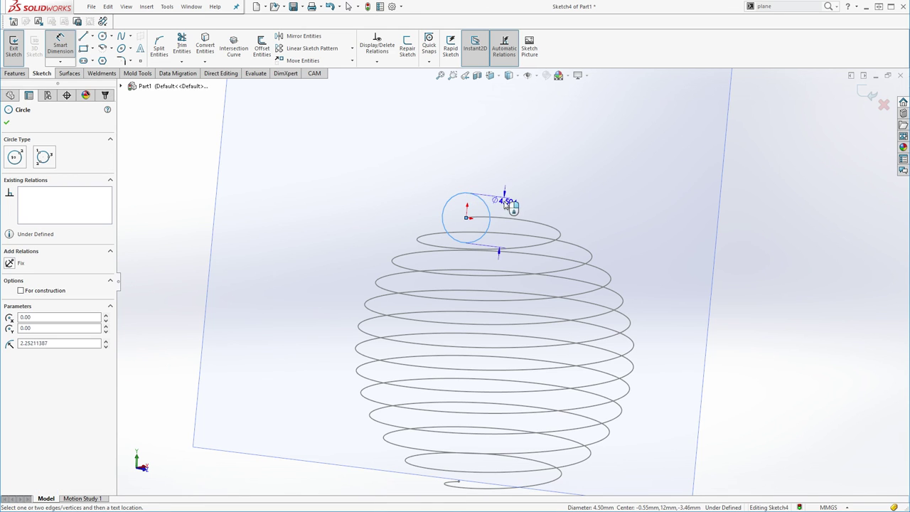
pyautogui.click(519, 198)
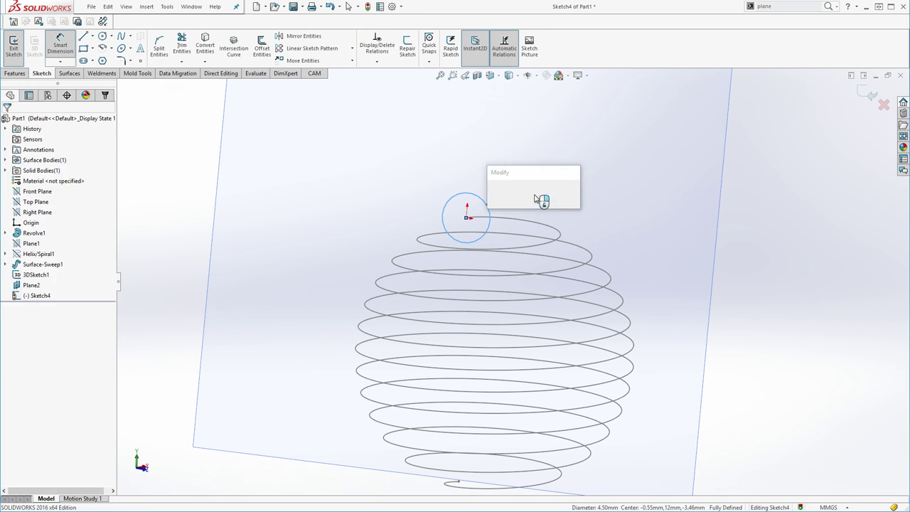
pyautogui.write('1.25')
pyautogui.press('Return')
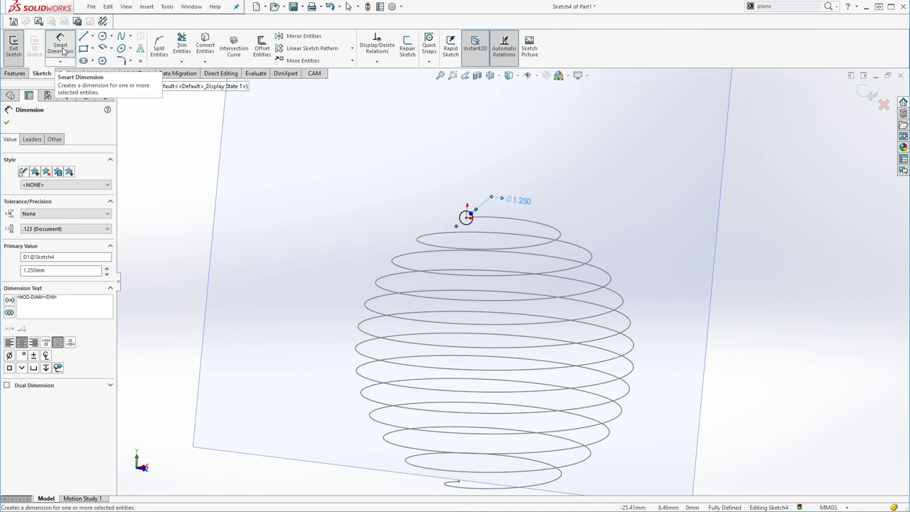
# - Create a swept boss with the 1.25 mm circle as the profile and the spherical spiral 3D sketch as the path
pyautogui.click(23, 75)
pyautogui.moveTo(329, 240); pyautogui.dragTo(323, 281, button='middle')
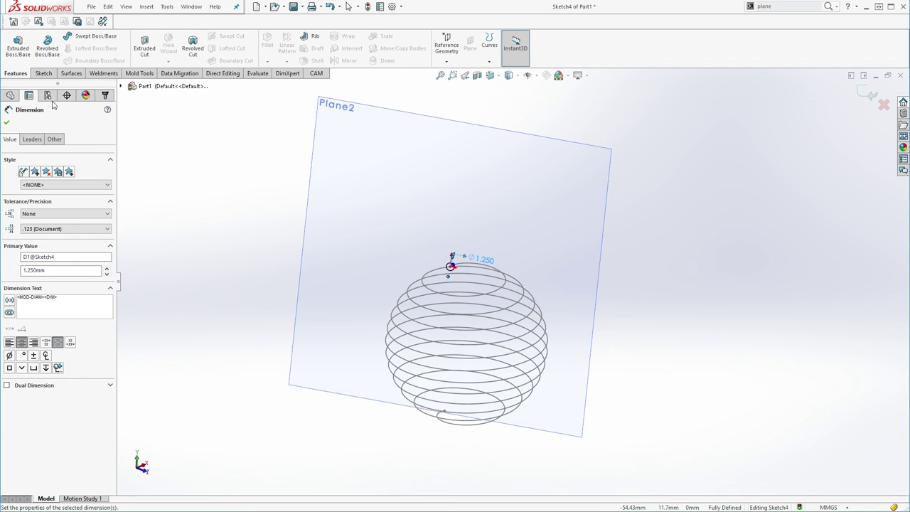
pyautogui.click(91, 36)
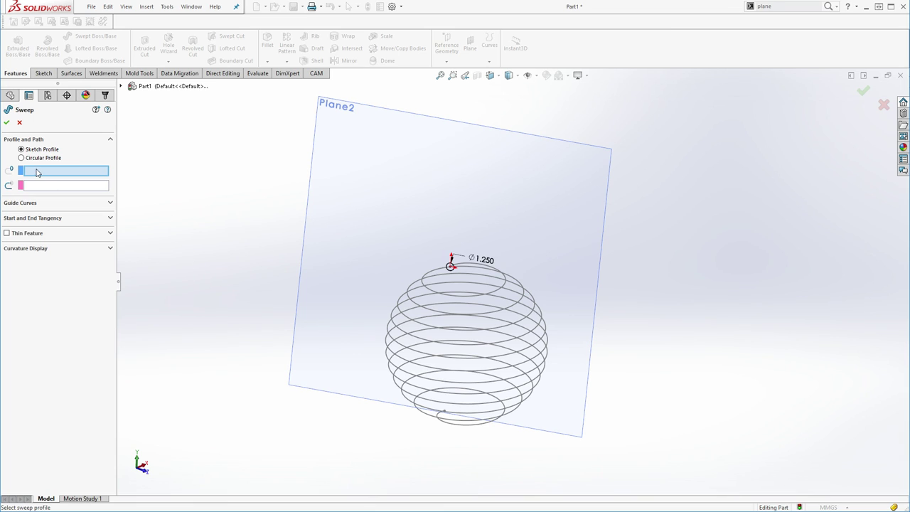
pyautogui.click(450, 267)
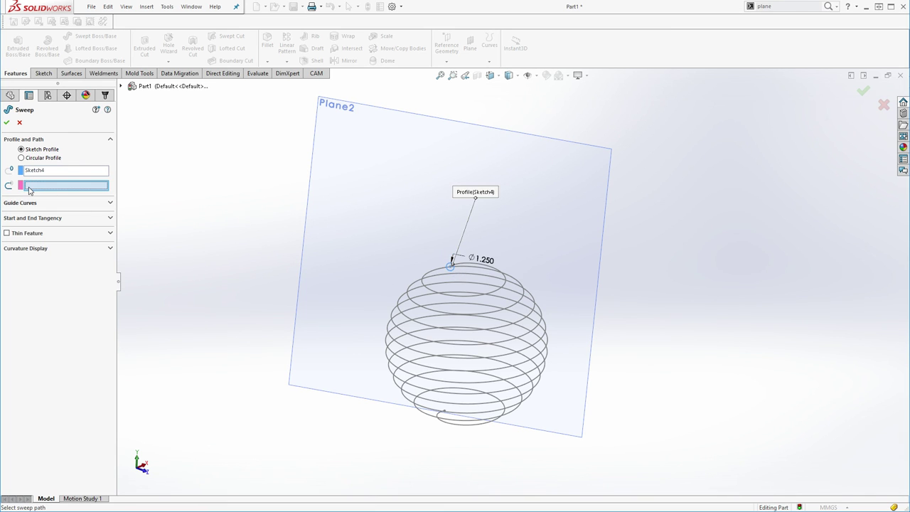
pyautogui.click(461, 270)
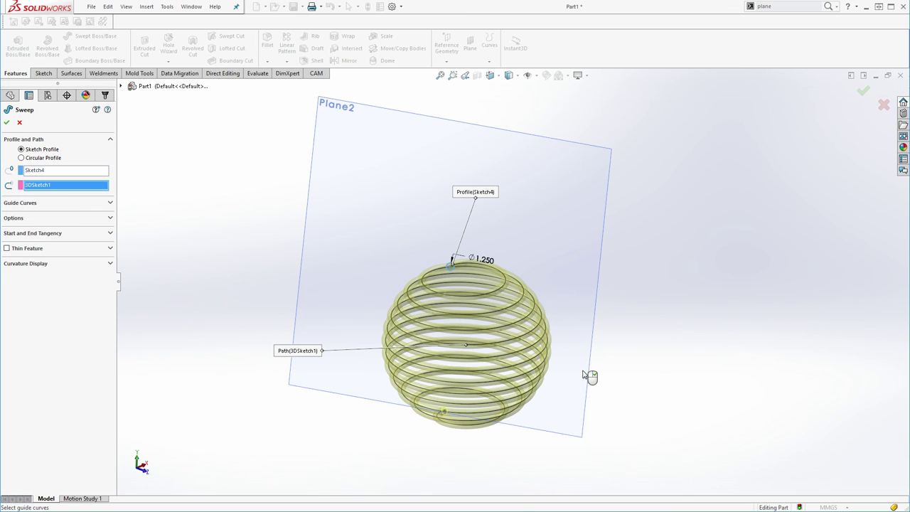
pyautogui.click(7, 123)
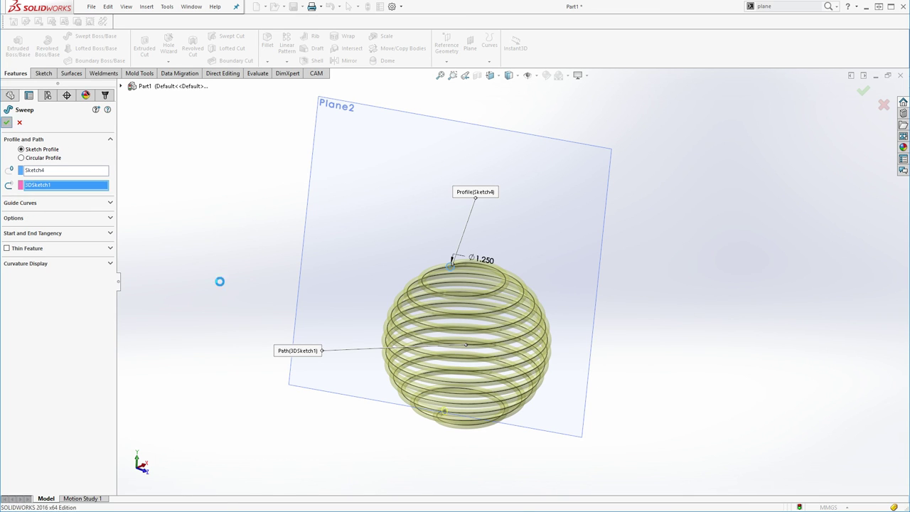
pyautogui.click(211, 262)
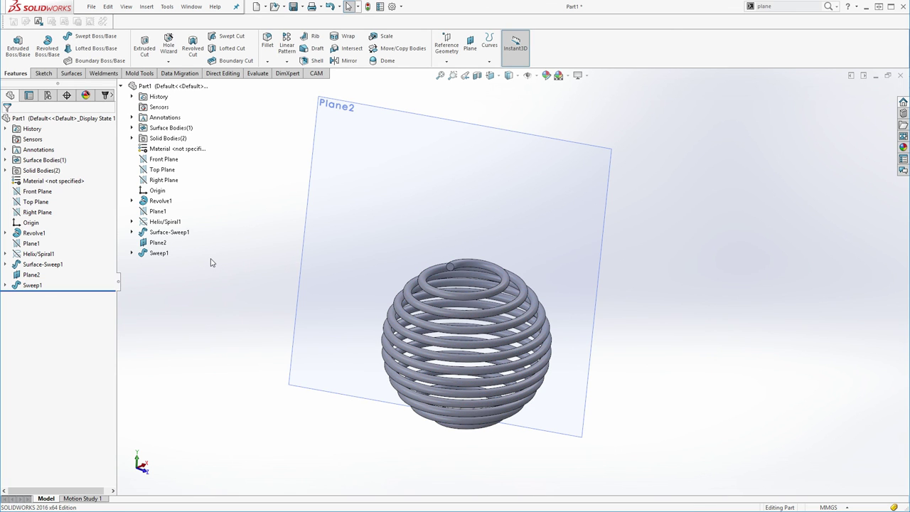
# - Hide the reference plane Plane2 that holds the circle sketch
pyautogui.moveTo(342, 304)
pyautogui.mouseDown(button='middle')
pyautogui.moveTo(315, 309)
pyautogui.moveTo(295, 297)
pyautogui.moveTo(350, 240)
pyautogui.mouseUp(button='middle')
pyautogui.rightClick(350, 239)
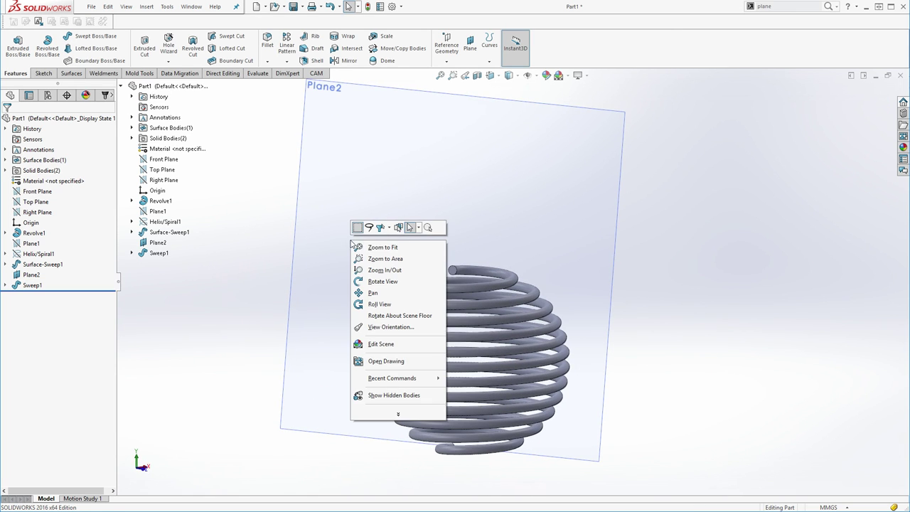
pyautogui.click(310, 214)
pyautogui.scroll(3, 353, 91)
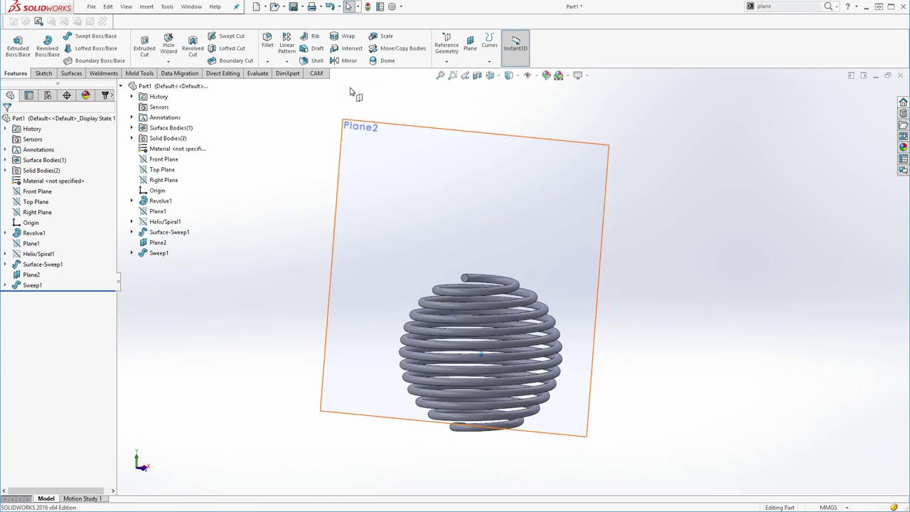
pyautogui.click(420, 179)
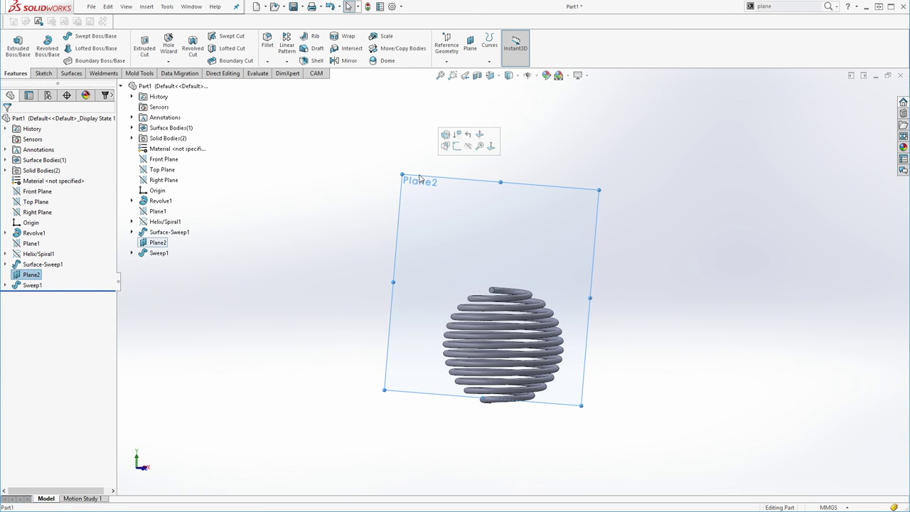
pyautogui.click(468, 146)
pyautogui.scroll(-5, 466, 288)
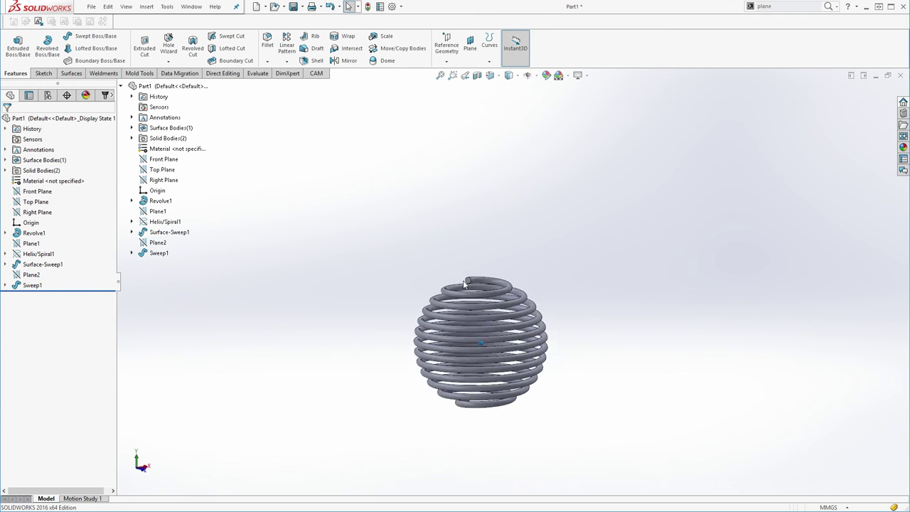
# - Examine the swept spherical coil from several sides, ending in the isometric view
pyautogui.hotkey('ctrl', '1')
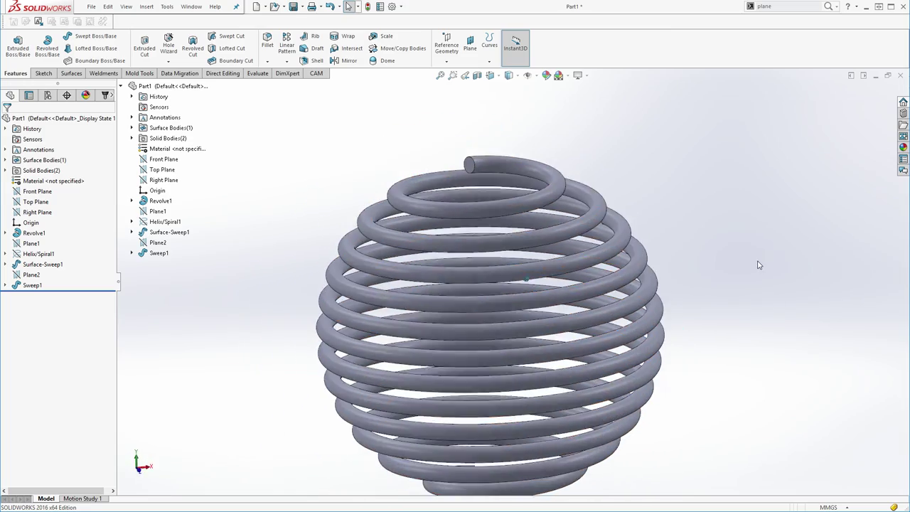
pyautogui.hotkey('ctrl', '7')
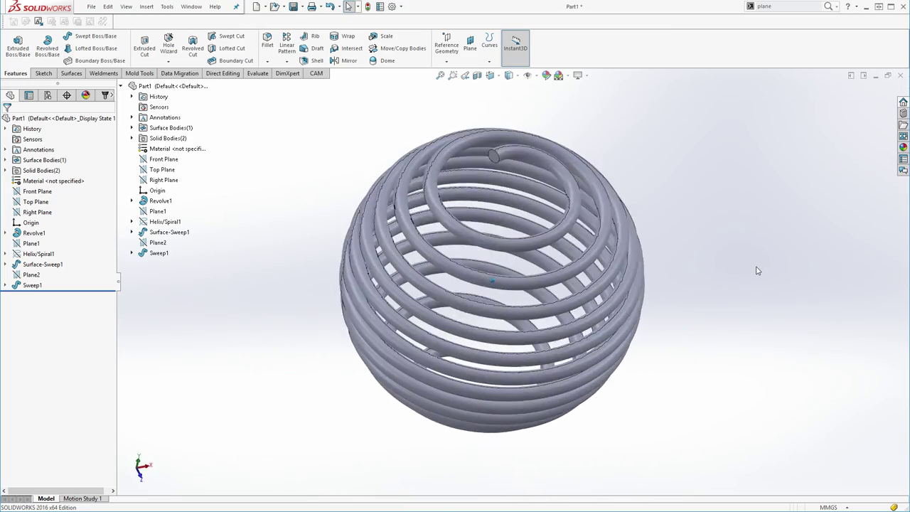
pyautogui.hotkey('ctrl', '1')
pyautogui.hotkey('ctrl', '7')
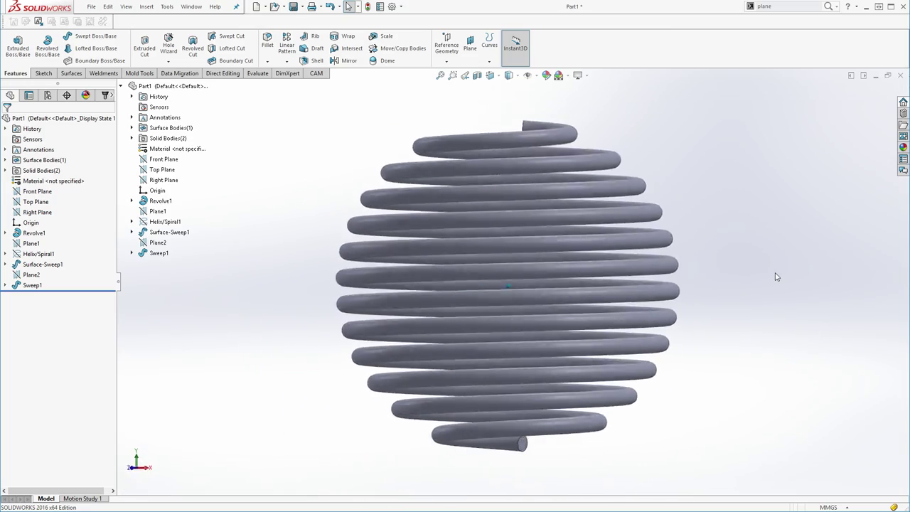
pyautogui.press('Up')
pyautogui.press('Up')
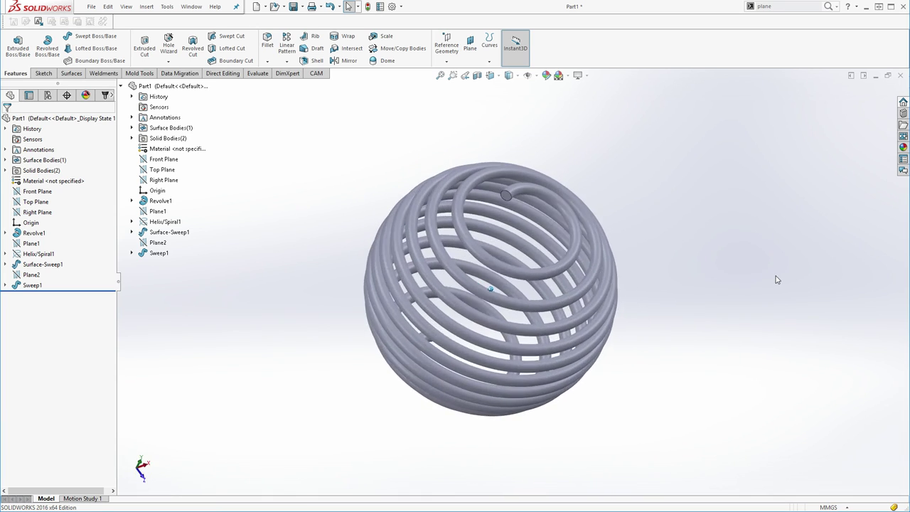
pyautogui.press('Up')
pyautogui.press('Up')
pyautogui.press('Up')
pyautogui.press('Up')
pyautogui.press('Up')
pyautogui.press('Up')
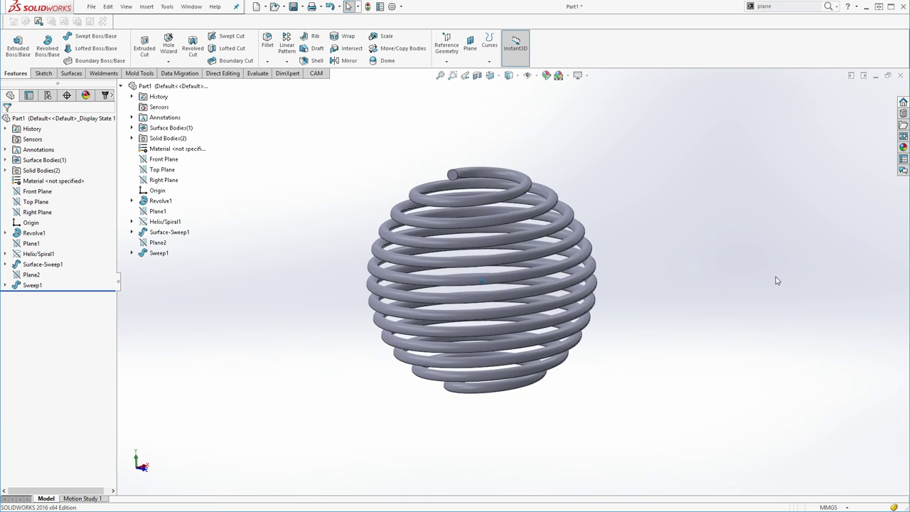
pyautogui.hotkey('ctrl', '7')
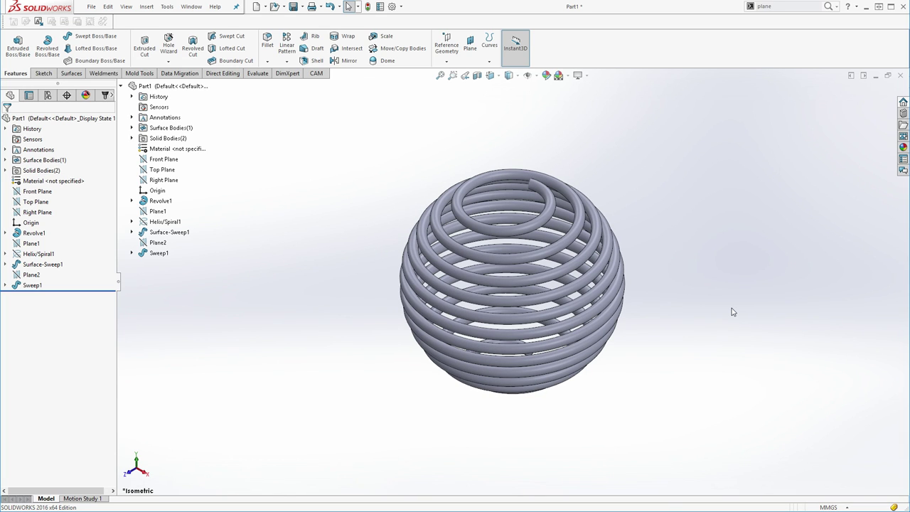
# - Set the revolved sphere's diameter to 50 mm to test how the swept coil adapts
pyautogui.click(32, 232)
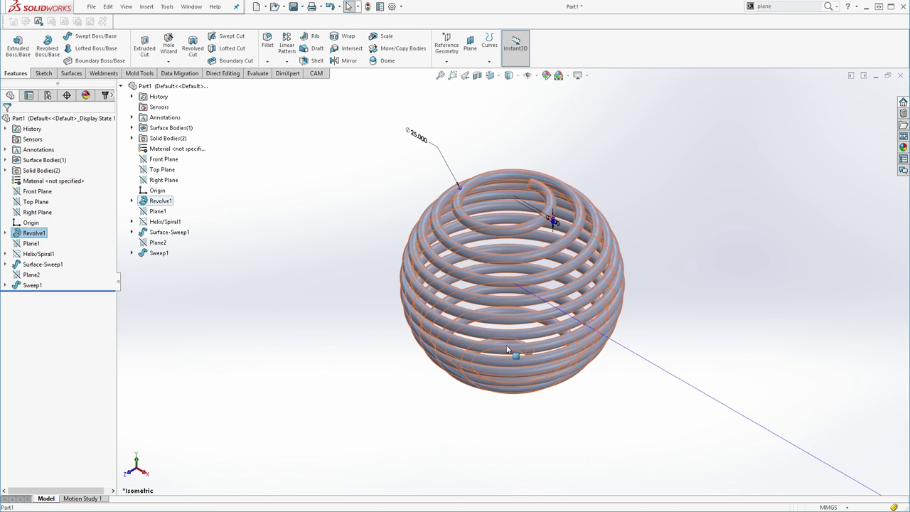
pyautogui.click(416, 136)
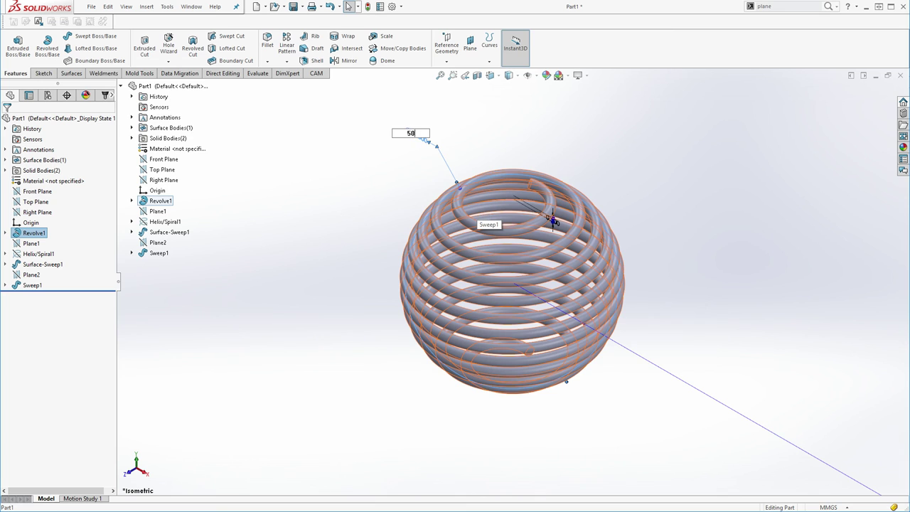
pyautogui.write('50')
pyautogui.press('Return')
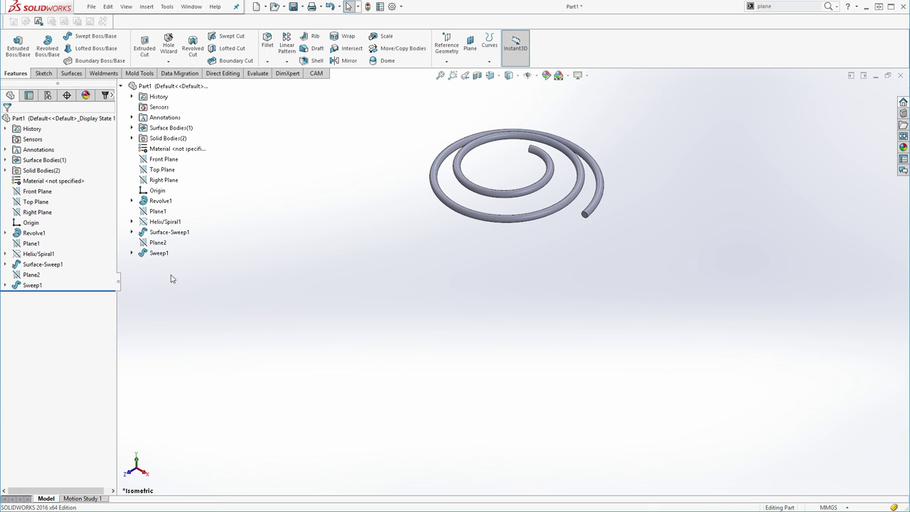
# - Set the revolved sphere's diameter back to 25 mm and show the whole coil in isometric view
pyautogui.click(33, 232)
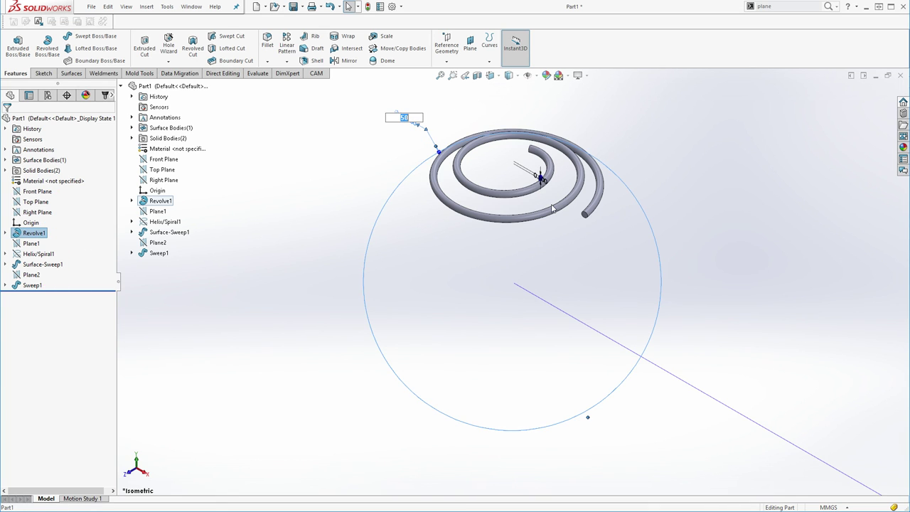
pyautogui.write('25')
pyautogui.press('Return')
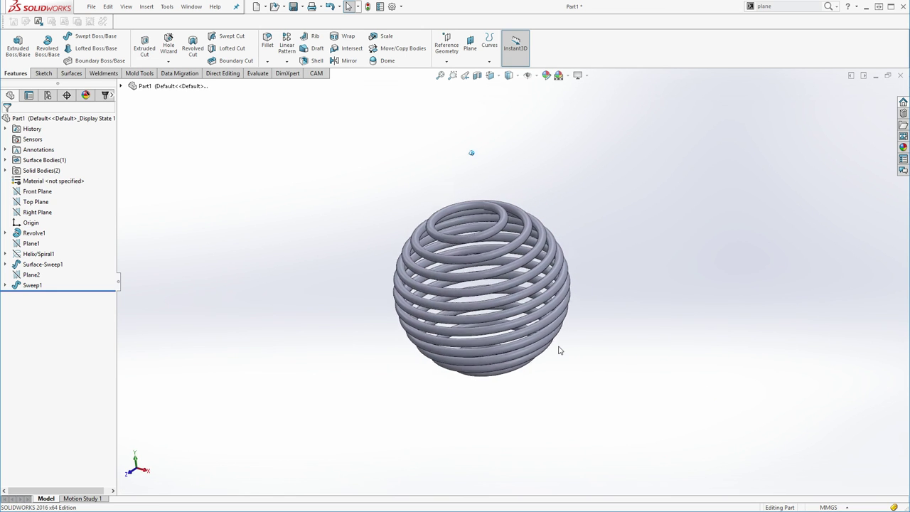
pyautogui.press('f')
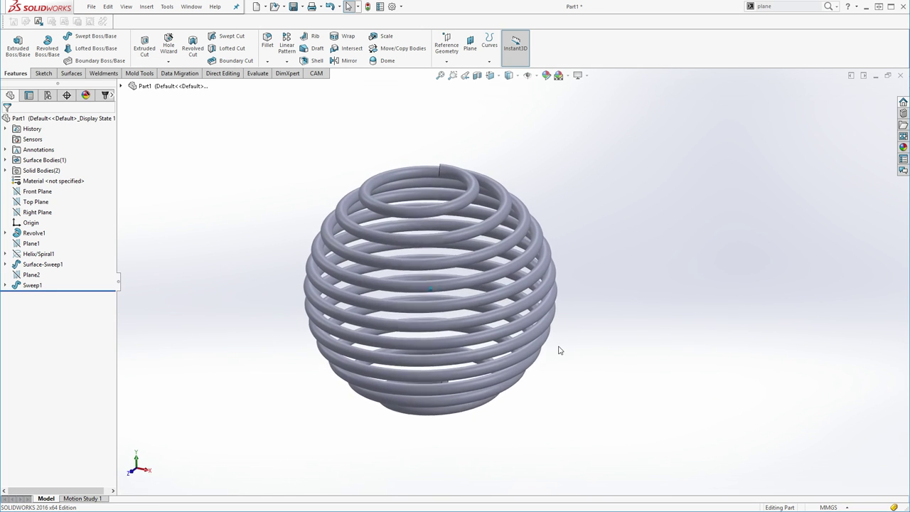
pyautogui.hotkey('ctrl', '7')
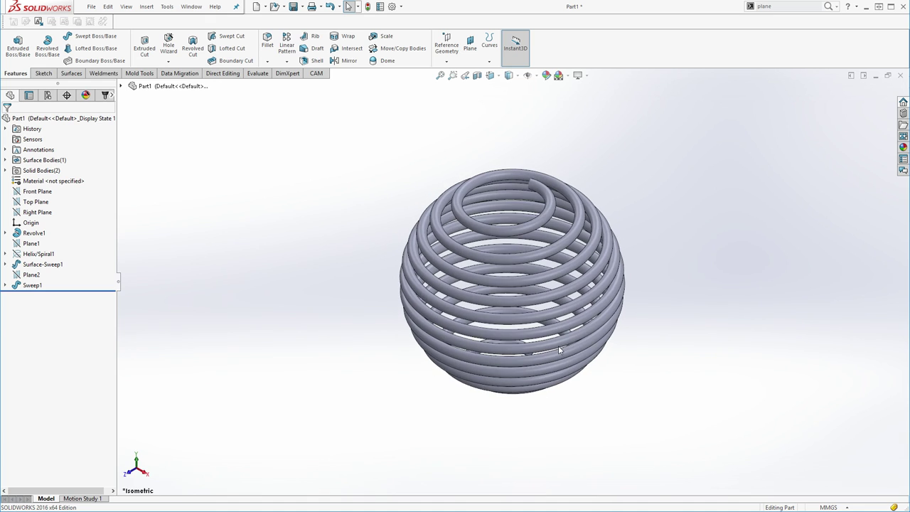